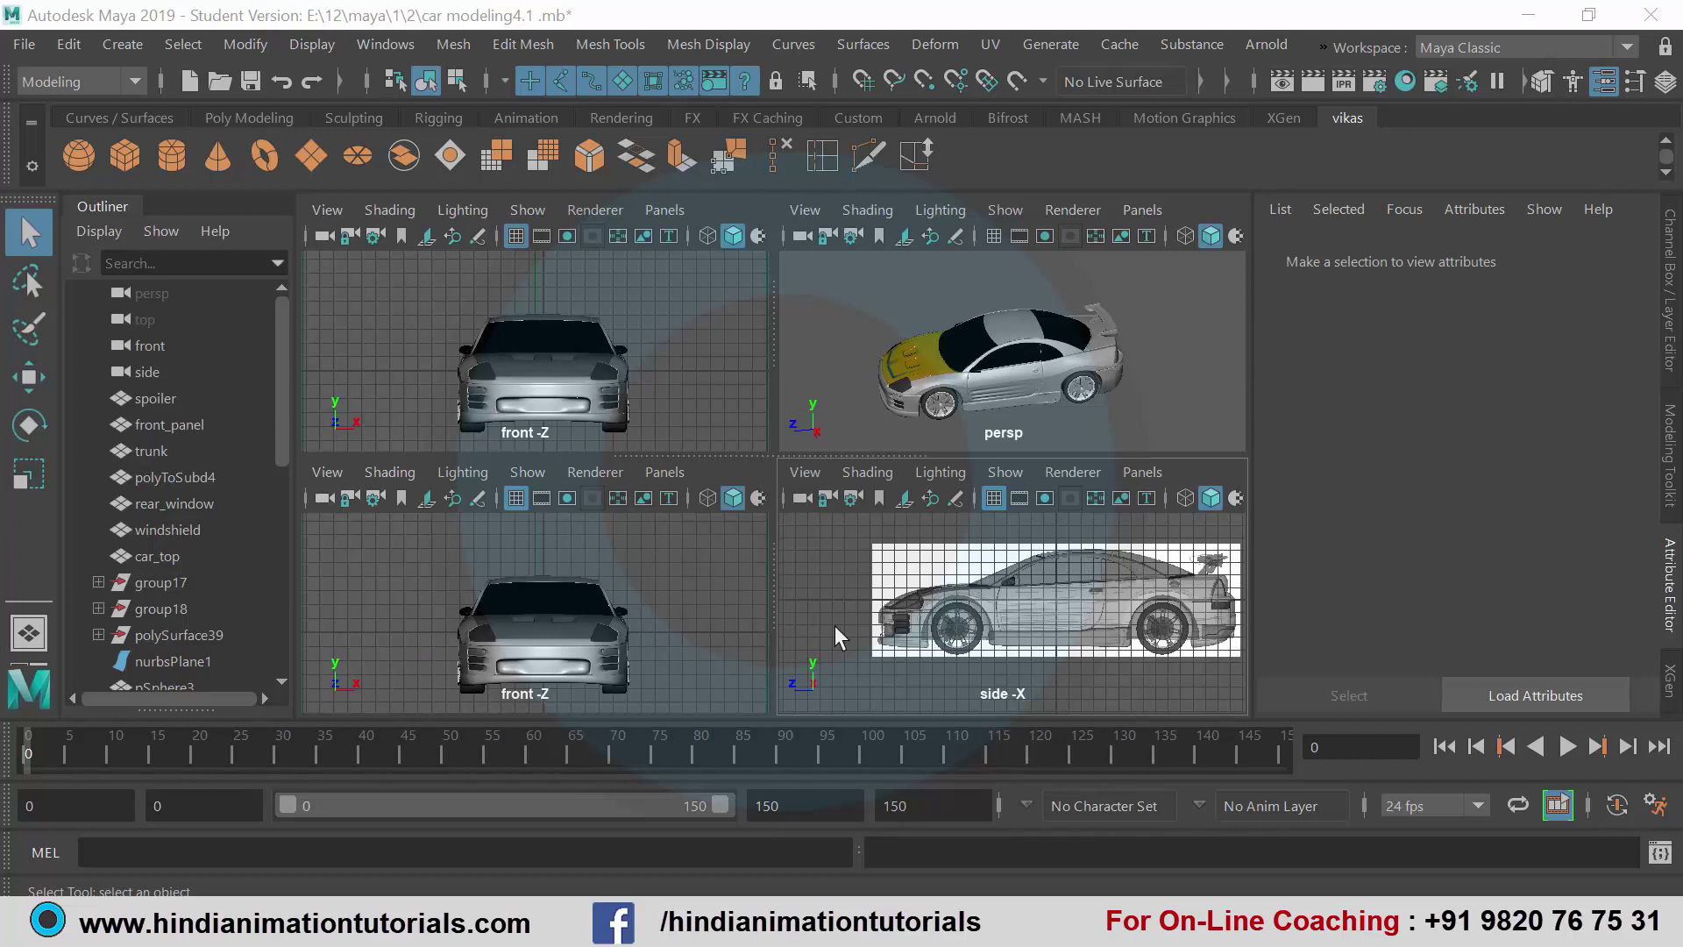
# Step: Maximize the perspective view and orbit the car to a side-on view
pyautogui.press('space')
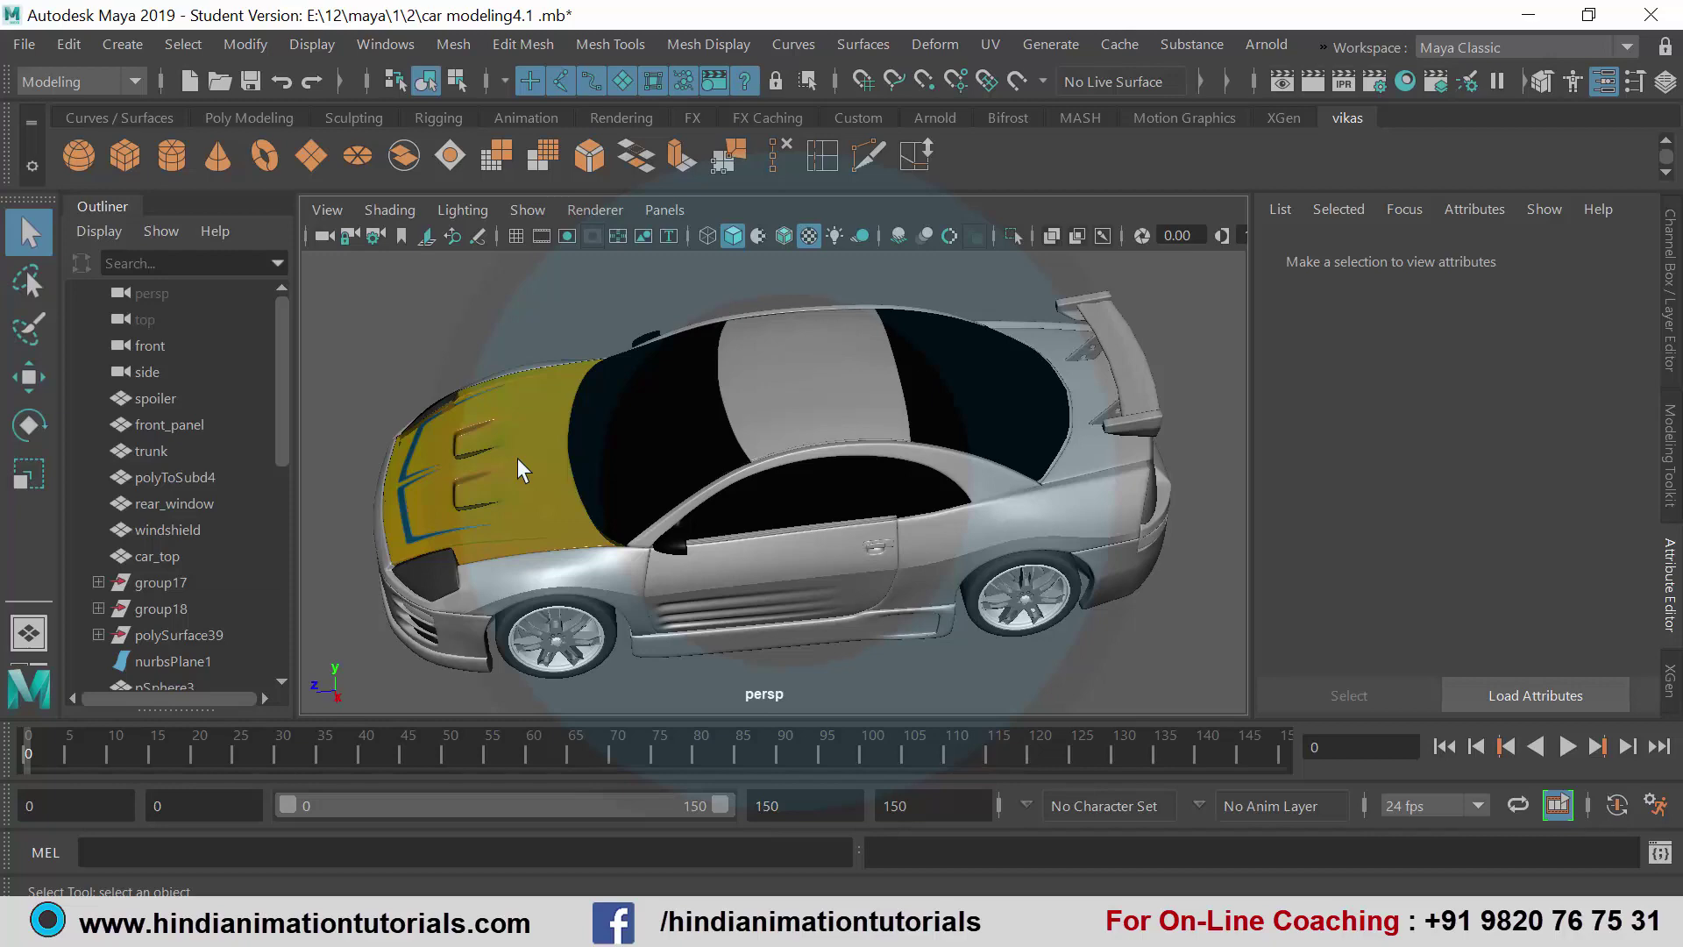
pyautogui.keyDown('alt'); pyautogui.moveTo(640, 488); pyautogui.dragTo(577, 452); pyautogui.keyUp('alt')
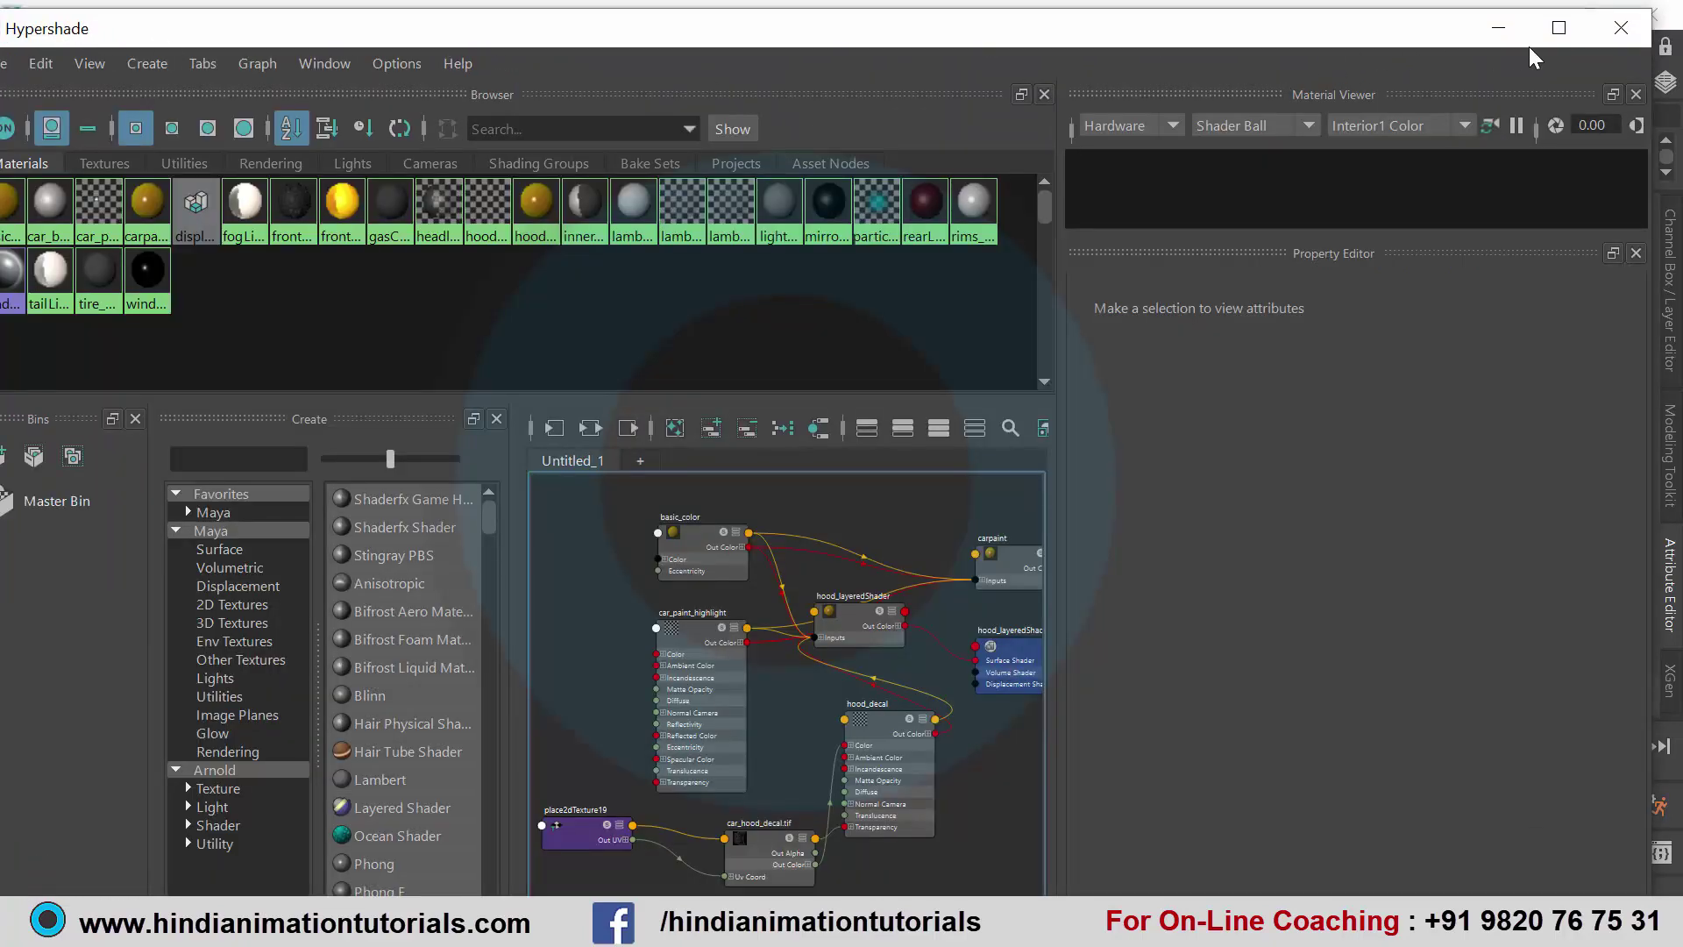
pyautogui.click(1613, 35)
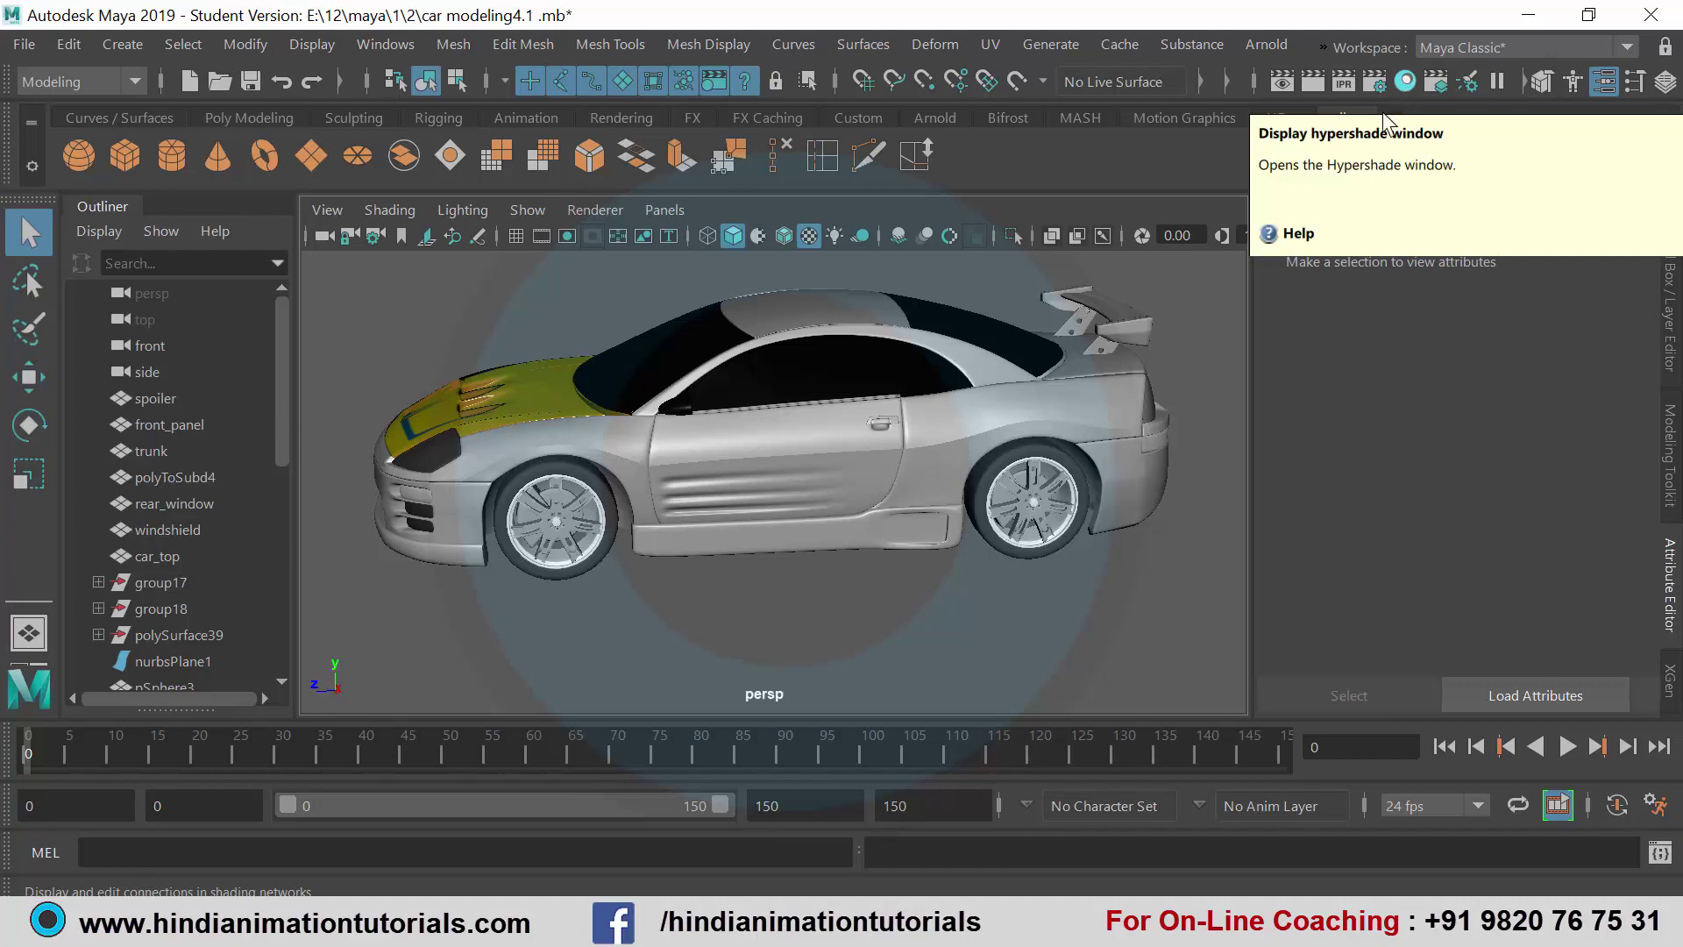
pyautogui.click(666, 211)
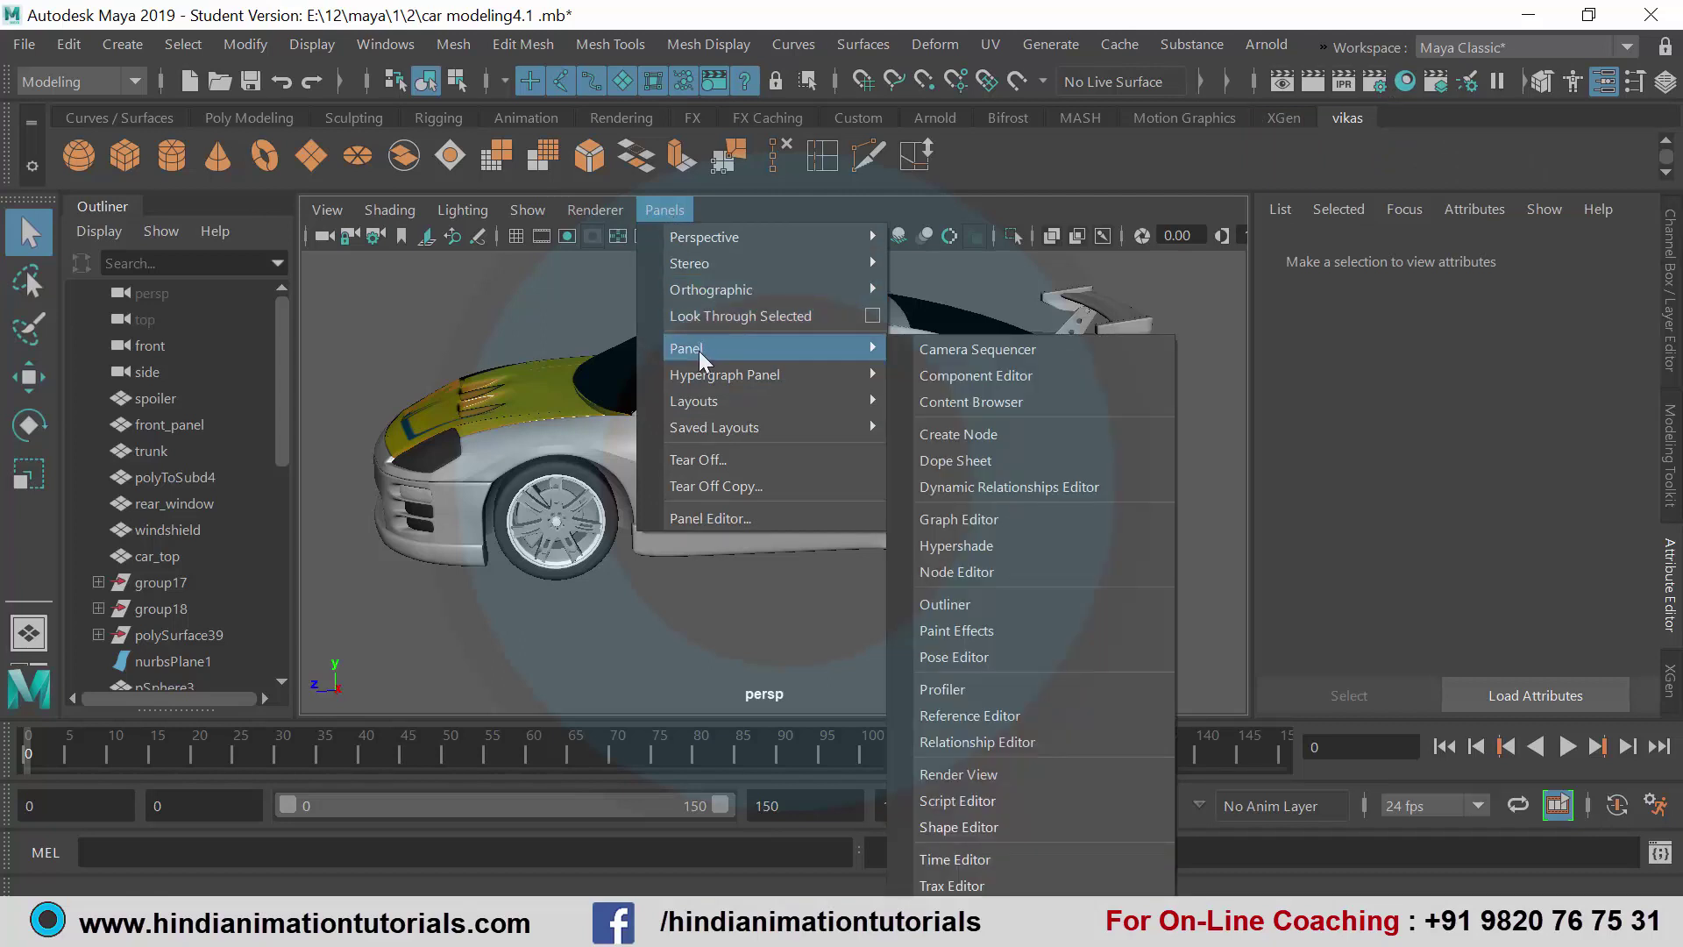
pyautogui.moveTo(687, 349)
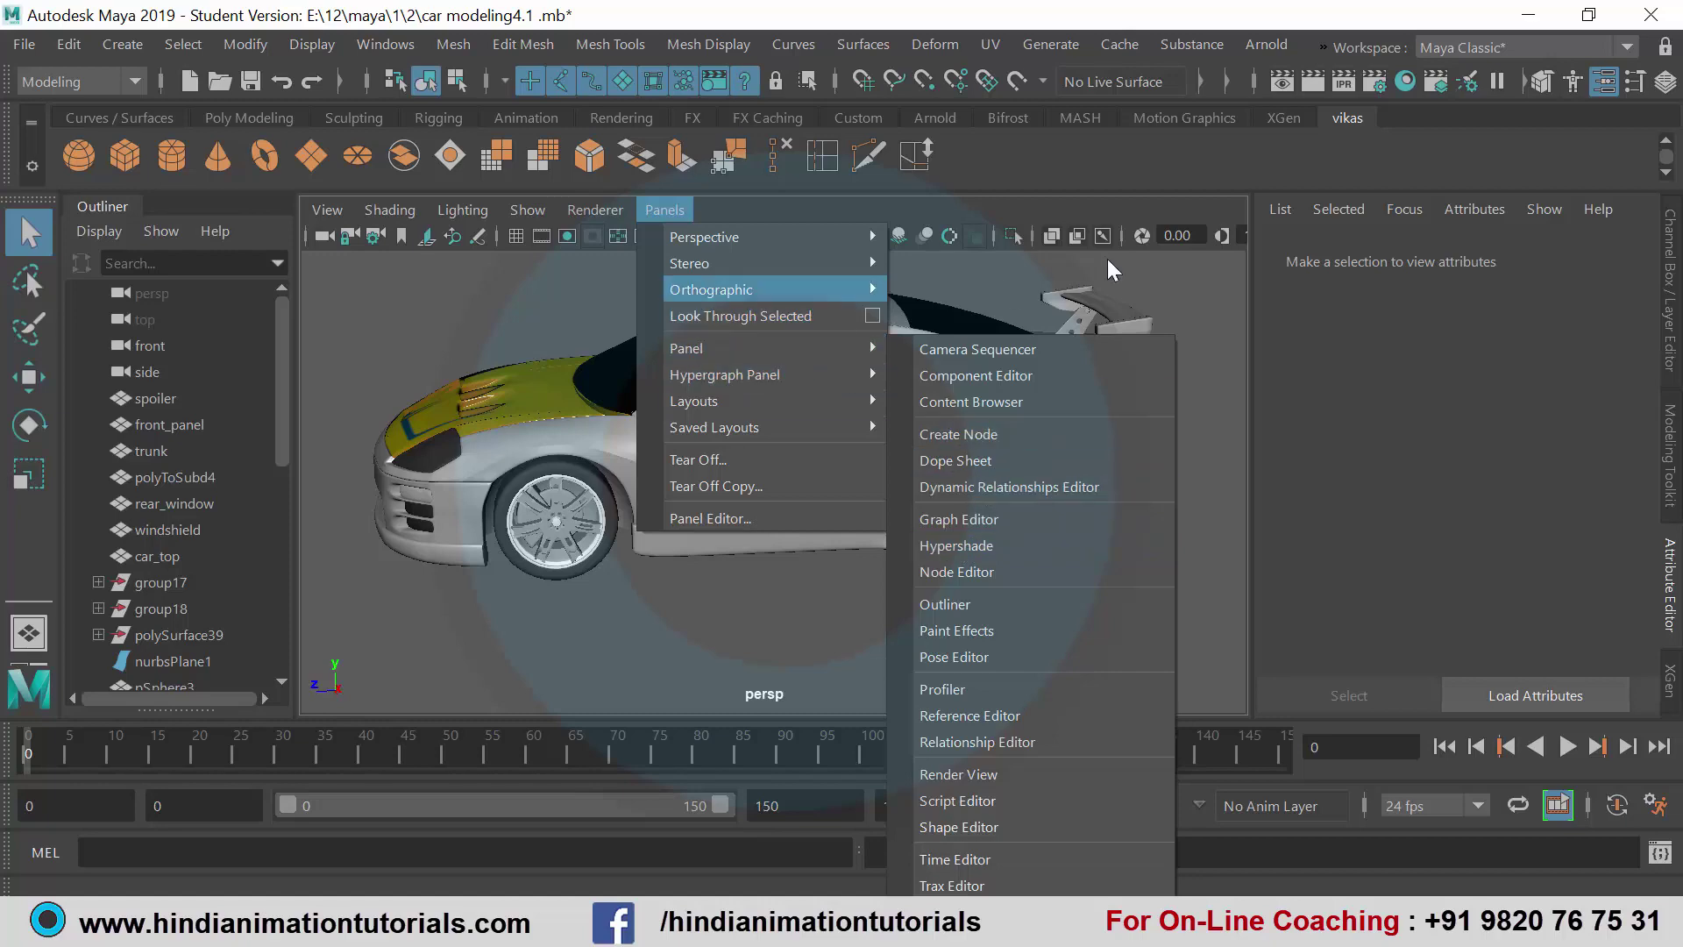
pyautogui.moveTo(712, 290)
pyautogui.click(1402, 81)
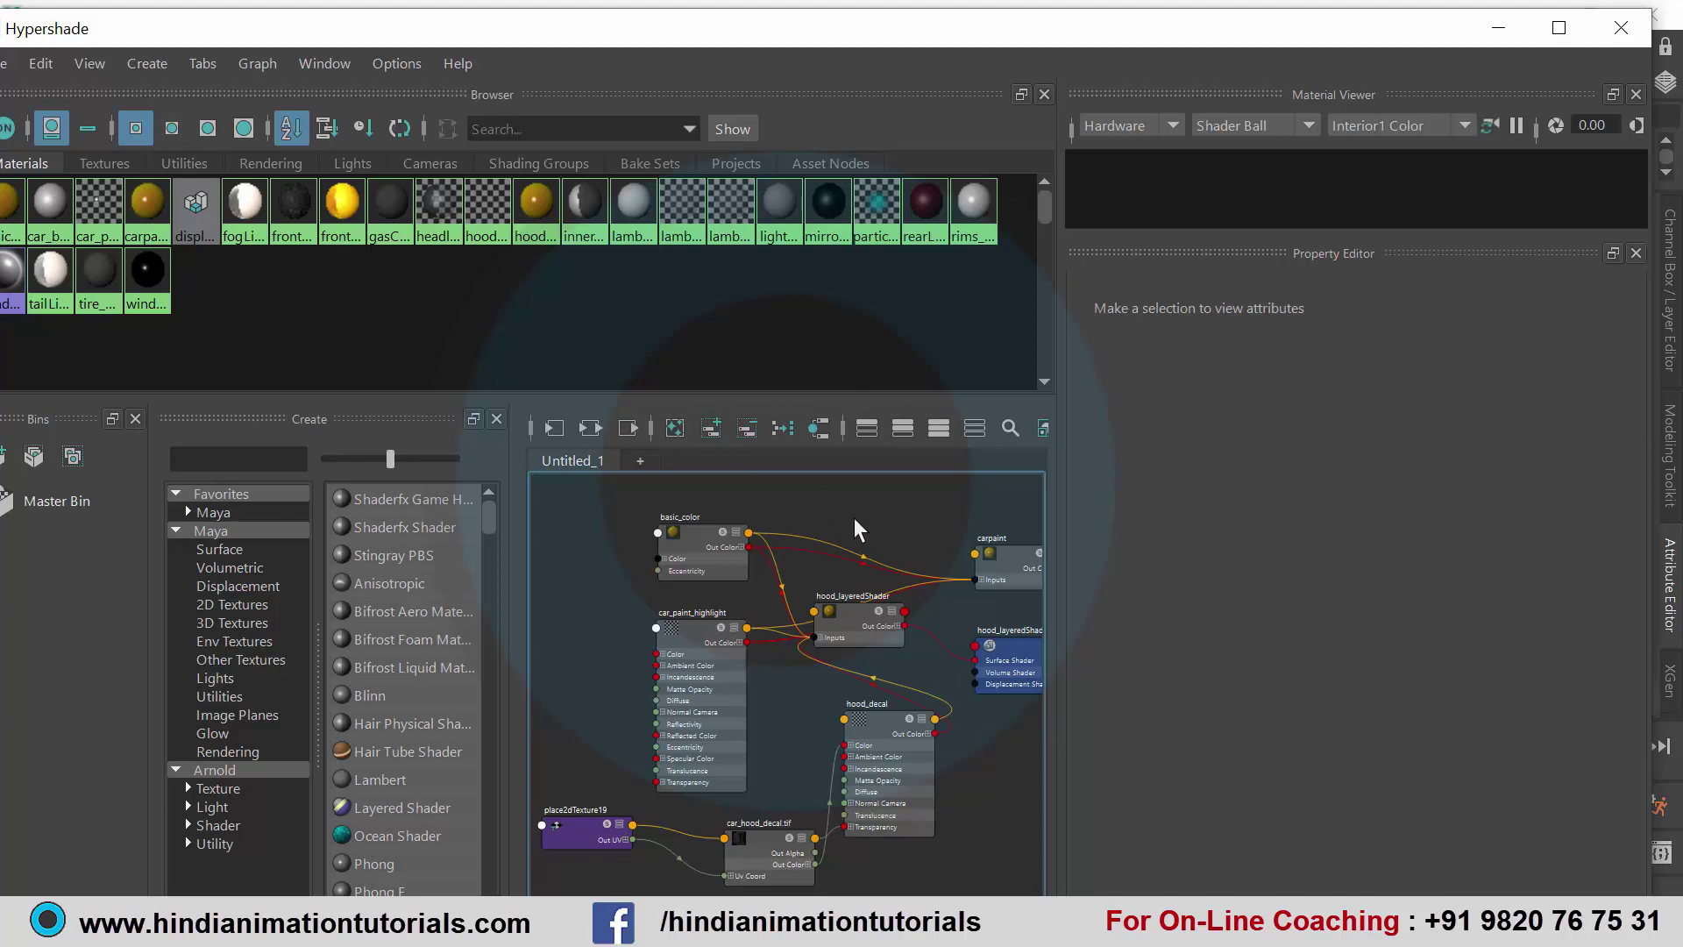
# Step: Frame the shader network, then select and nudge the hood_layeredShader node up
pyautogui.scroll(-5, 761, 658)
pyautogui.moveTo(782, 657); pyautogui.dragTo(771, 657, button='middle')
pyautogui.scroll(3, 789, 657)
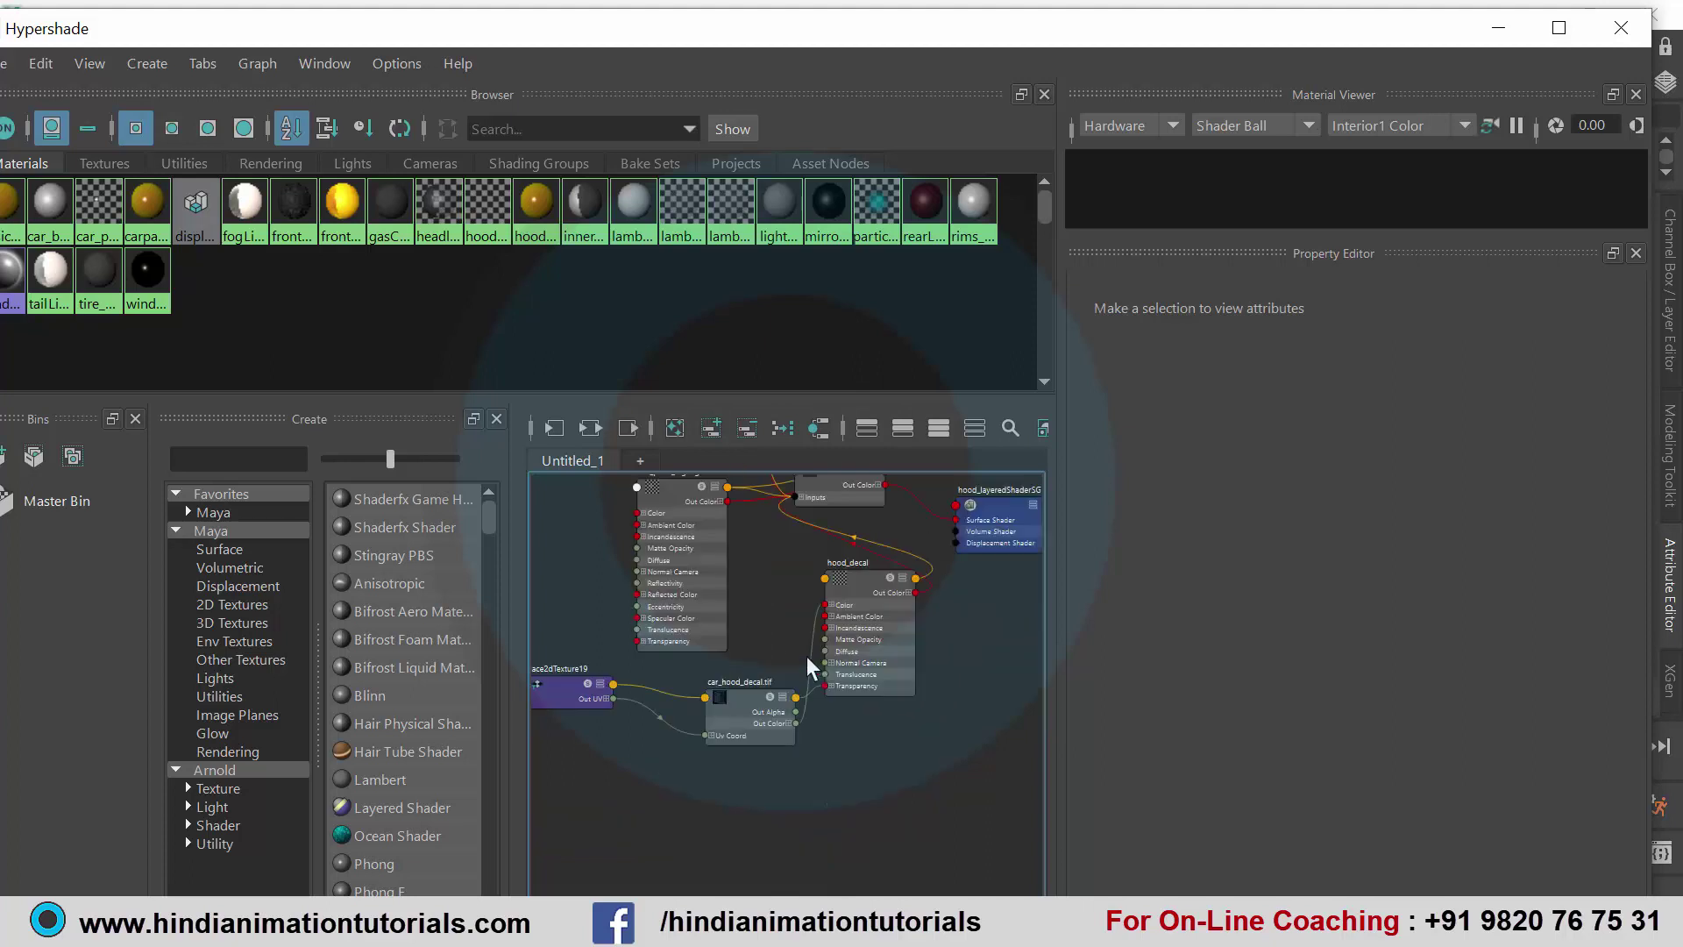
pyautogui.scroll(-1, 806, 655)
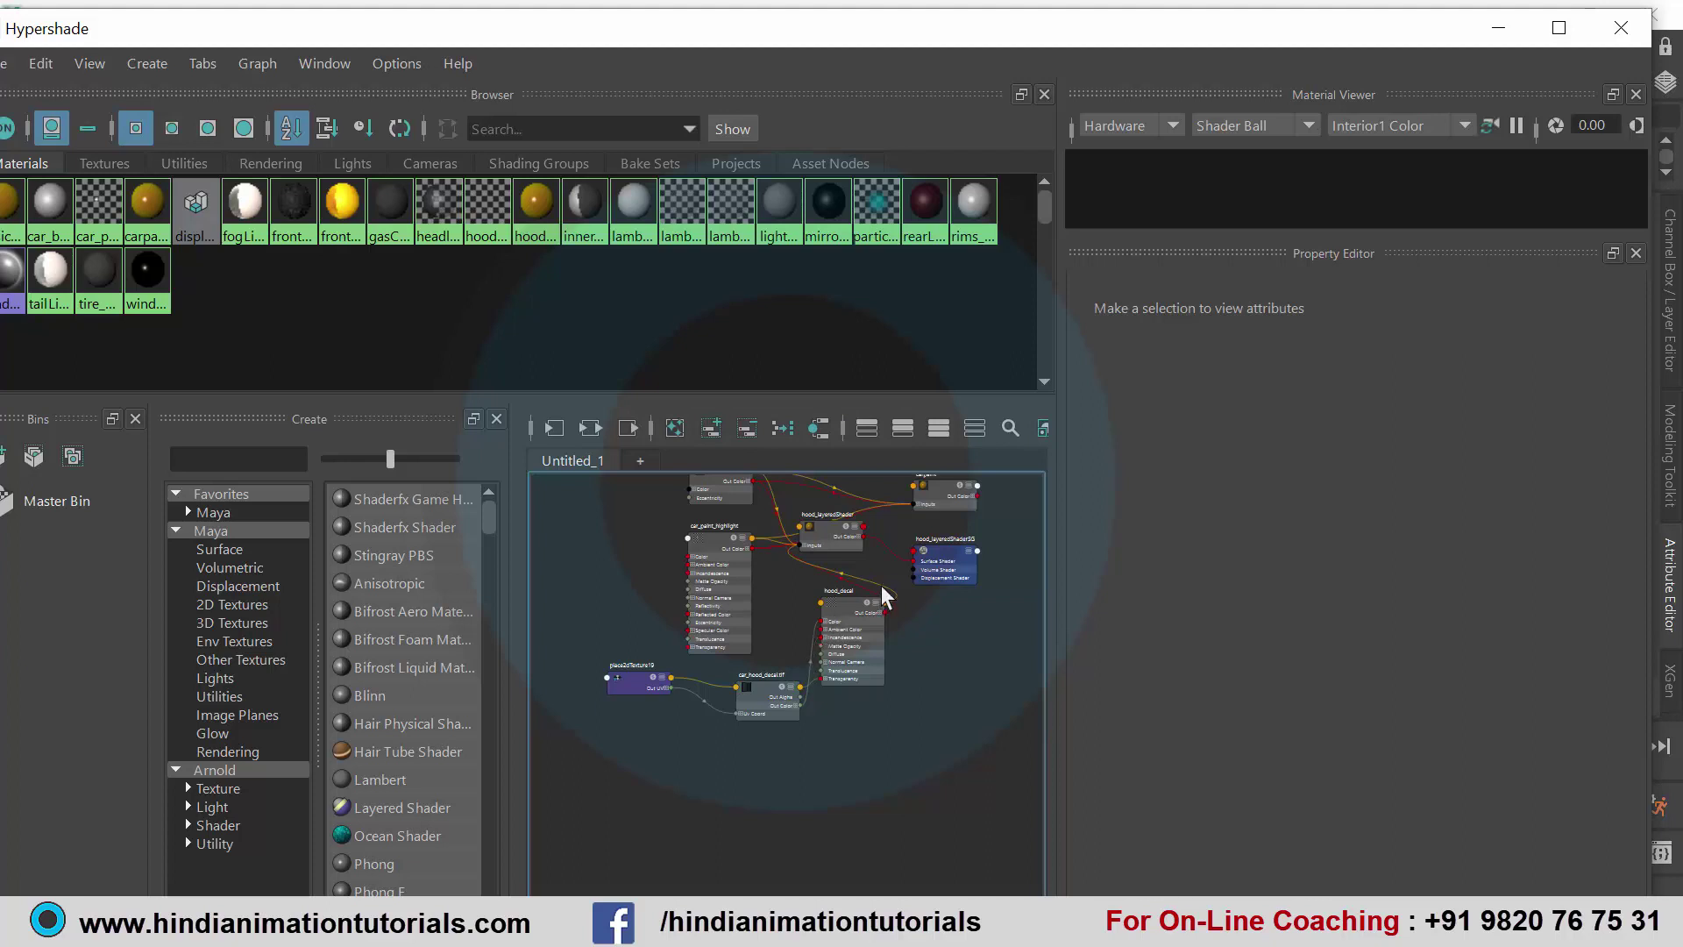
pyautogui.keyDown('alt'); pyautogui.moveTo(877, 605); pyautogui.dragTo(873, 655, button='middle'); pyautogui.keyUp('alt')
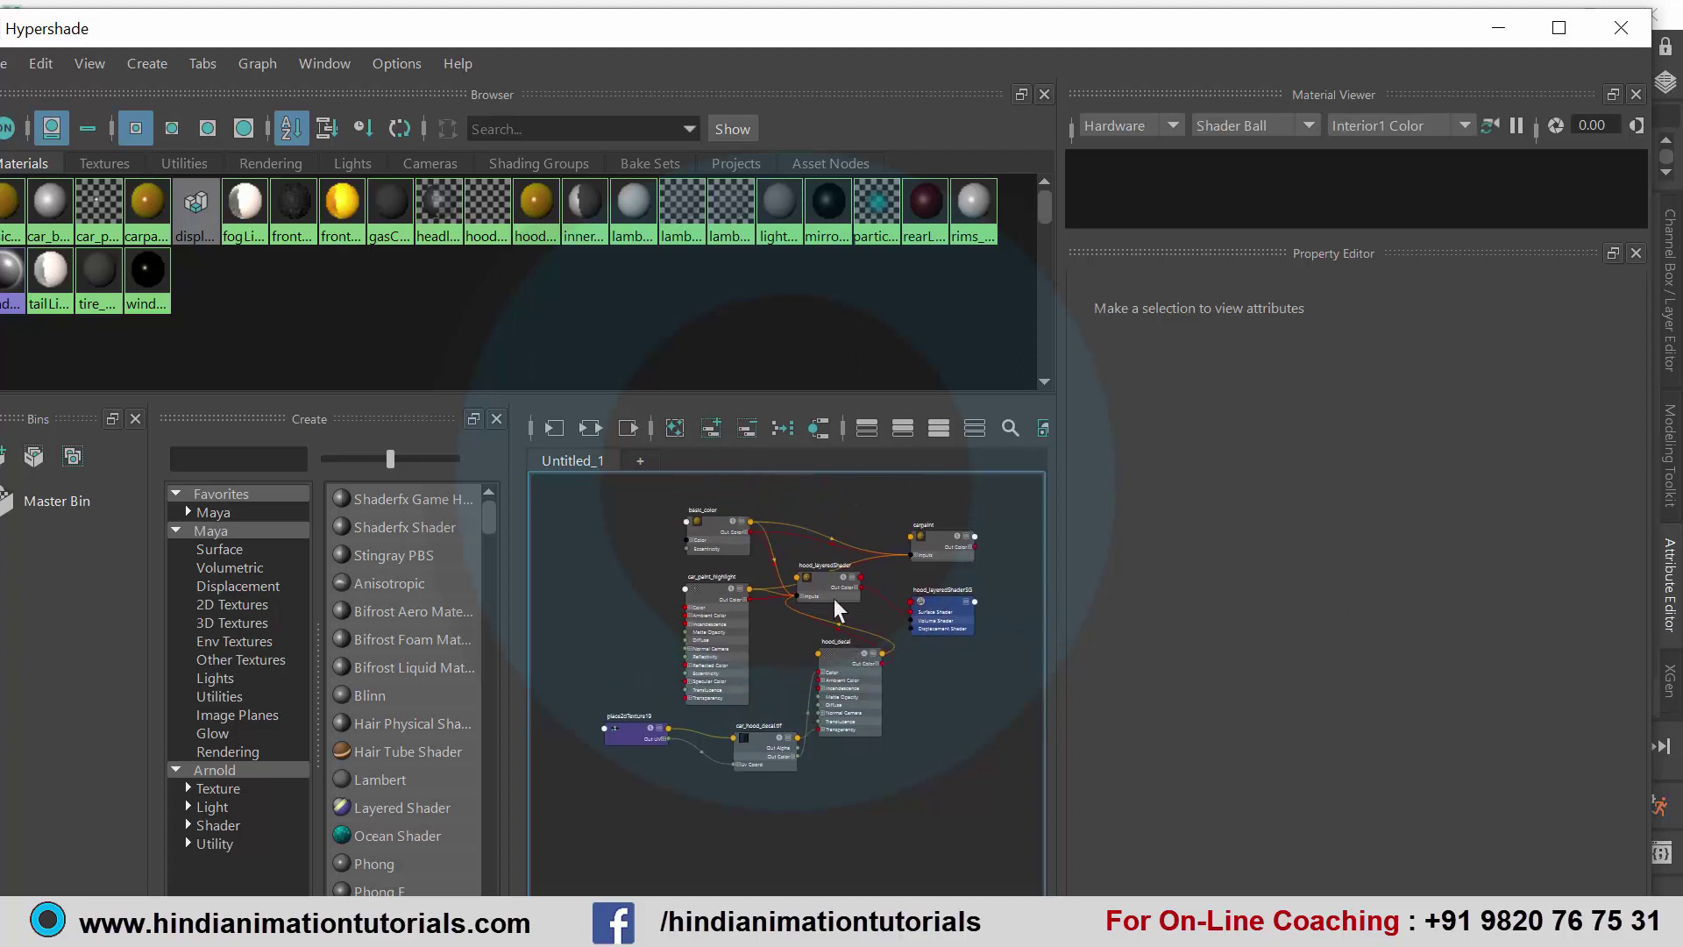
pyautogui.click(827, 583)
pyautogui.moveTo(827, 587); pyautogui.dragTo(835, 551)
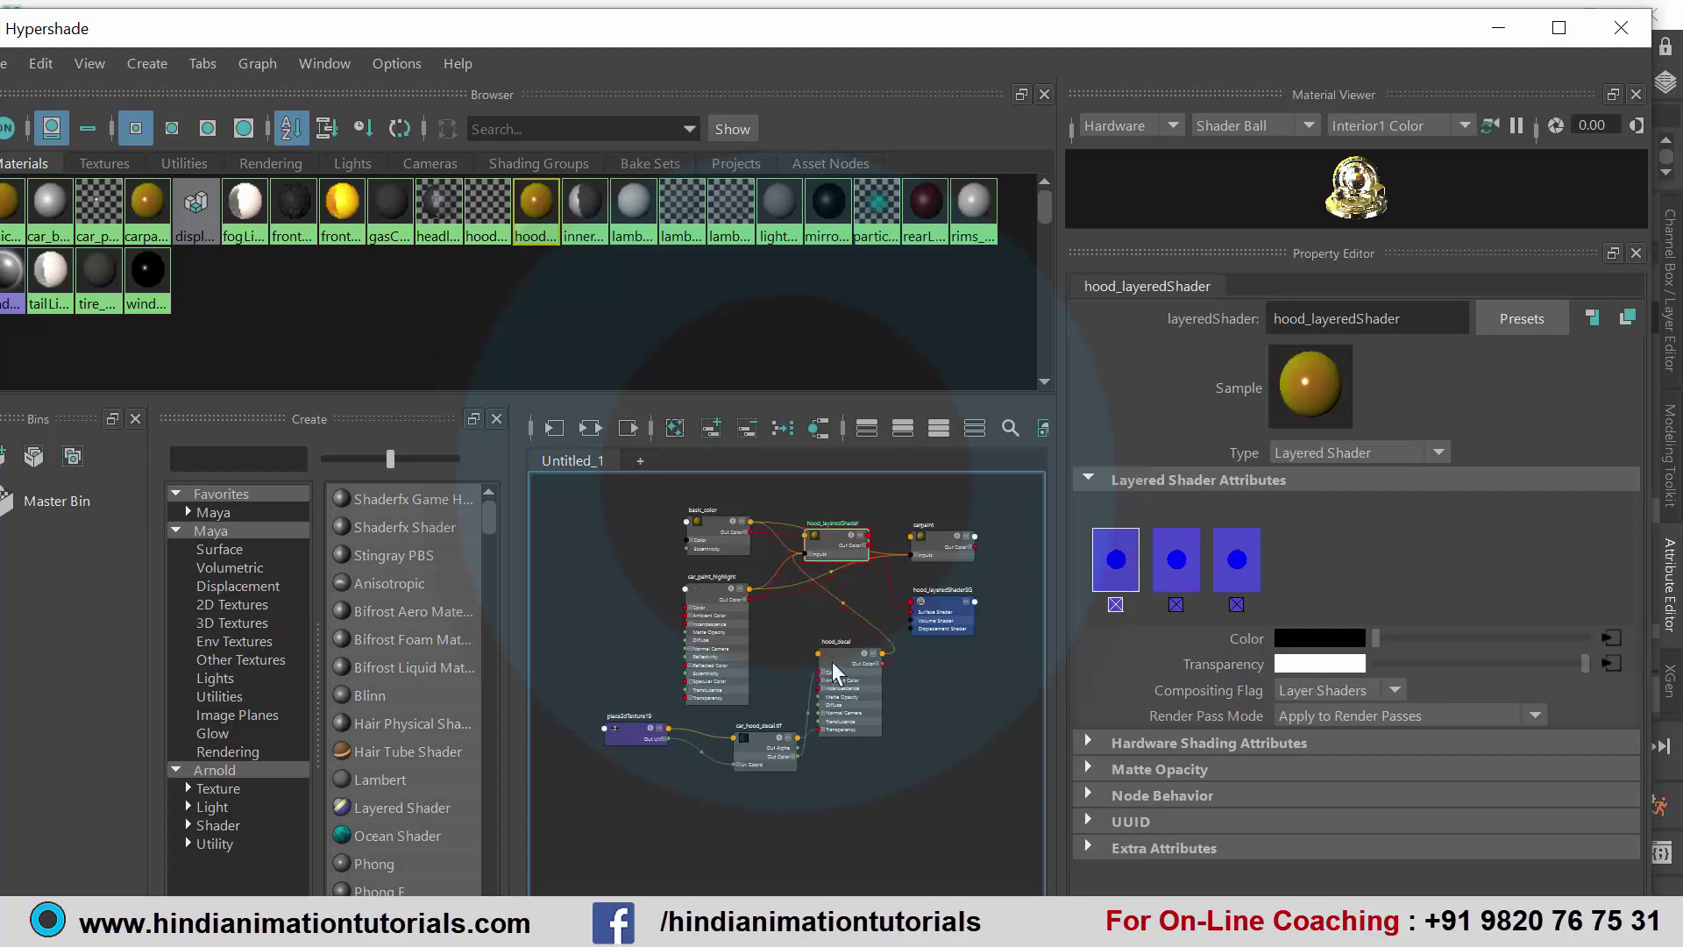
# Step: Inspect the carpaint layered shader, then minimize the Hypershade and select the car's front panel
pyautogui.scroll(2, 913, 613)
pyautogui.keyDown('alt'); pyautogui.moveTo(931, 596); pyautogui.dragTo(865, 659, button='middle'); pyautogui.keyUp('alt')
pyautogui.scroll(2, 865, 659)
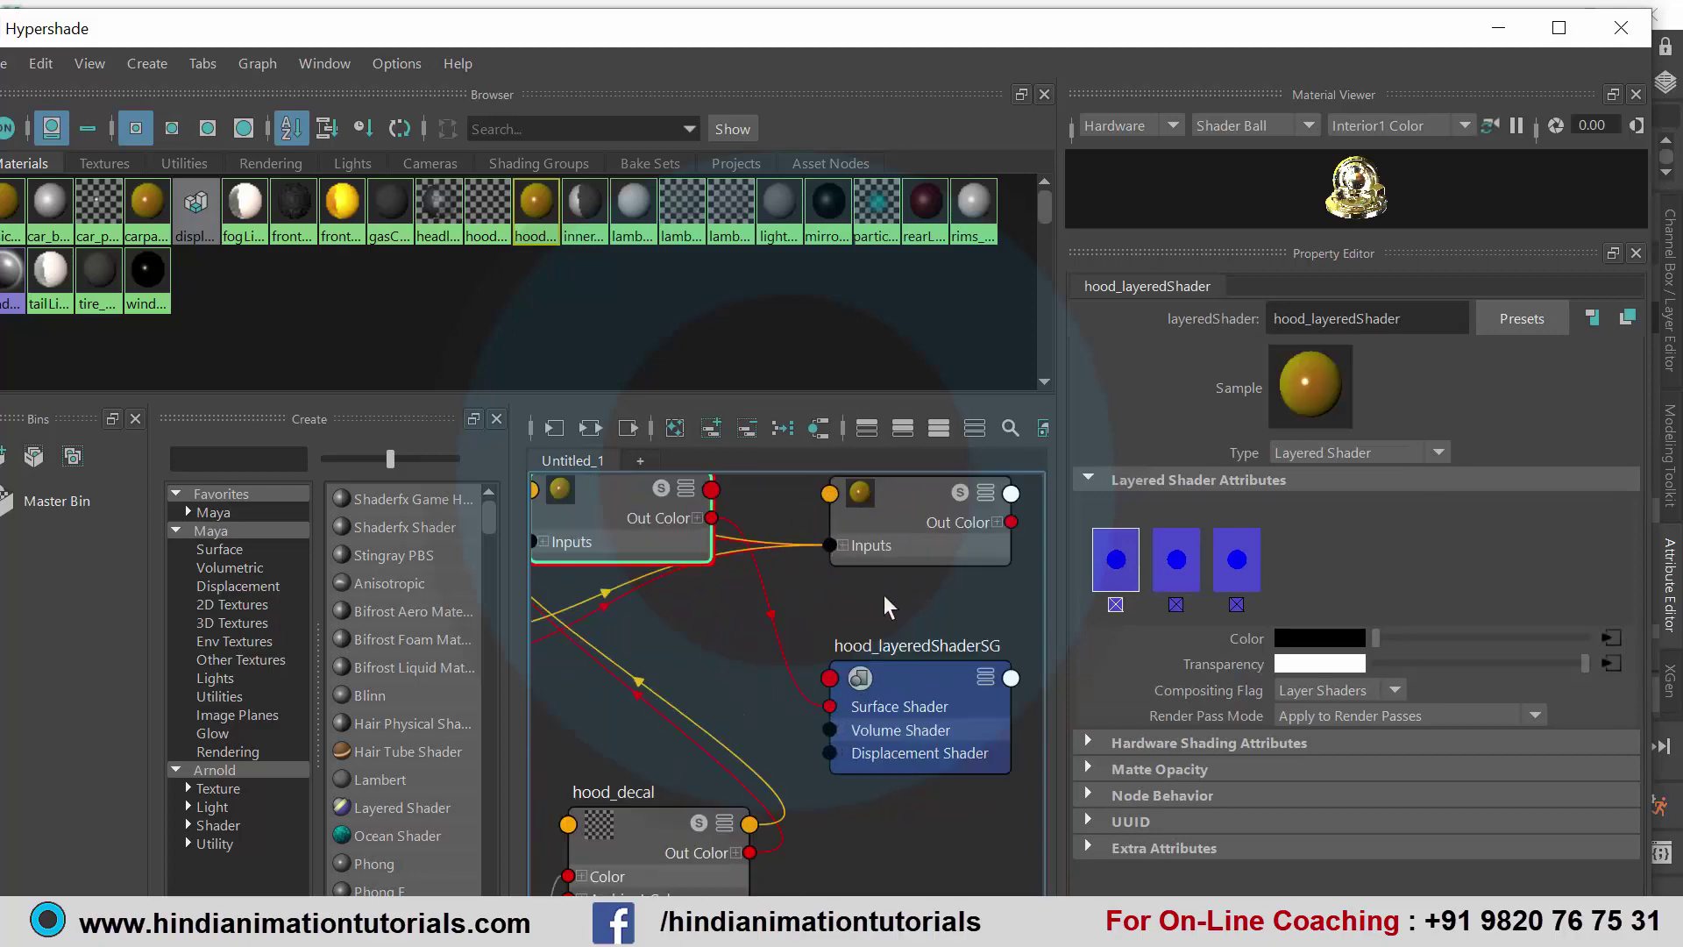
pyautogui.keyDown('alt'); pyautogui.moveTo(884, 594); pyautogui.dragTo(871, 650, button='middle'); pyautogui.keyUp('alt')
pyautogui.click(896, 586)
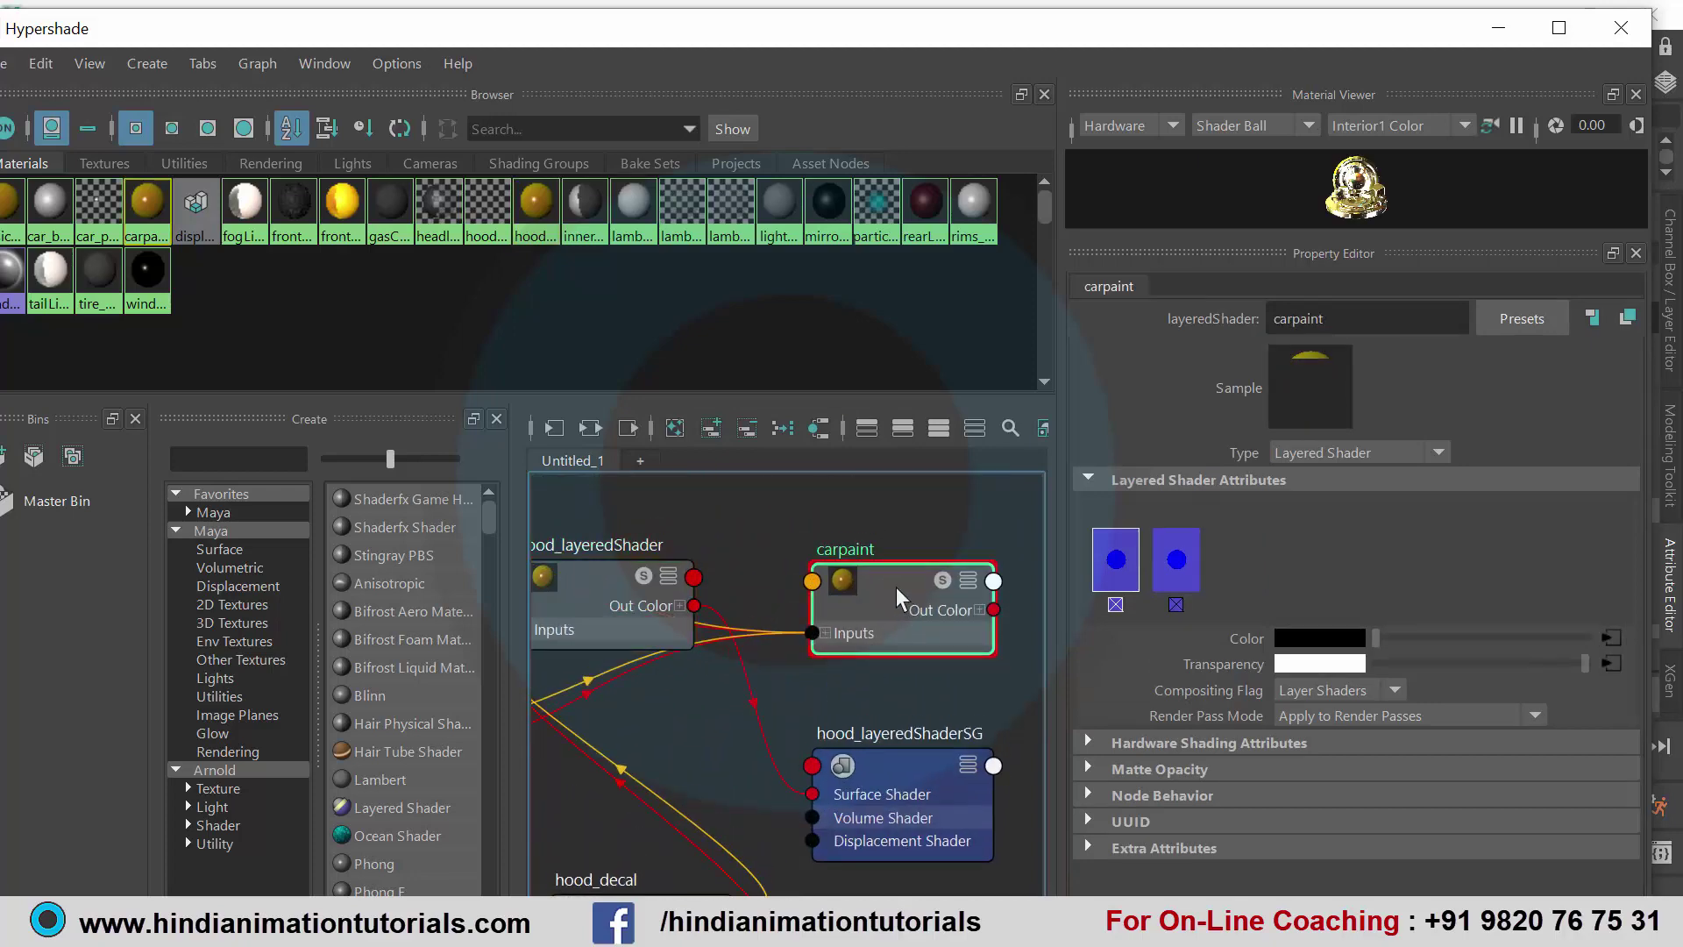
pyautogui.scroll(-3, 891, 587)
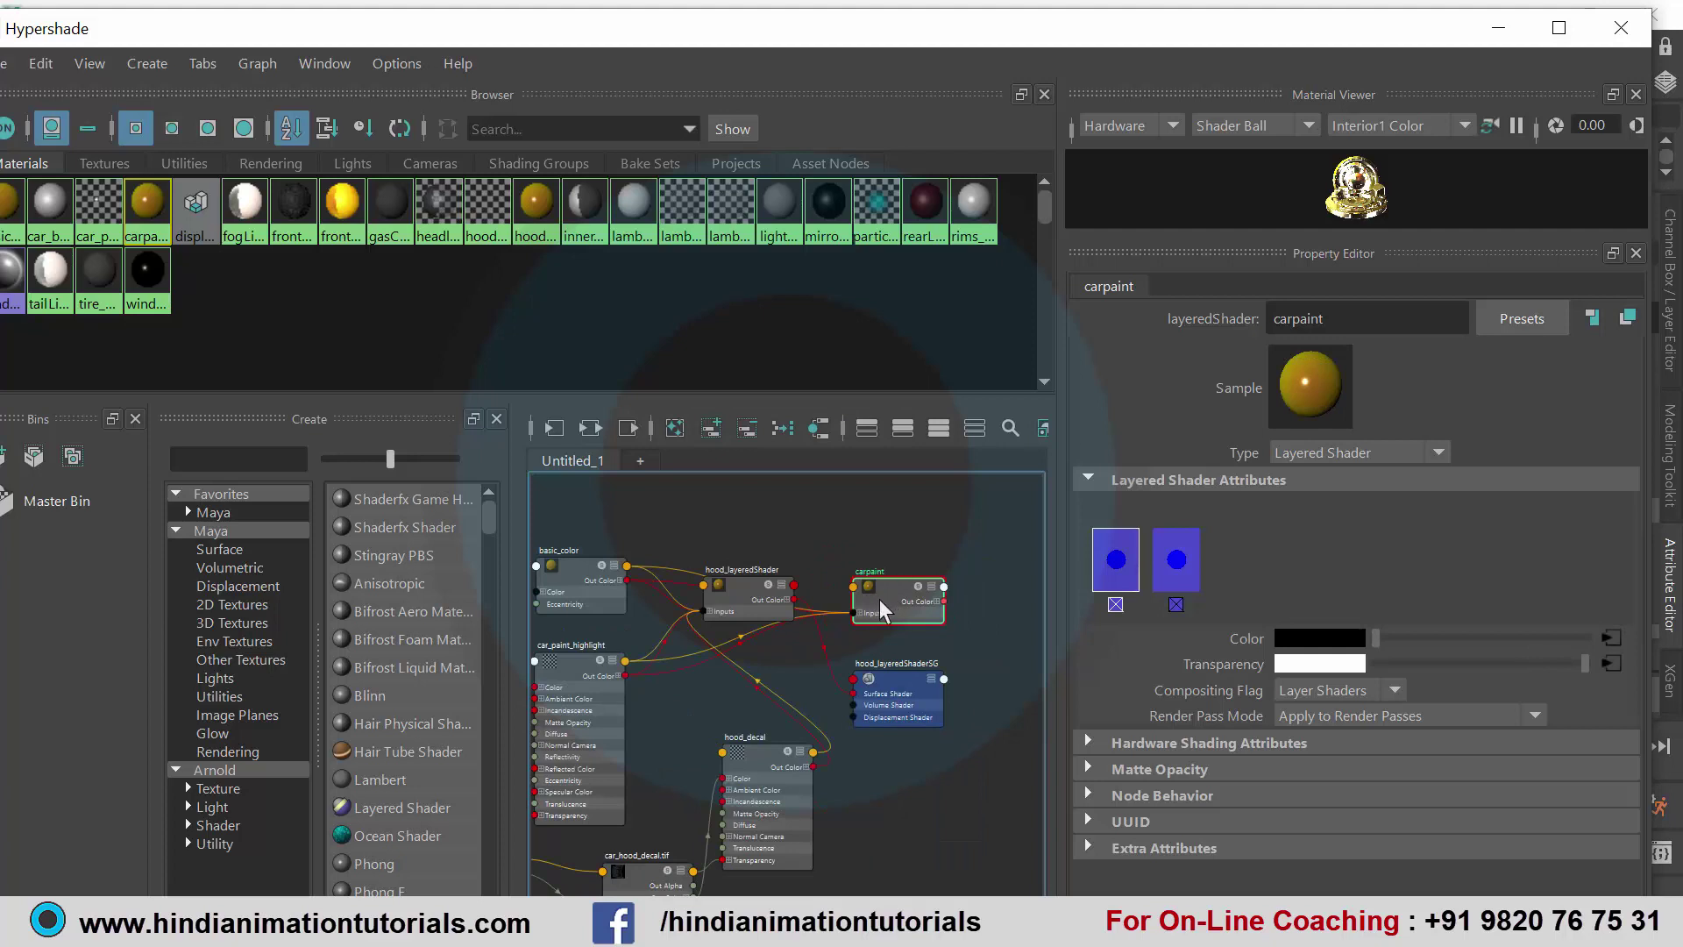
pyautogui.click(917, 550)
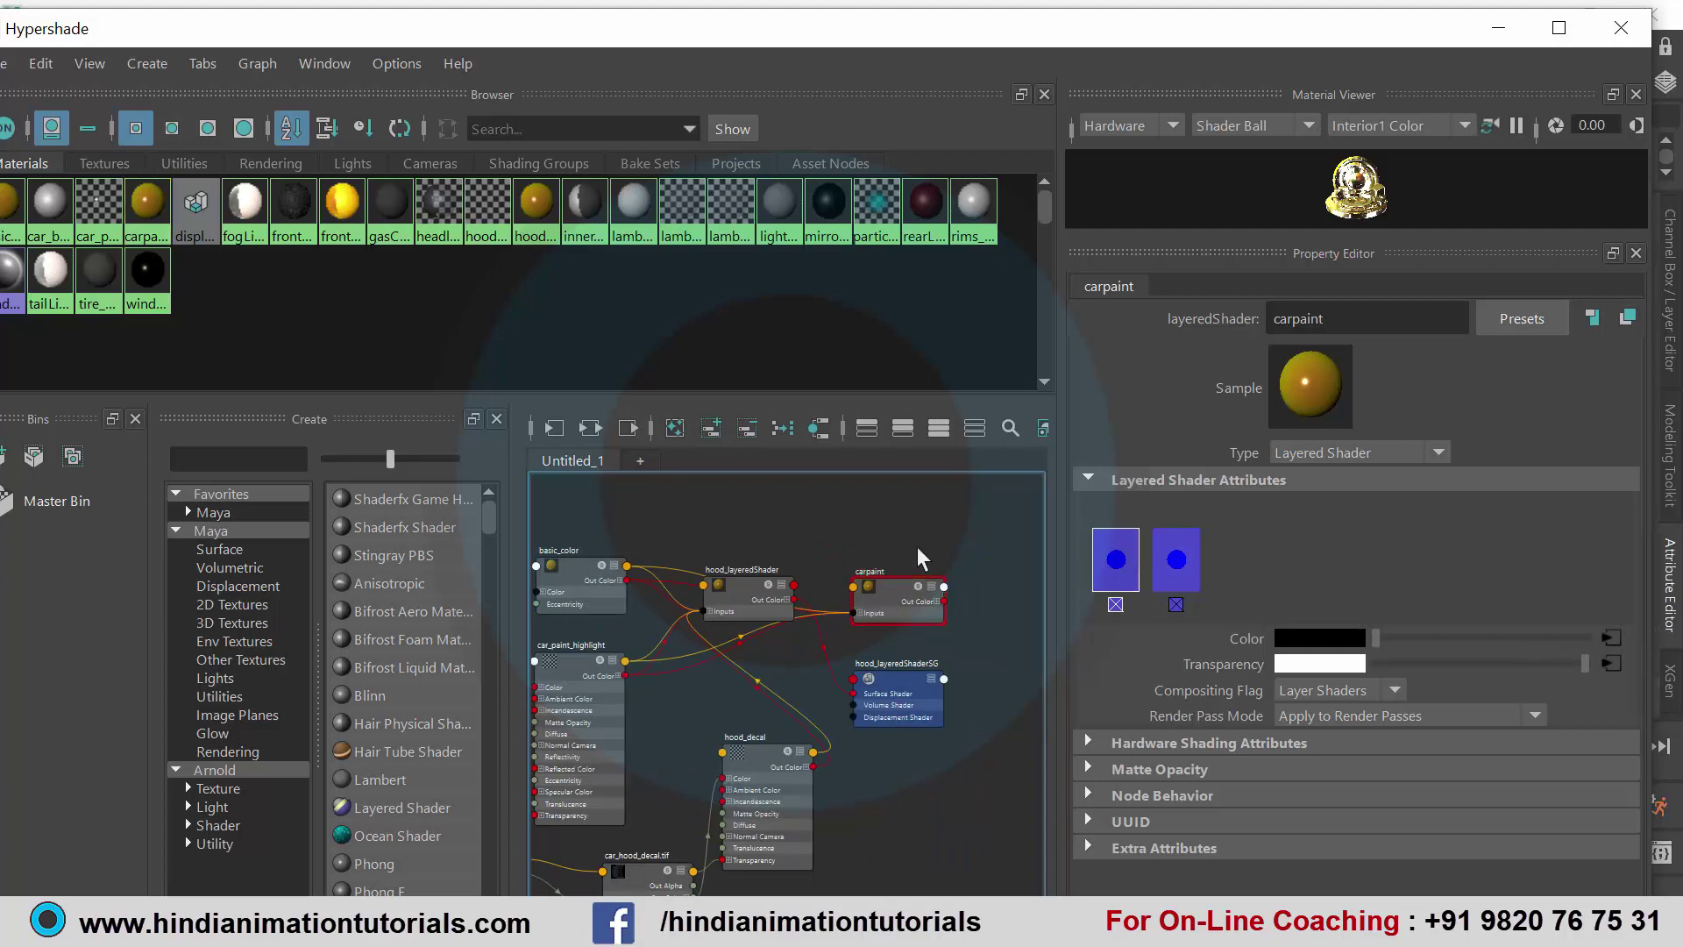
pyautogui.click(1491, 27)
pyautogui.click(566, 444)
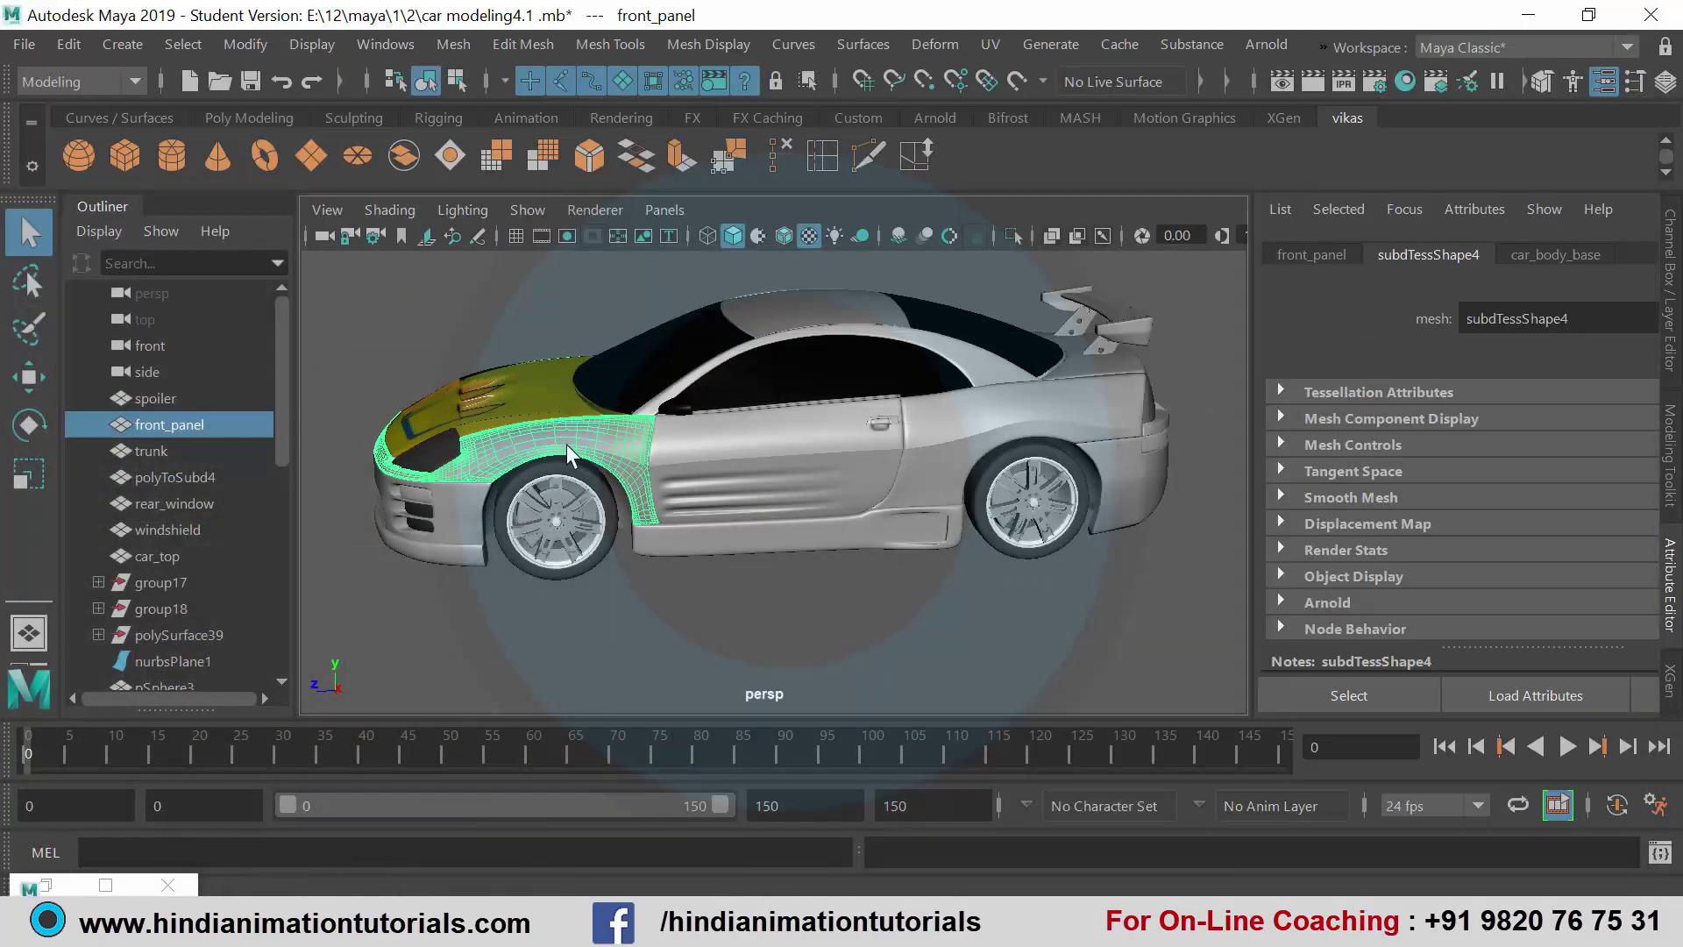
# Step: Add the driver door, lower body, back panel, window trim and door handle, then restore Hypershade
pyautogui.keyDown('shift'); pyautogui.click(738, 449); pyautogui.keyUp('shift')
pyautogui.keyDown('shift'); pyautogui.click(763, 533); pyautogui.keyUp('shift')
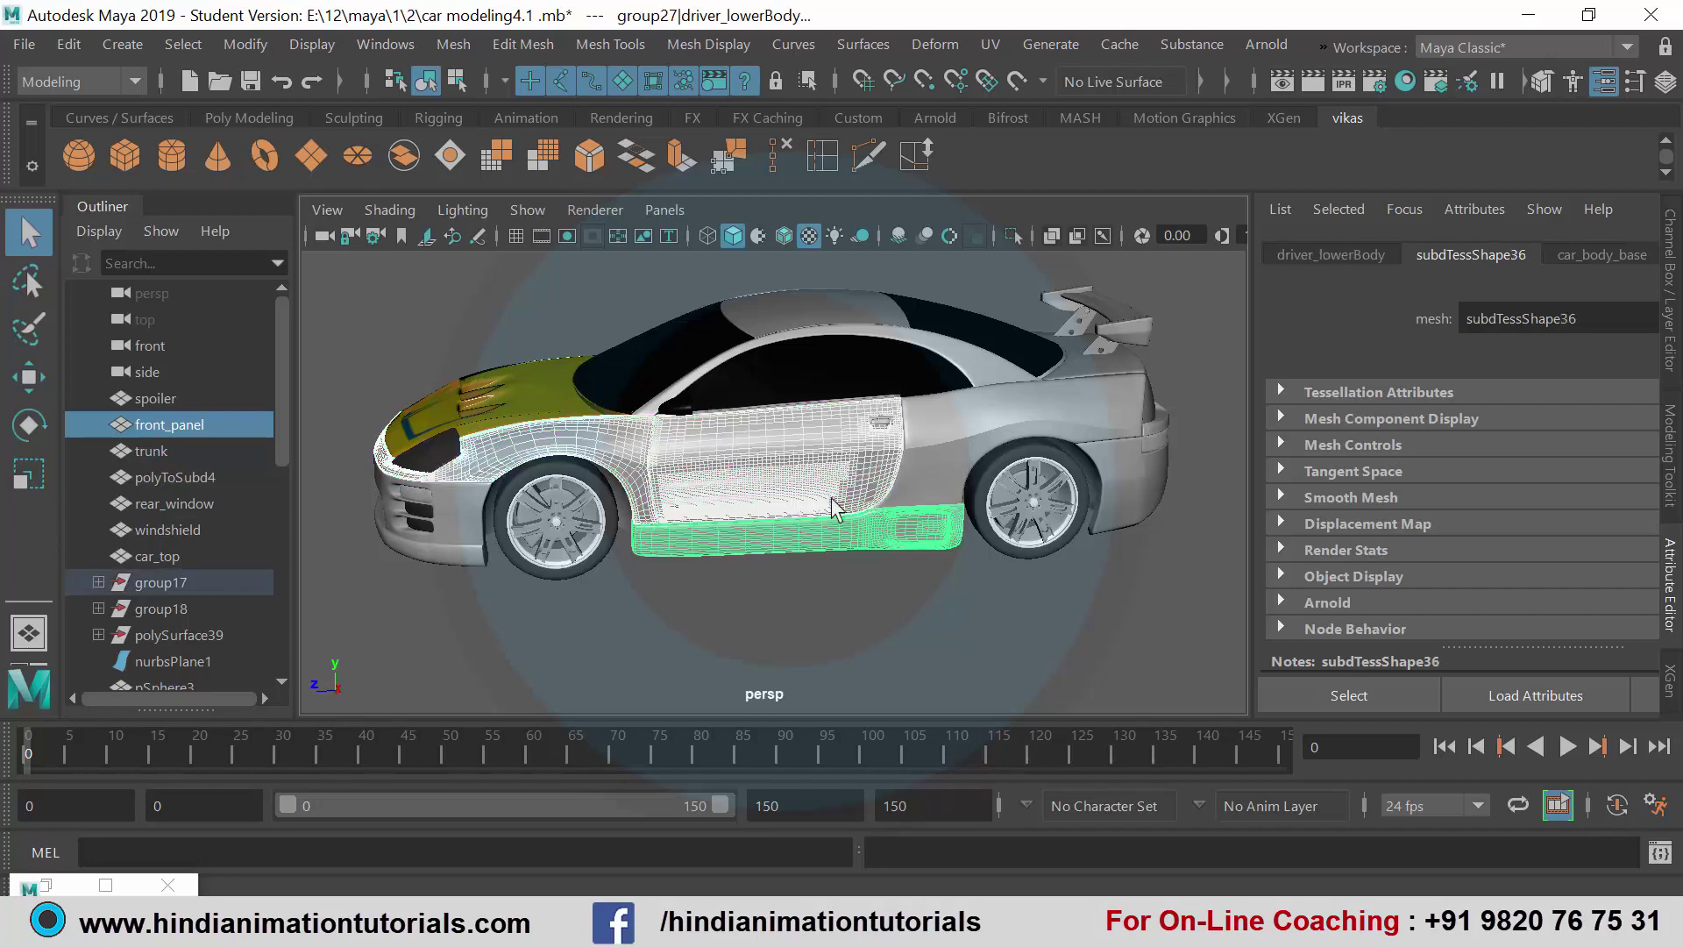
pyautogui.keyDown('shift'); pyautogui.click(945, 448); pyautogui.keyUp('shift')
pyautogui.scroll(5, 931, 447)
pyautogui.keyDown('alt'); pyautogui.moveTo(929, 458); pyautogui.dragTo(791, 456); pyautogui.keyUp('alt')
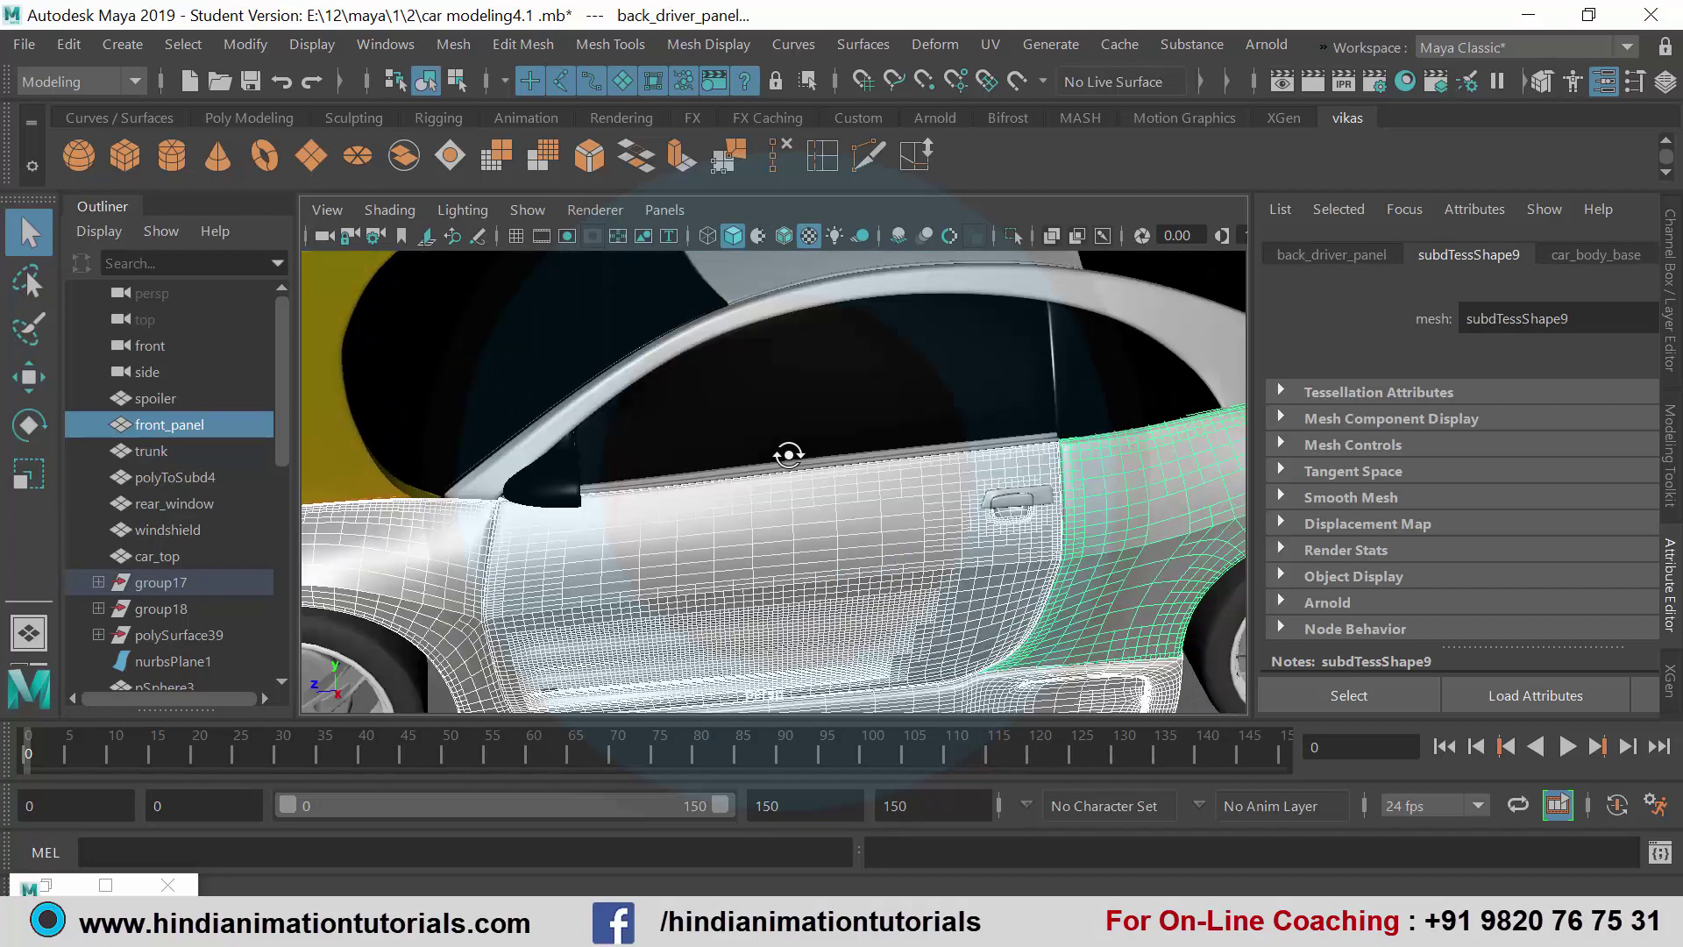
pyautogui.keyDown('shift'); pyautogui.click(946, 450); pyautogui.keyUp('shift')
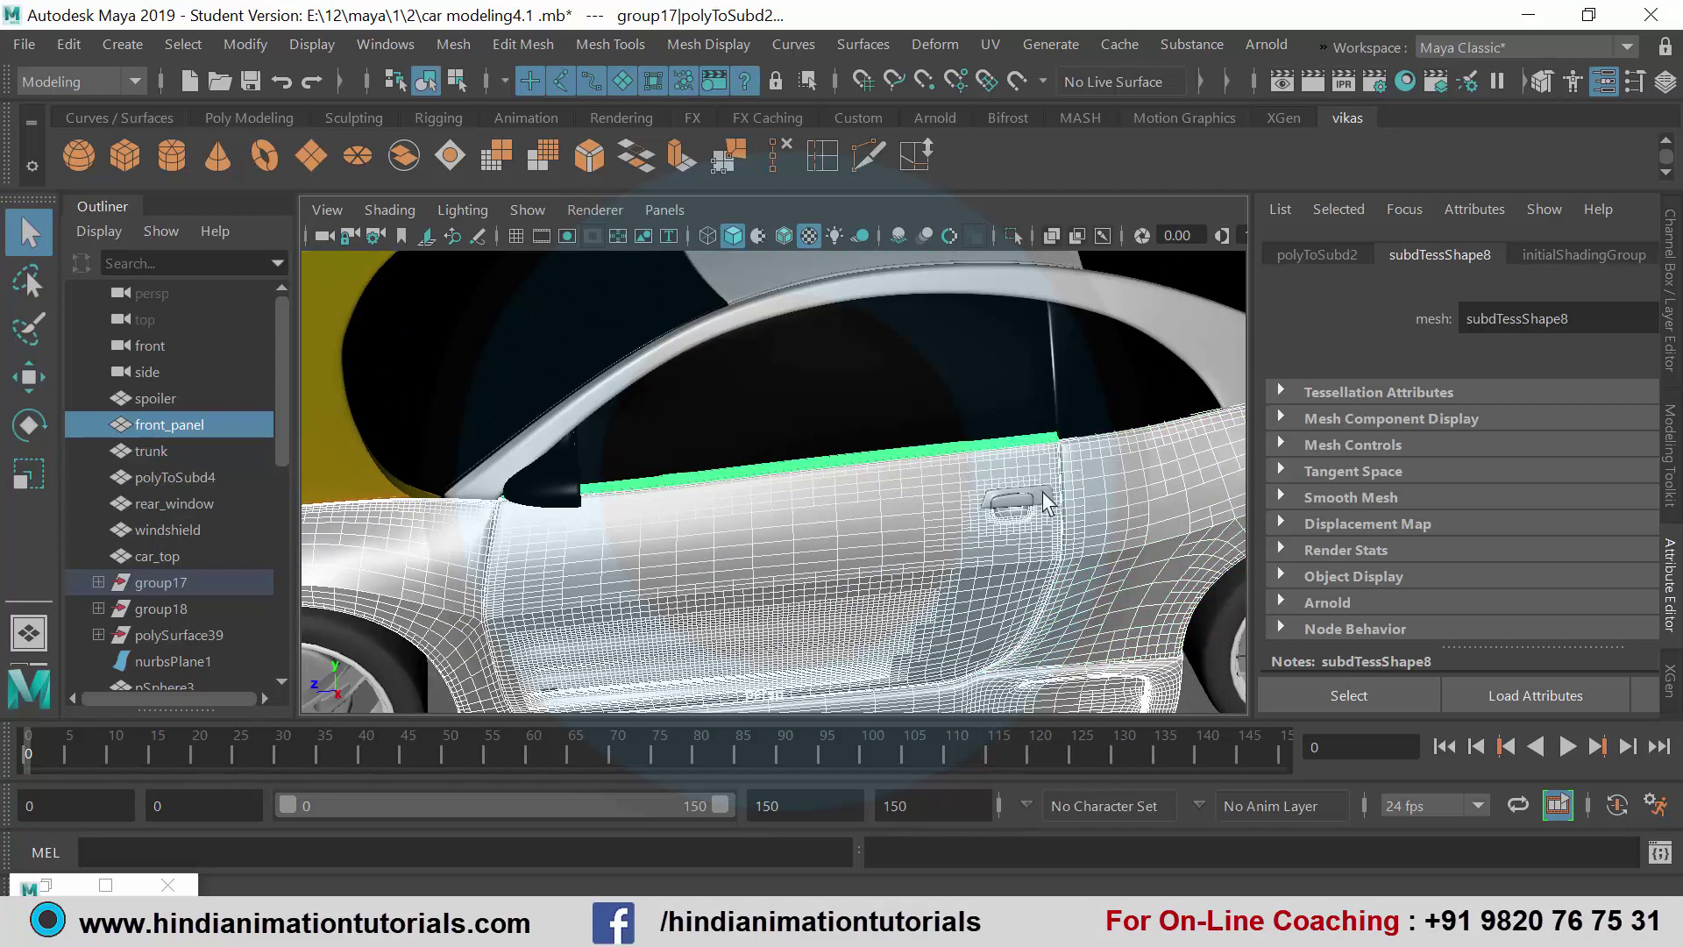
pyautogui.keyDown('shift'); pyautogui.click(1017, 502); pyautogui.keyUp('shift')
pyautogui.scroll(-5, 982, 491)
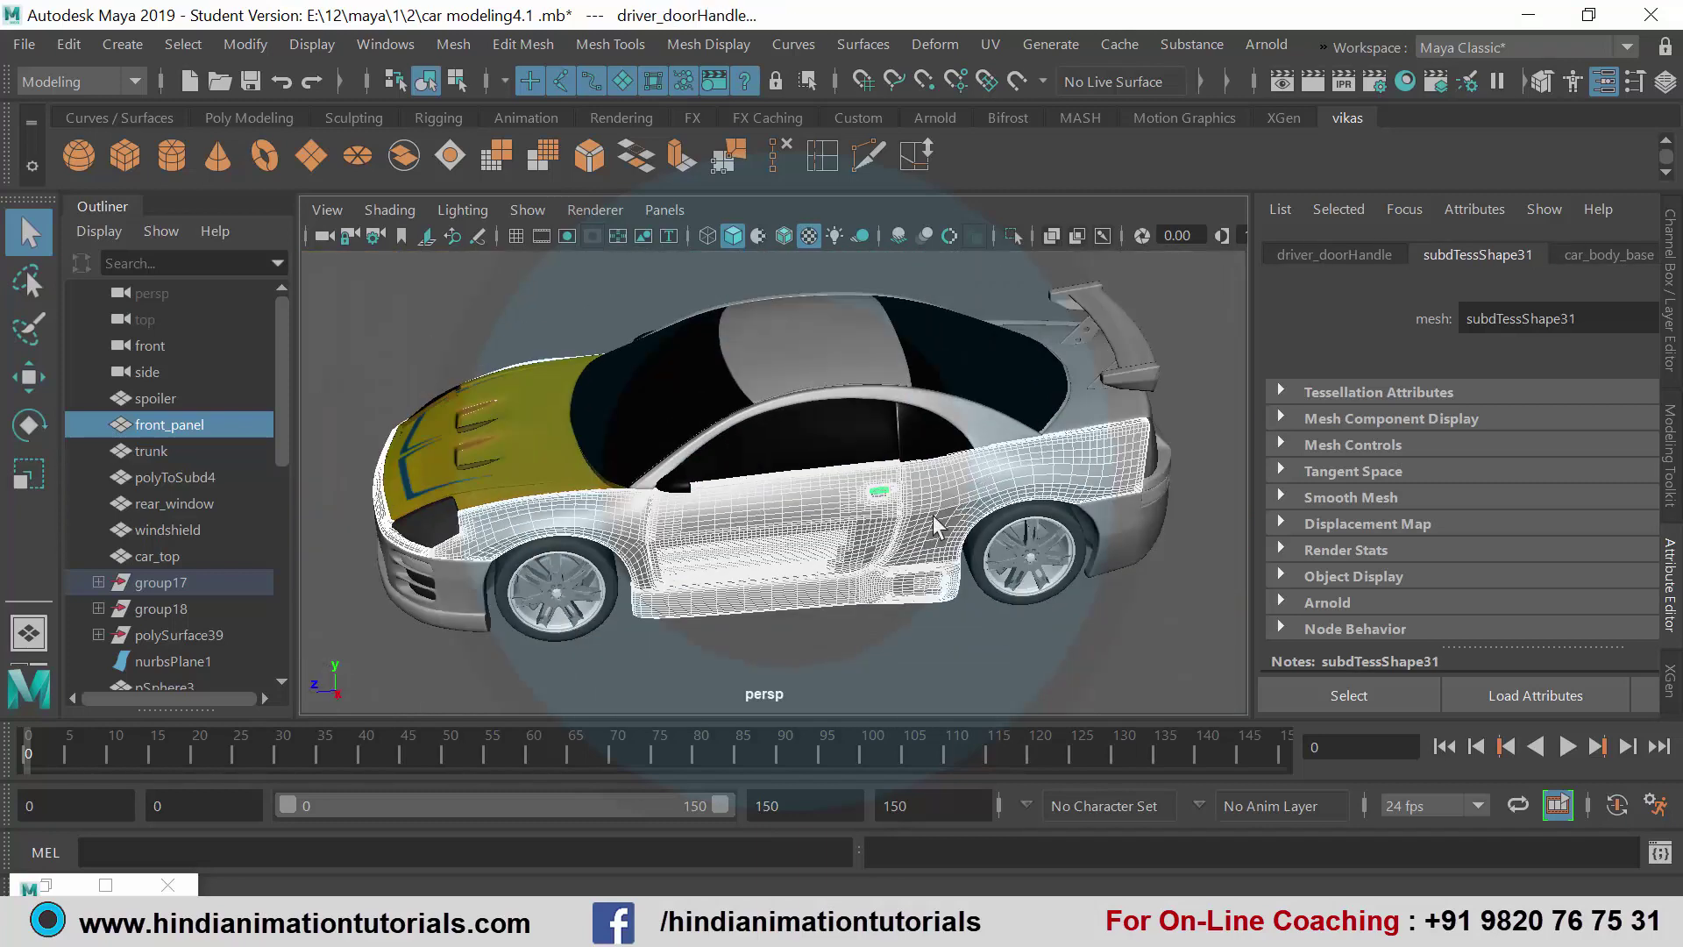
pyautogui.keyDown('alt'); pyautogui.moveTo(937, 526); pyautogui.dragTo(919, 506); pyautogui.keyUp('alt')
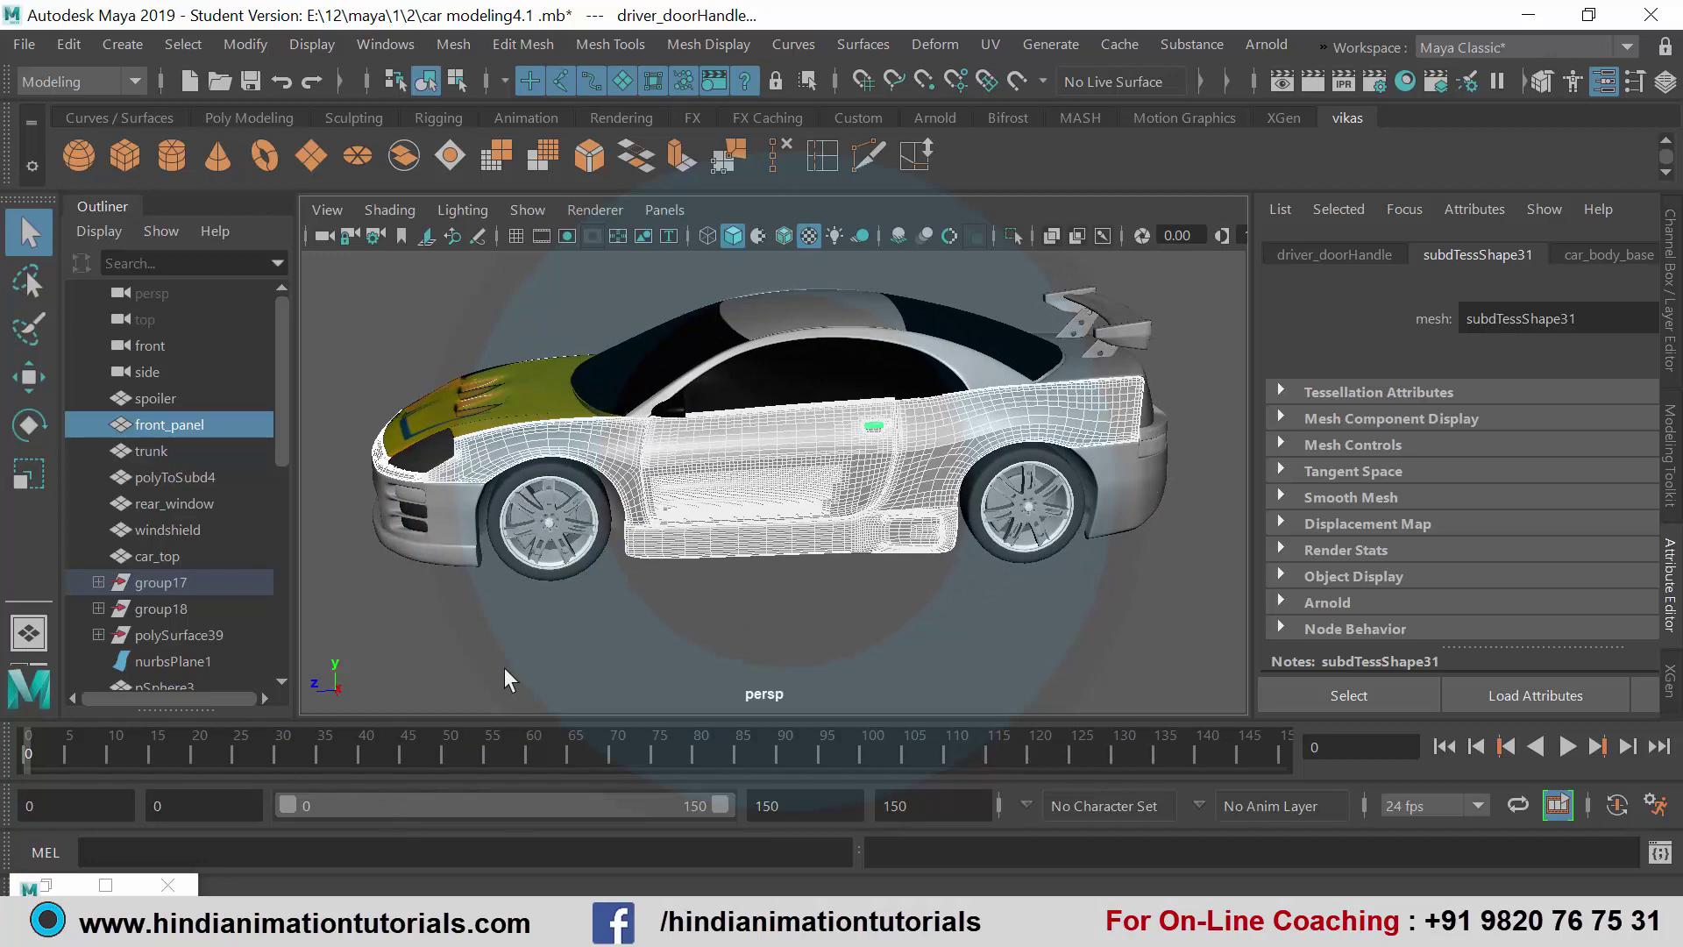
pyautogui.click(45, 887)
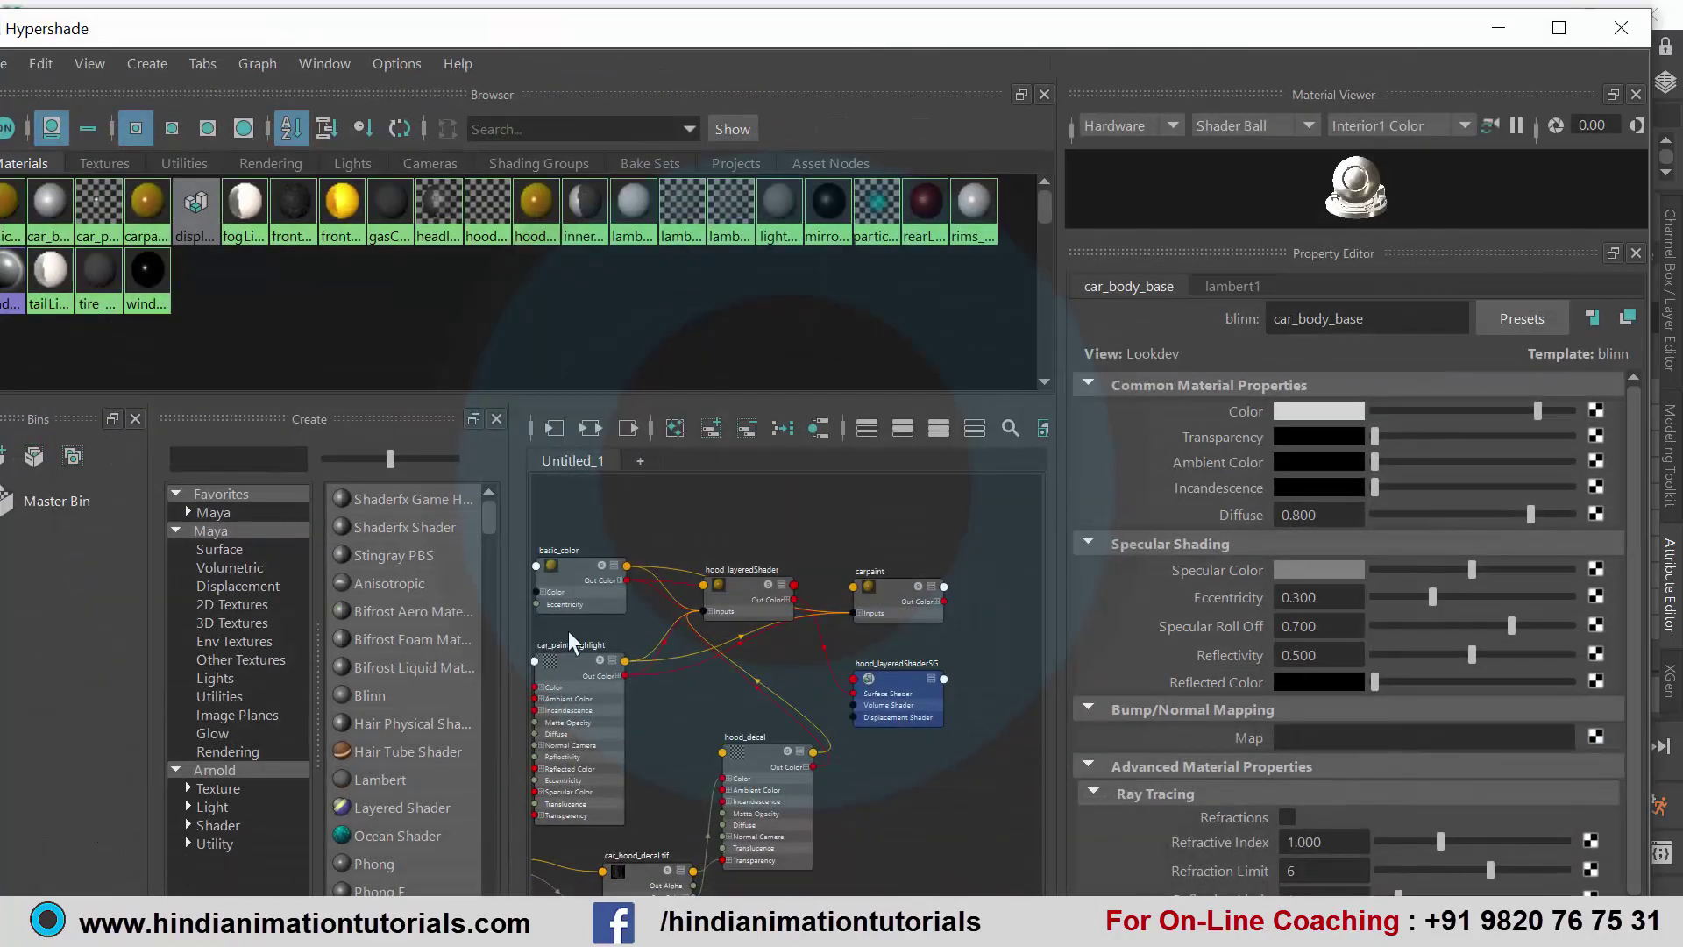
# Step: Assign the carpaint material to the selected car panels
pyautogui.scroll(3, 930, 596)
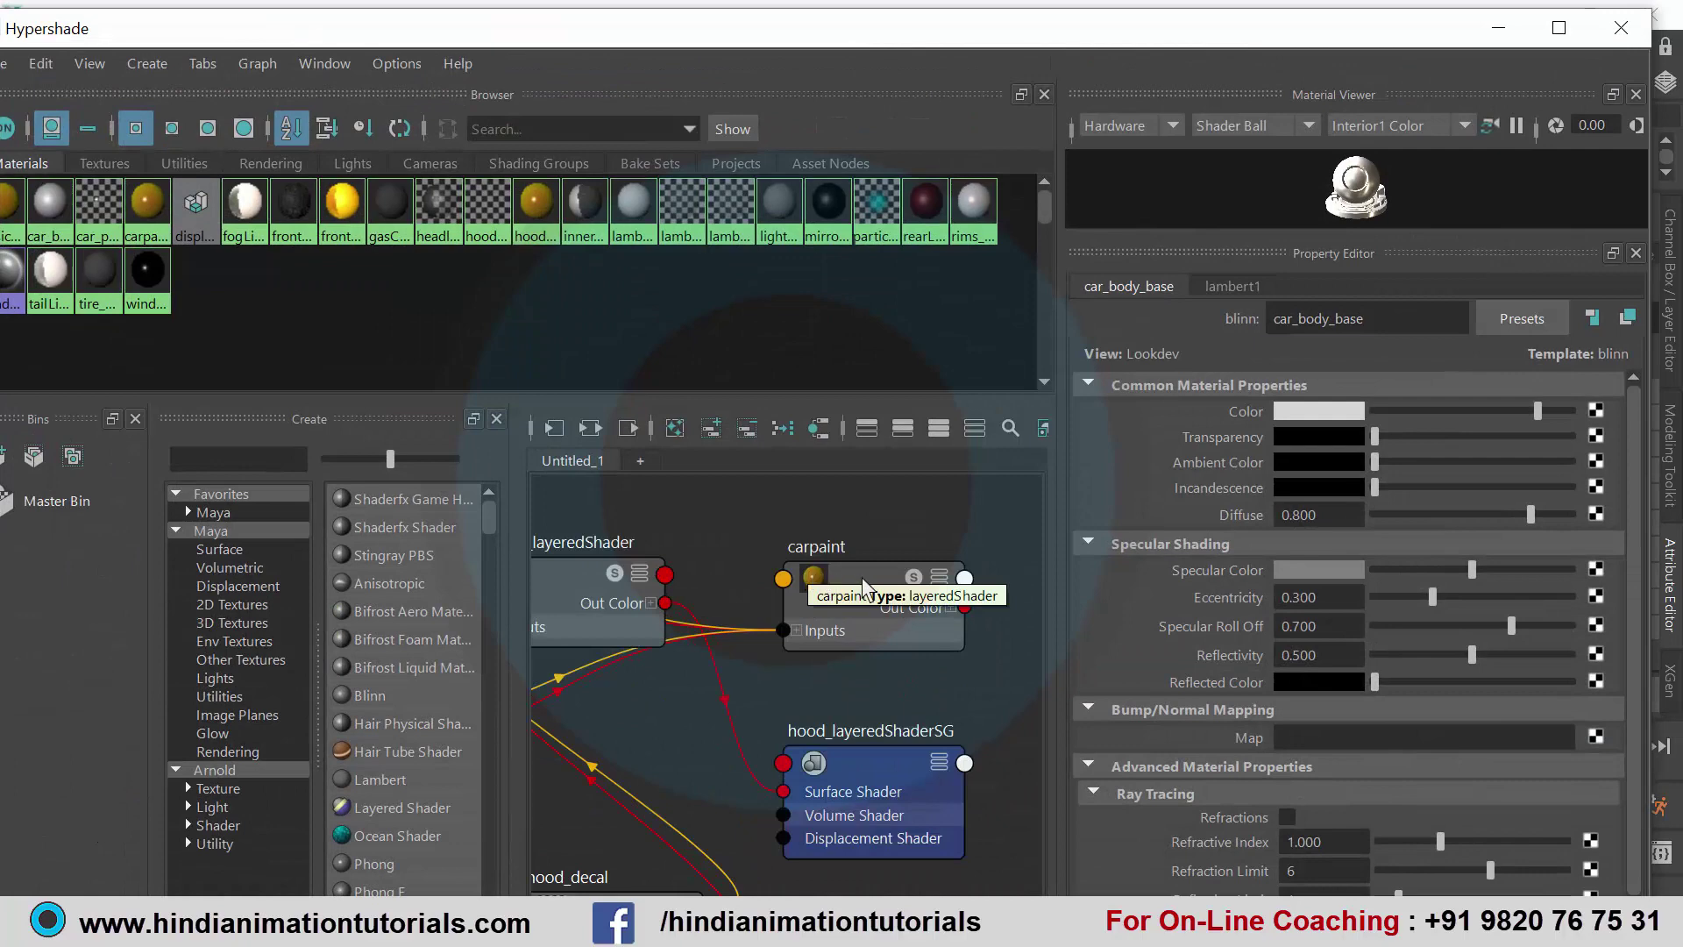
pyautogui.moveTo(860, 572)
pyautogui.mouseDown(button='right')
pyautogui.moveTo(769, 419)
pyautogui.moveTo(880, 409)
pyautogui.moveTo(852, 408)
pyautogui.mouseUp(button='right')
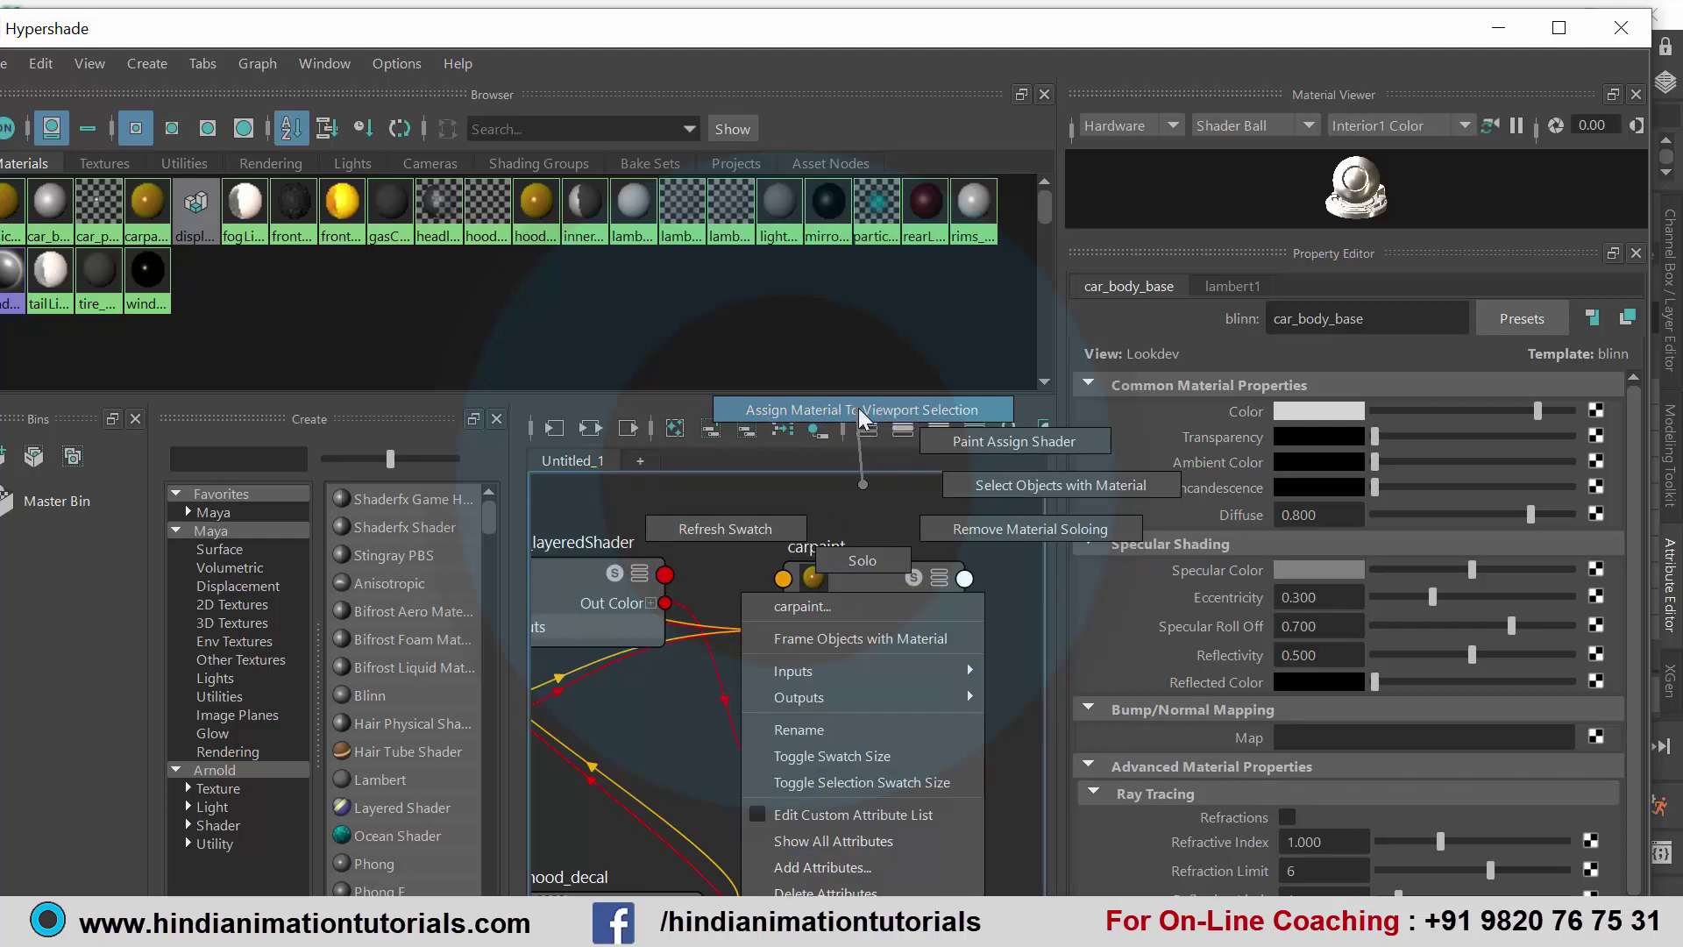
pyautogui.moveTo(852, 409); pyautogui.dragTo(859, 407, button='right')
pyautogui.scroll(-5, 842, 565)
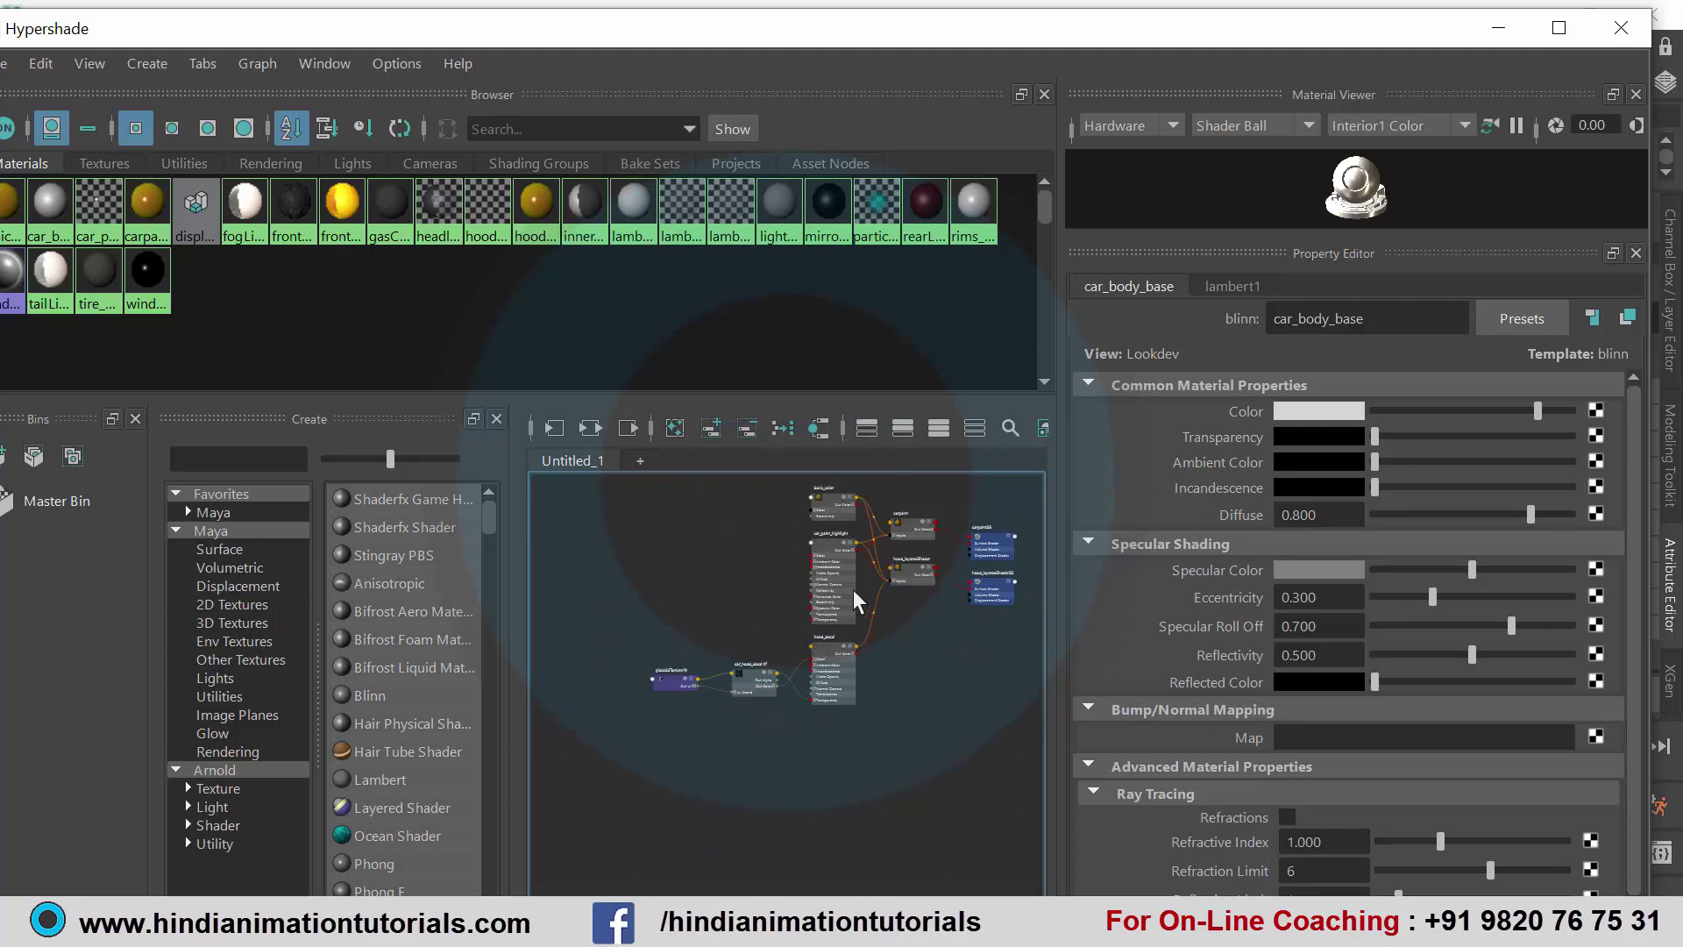
pyautogui.moveTo(949, 37)
pyautogui.mouseDown()
pyautogui.moveTo(950, 525)
pyautogui.moveTo(950, 87)
pyautogui.mouseUp()
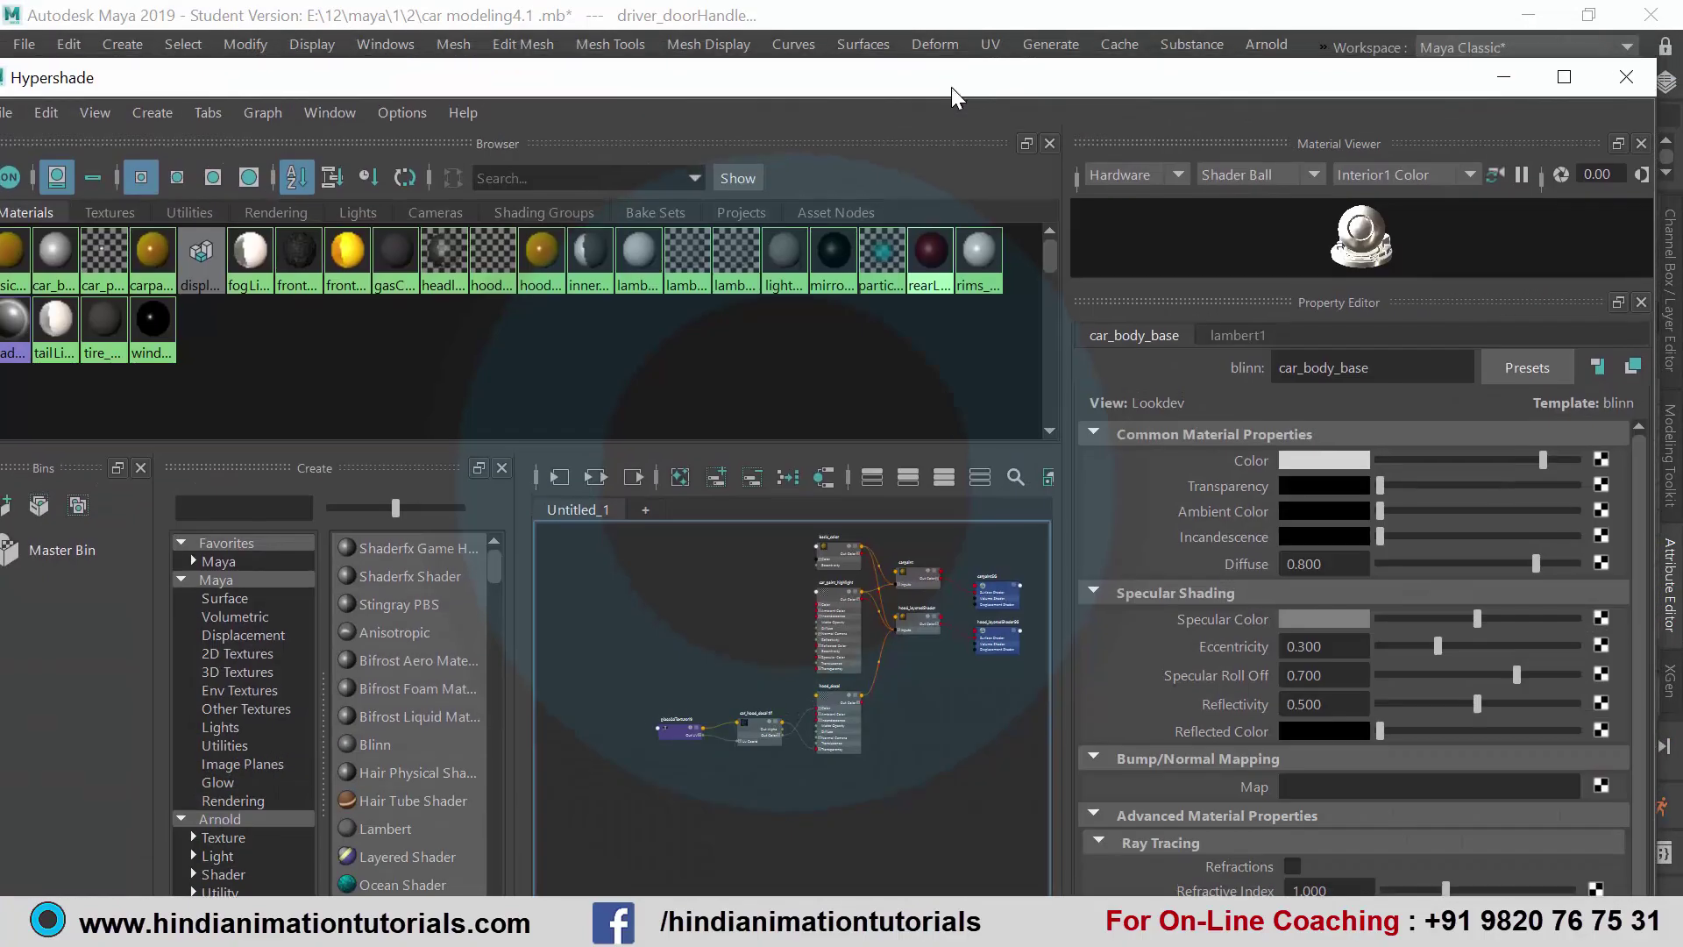
# Step: Zoom the graph to show carpaint with carpaintSG and hood_layeredShaderSG
pyautogui.scroll(3, 877, 671)
pyautogui.scroll(3, 877, 671)
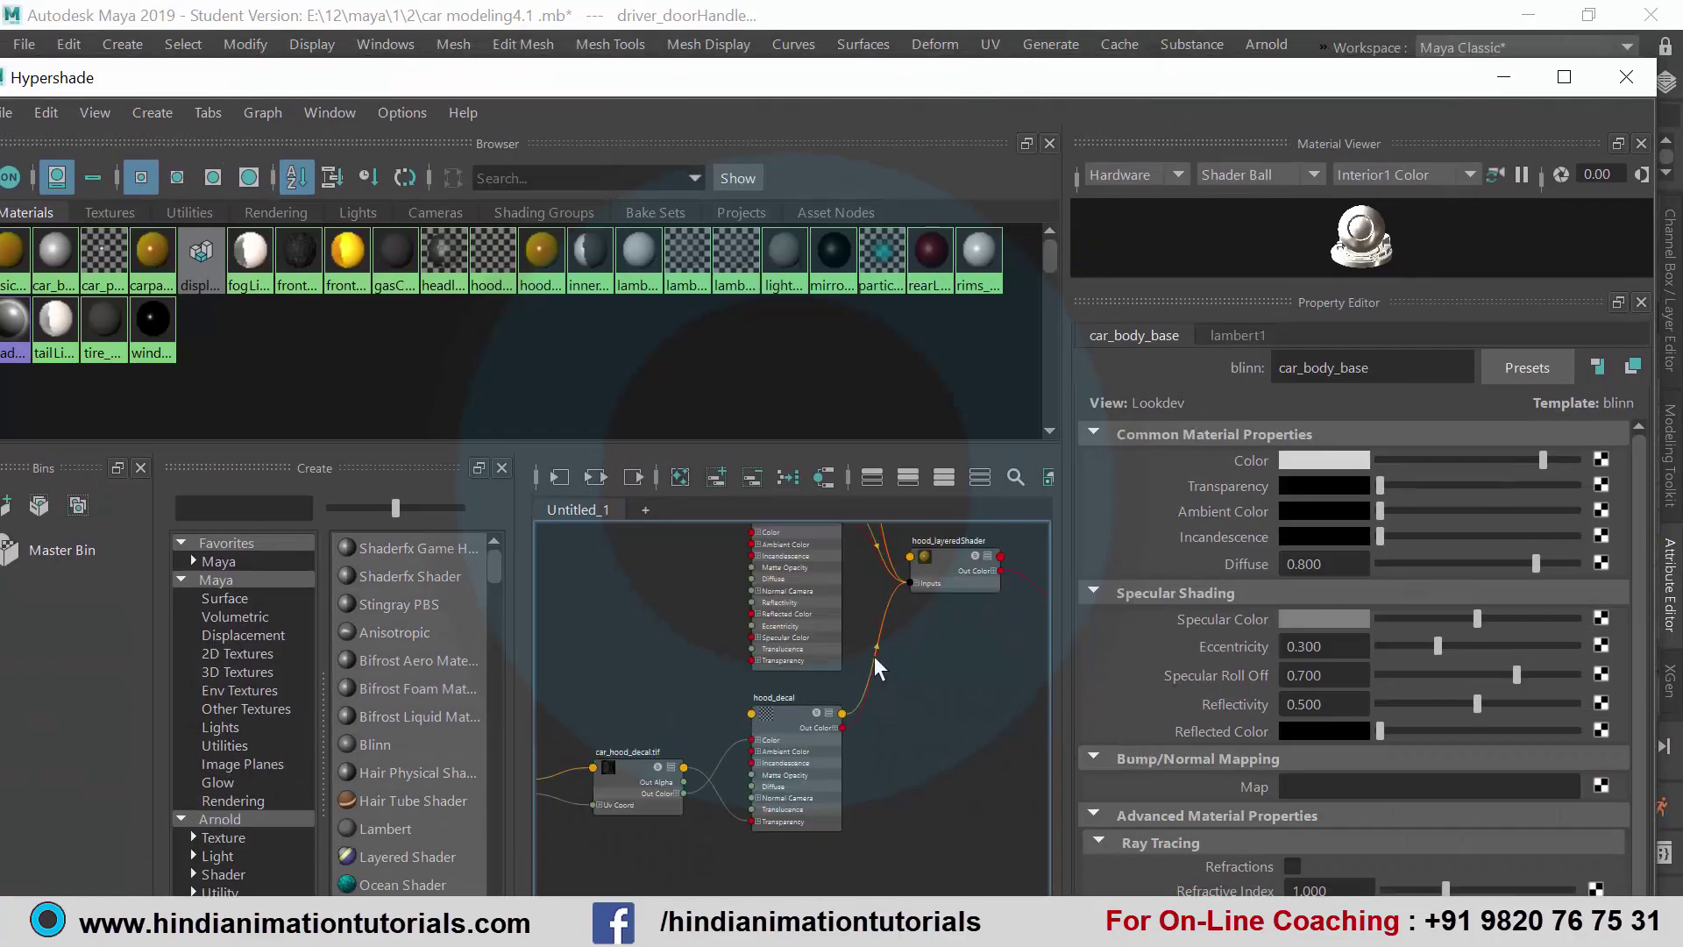
pyautogui.scroll(3, 875, 670)
pyautogui.scroll(3, 808, 734)
pyautogui.scroll(2, 822, 691)
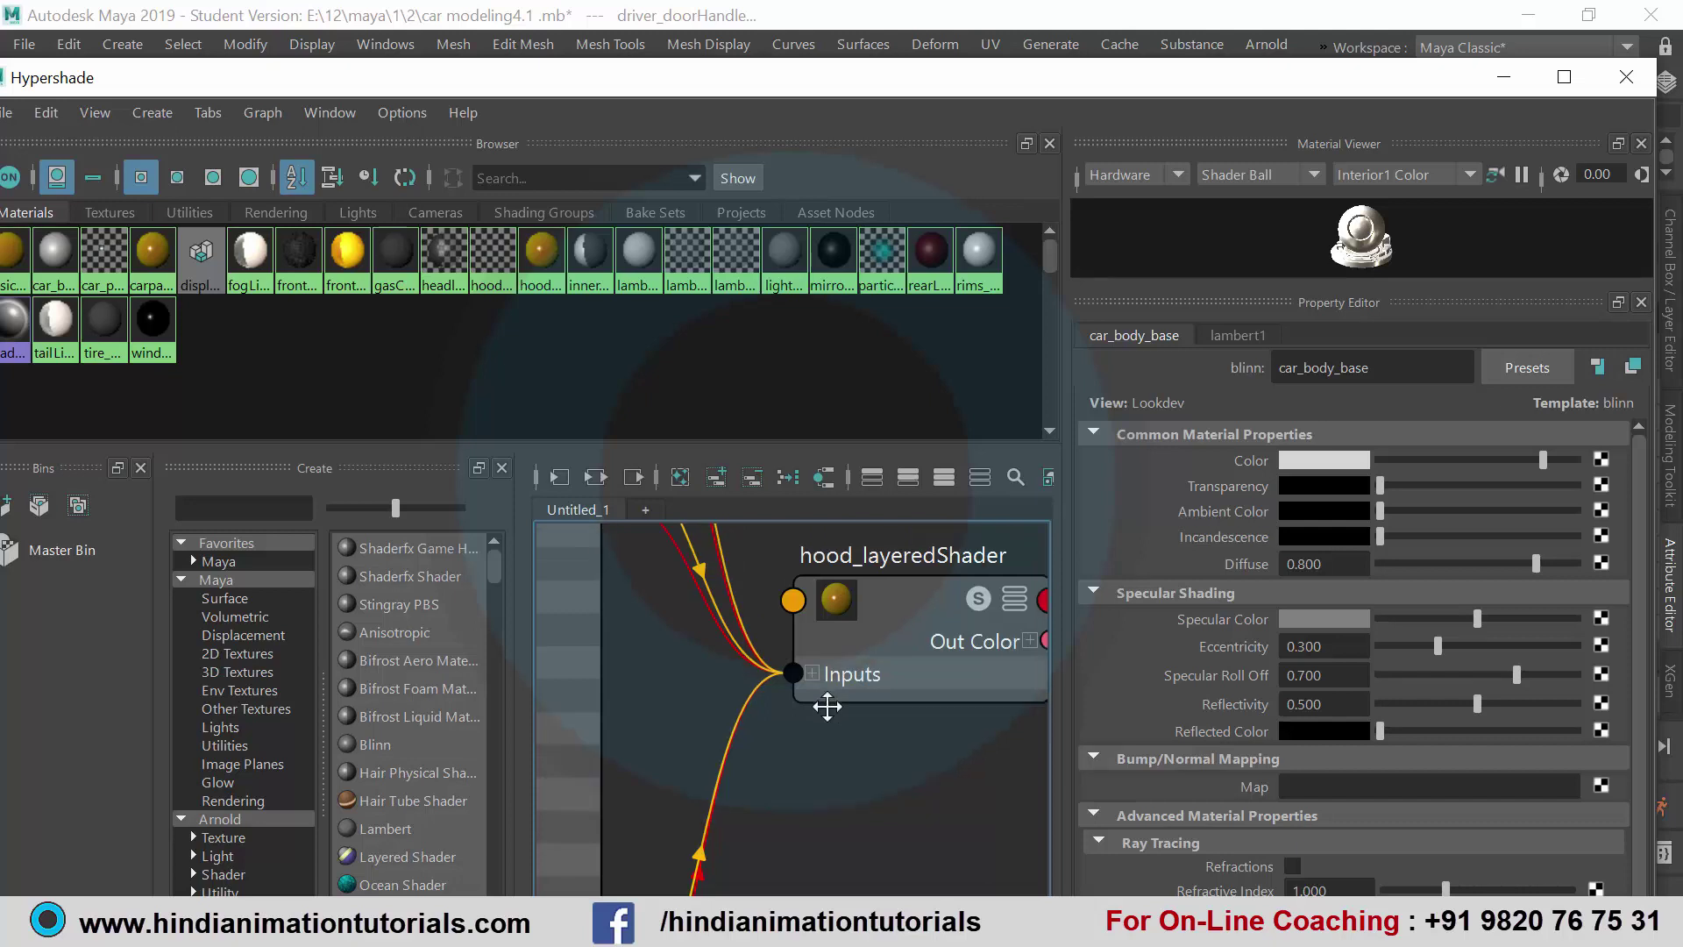
pyautogui.scroll(-5, 826, 706)
pyautogui.moveTo(828, 676)
pyautogui.keyDown('alt'); pyautogui.mouseDown(button='middle')
pyautogui.moveTo(772, 735)
pyautogui.moveTo(709, 724)
pyautogui.mouseUp(button='middle'); pyautogui.keyUp('alt')
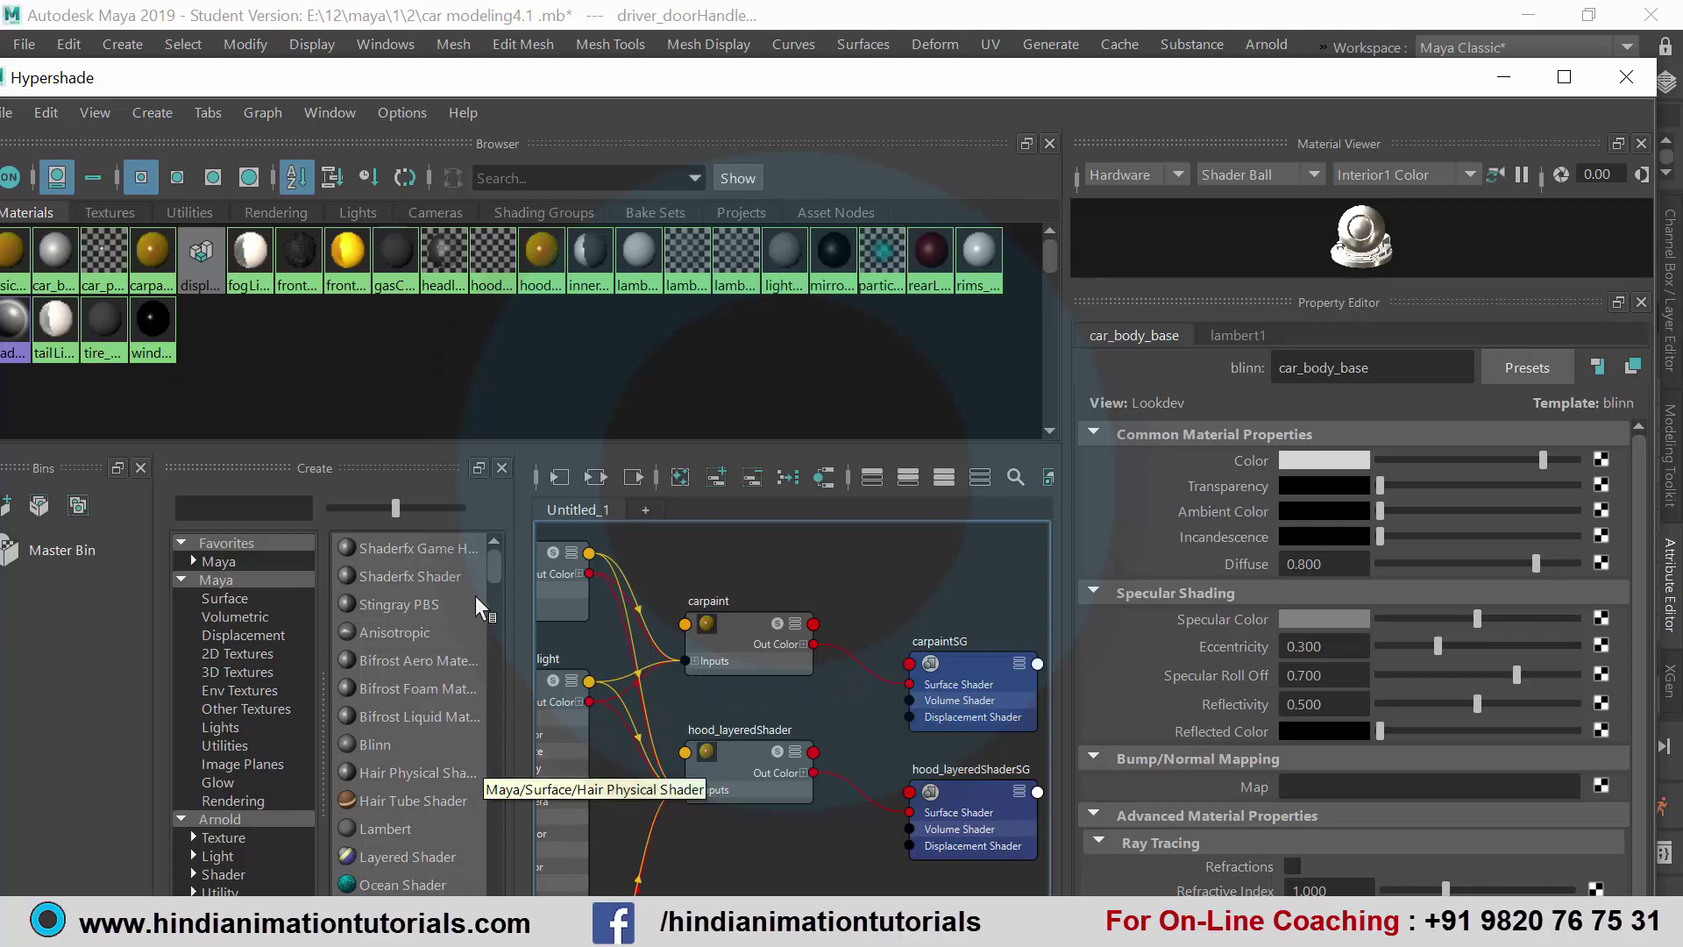
pyautogui.moveTo(493, 575); pyautogui.dragTo(493, 587)
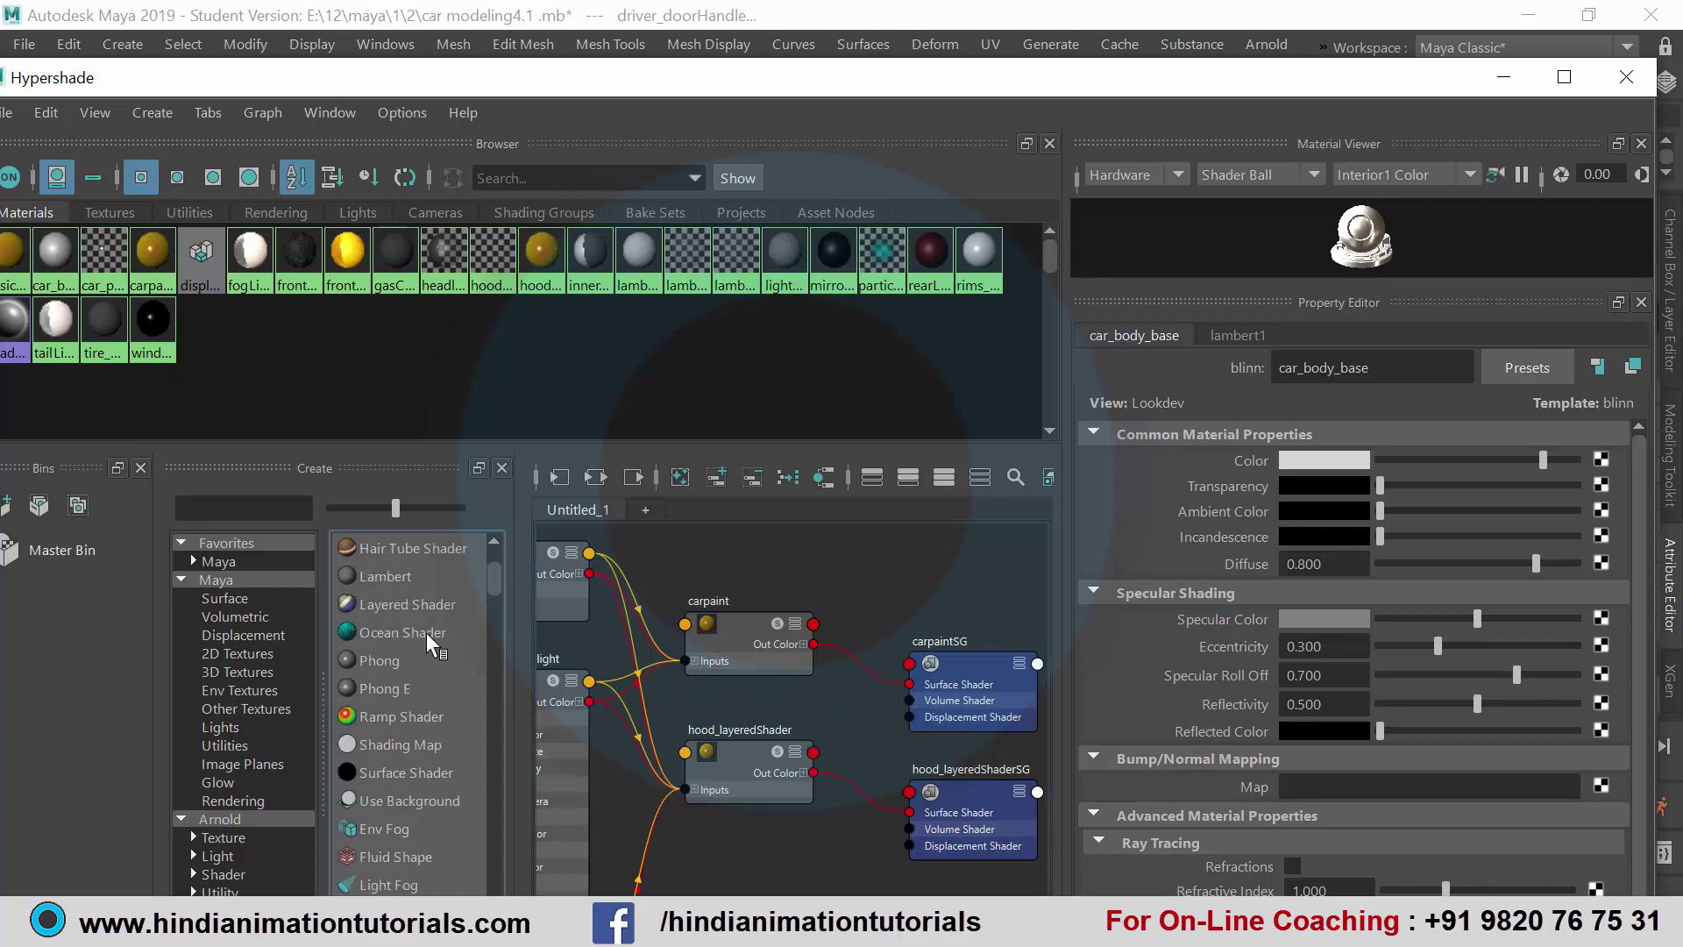
# Step: Create layeredShader1, delete its shading group, and move it up beside the other shaders
pyautogui.click(382, 603)
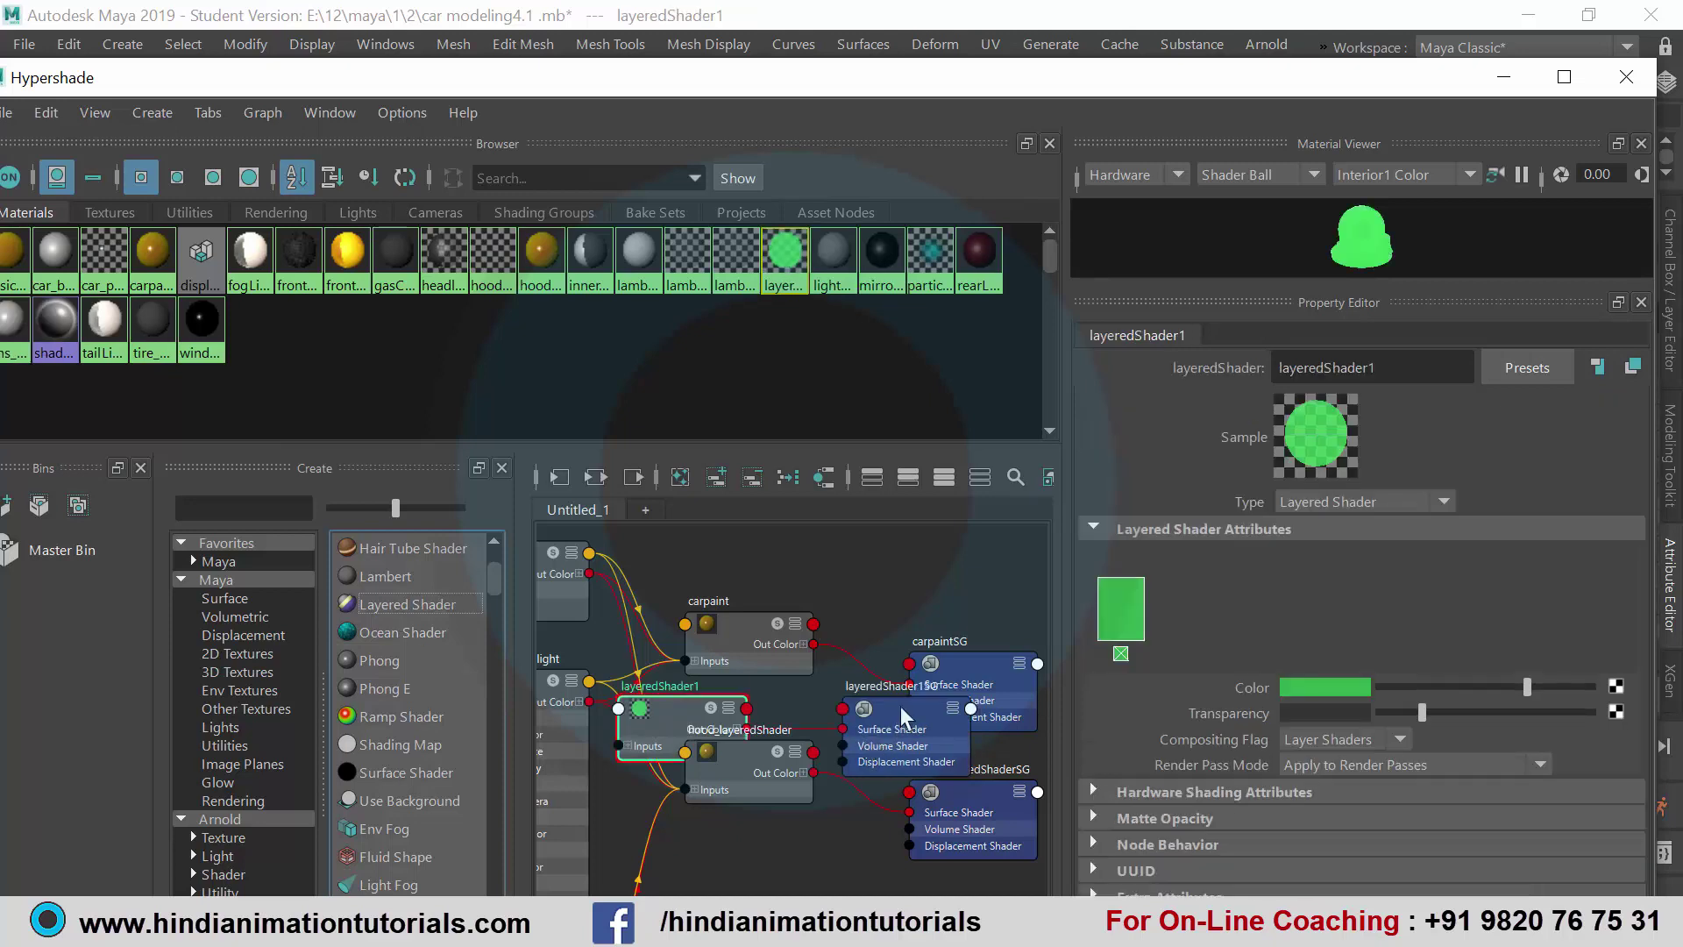
pyautogui.moveTo(901, 707)
pyautogui.mouseDown()
pyautogui.moveTo(894, 629)
pyautogui.moveTo(917, 628)
pyautogui.mouseUp()
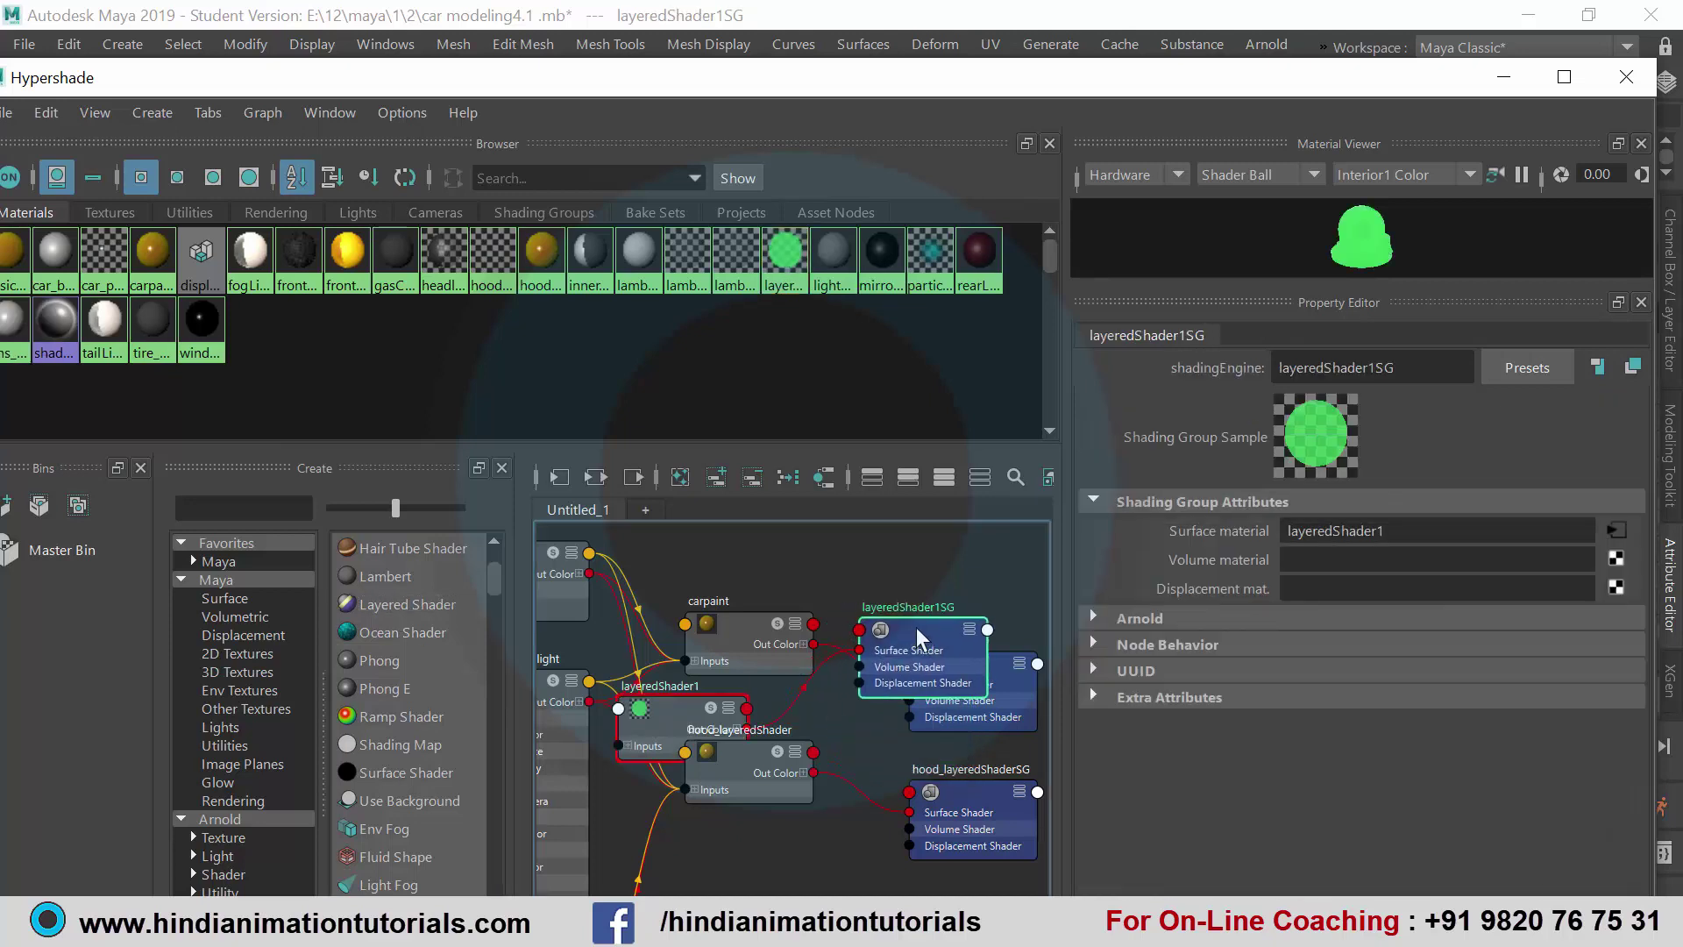
pyautogui.press('Delete')
pyautogui.click(677, 700)
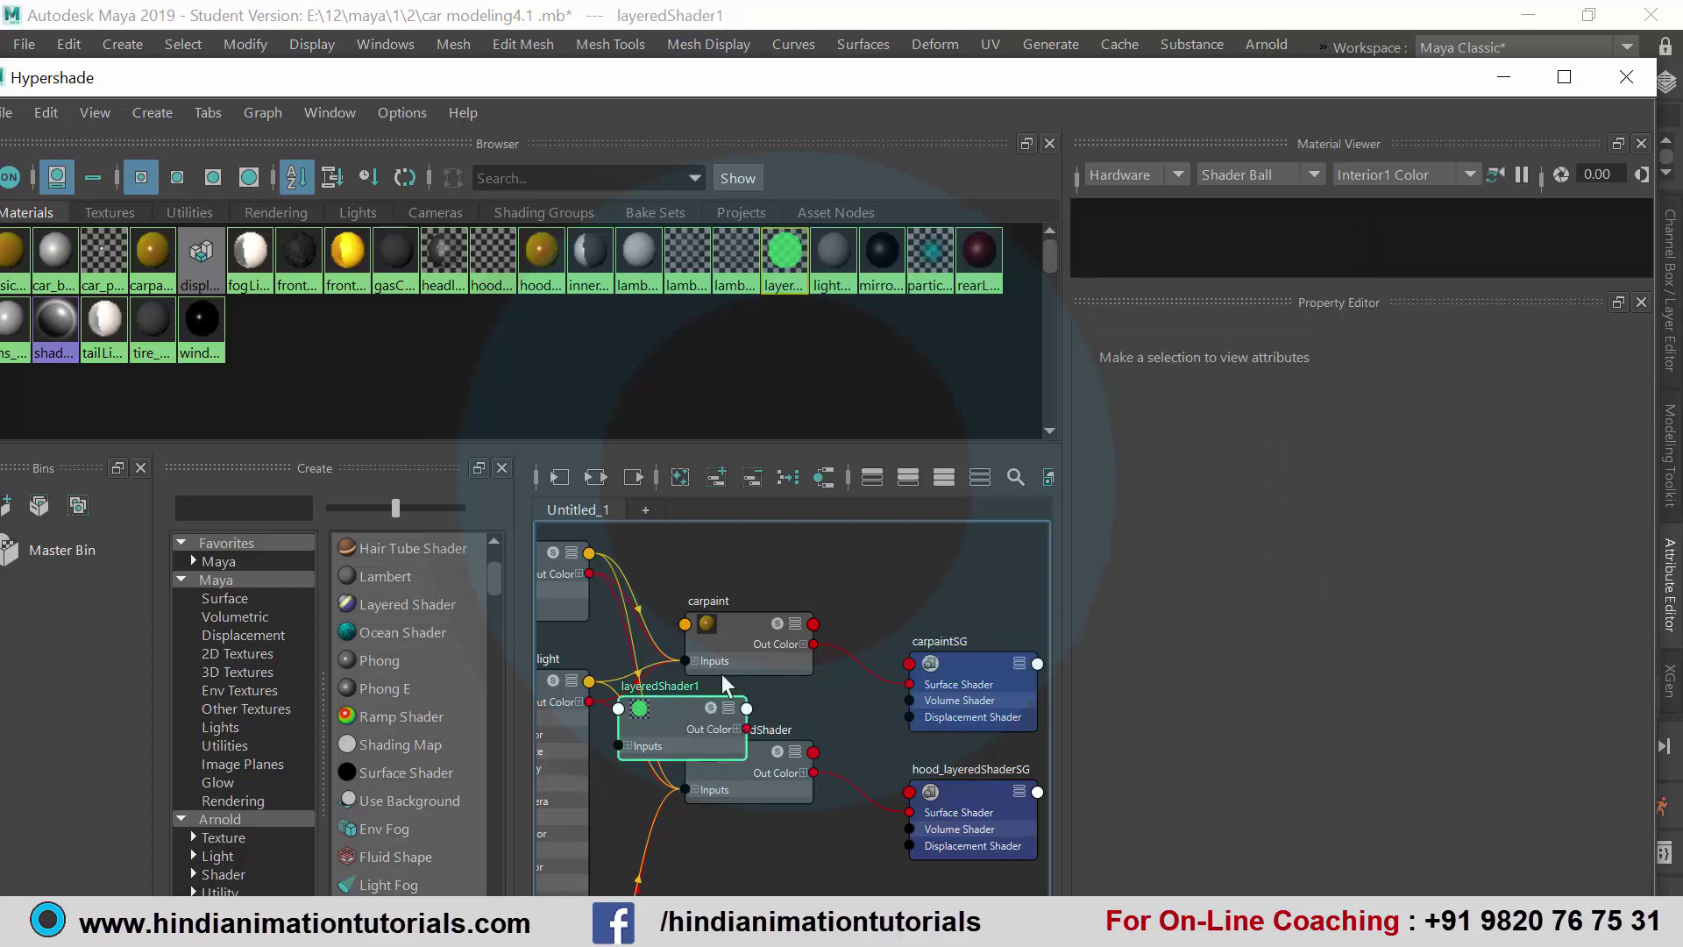
pyautogui.moveTo(664, 721)
pyautogui.mouseDown()
pyautogui.moveTo(822, 554)
pyautogui.moveTo(859, 566)
pyautogui.mouseUp()
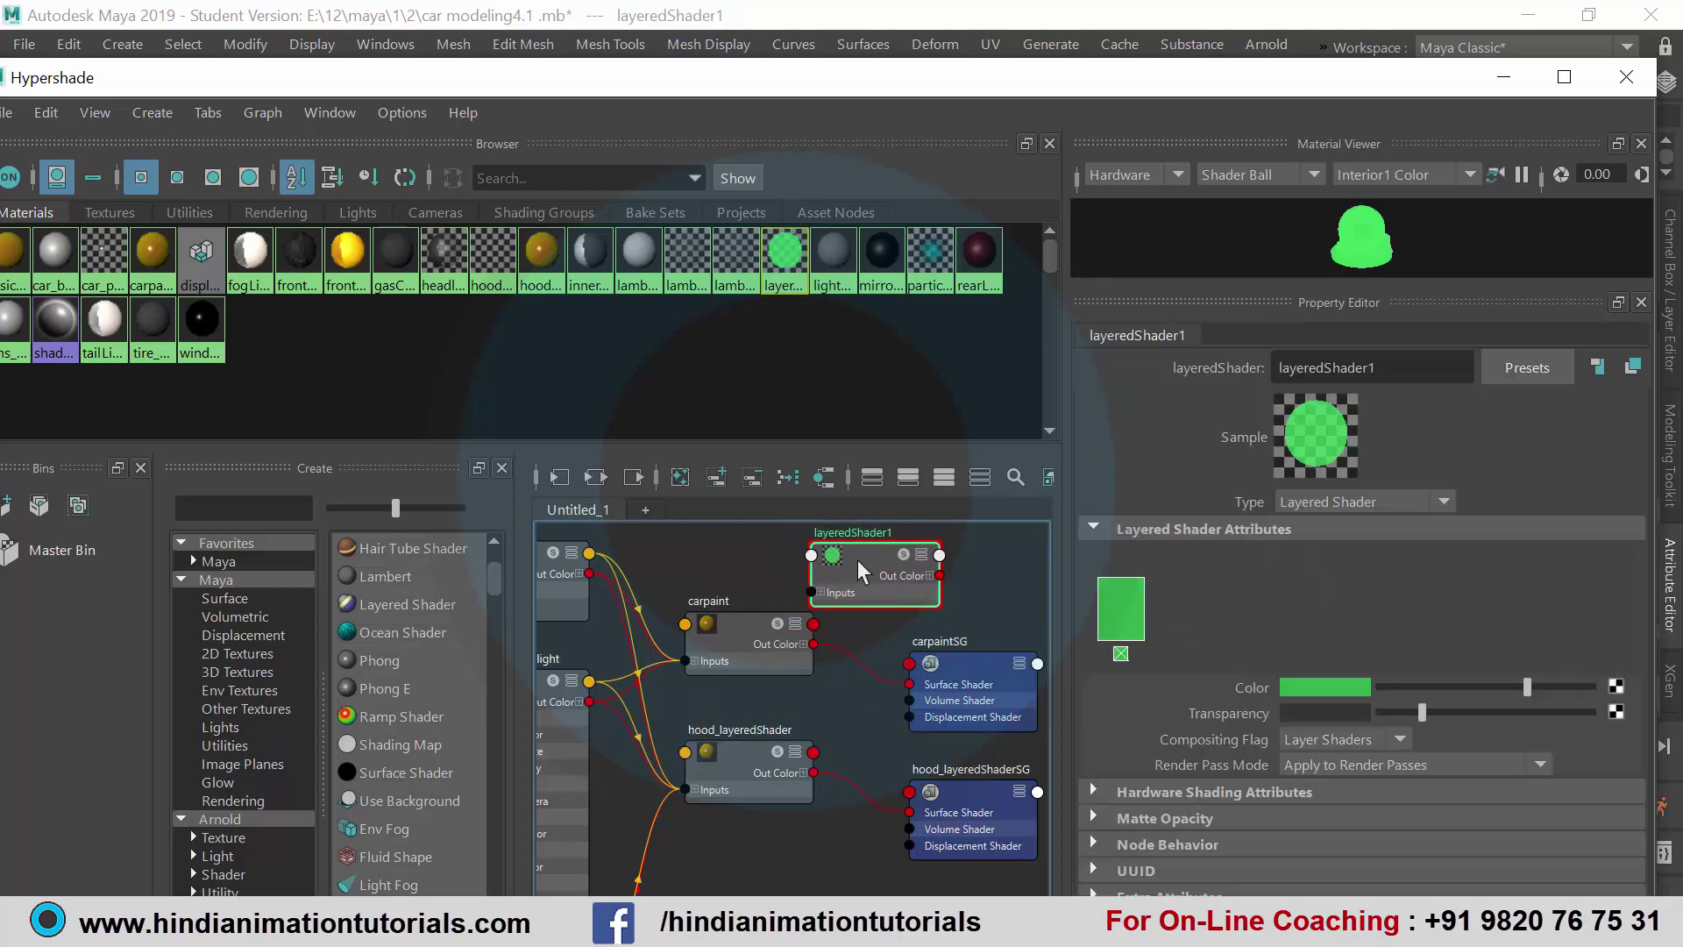
pyautogui.scroll(-2, 857, 559)
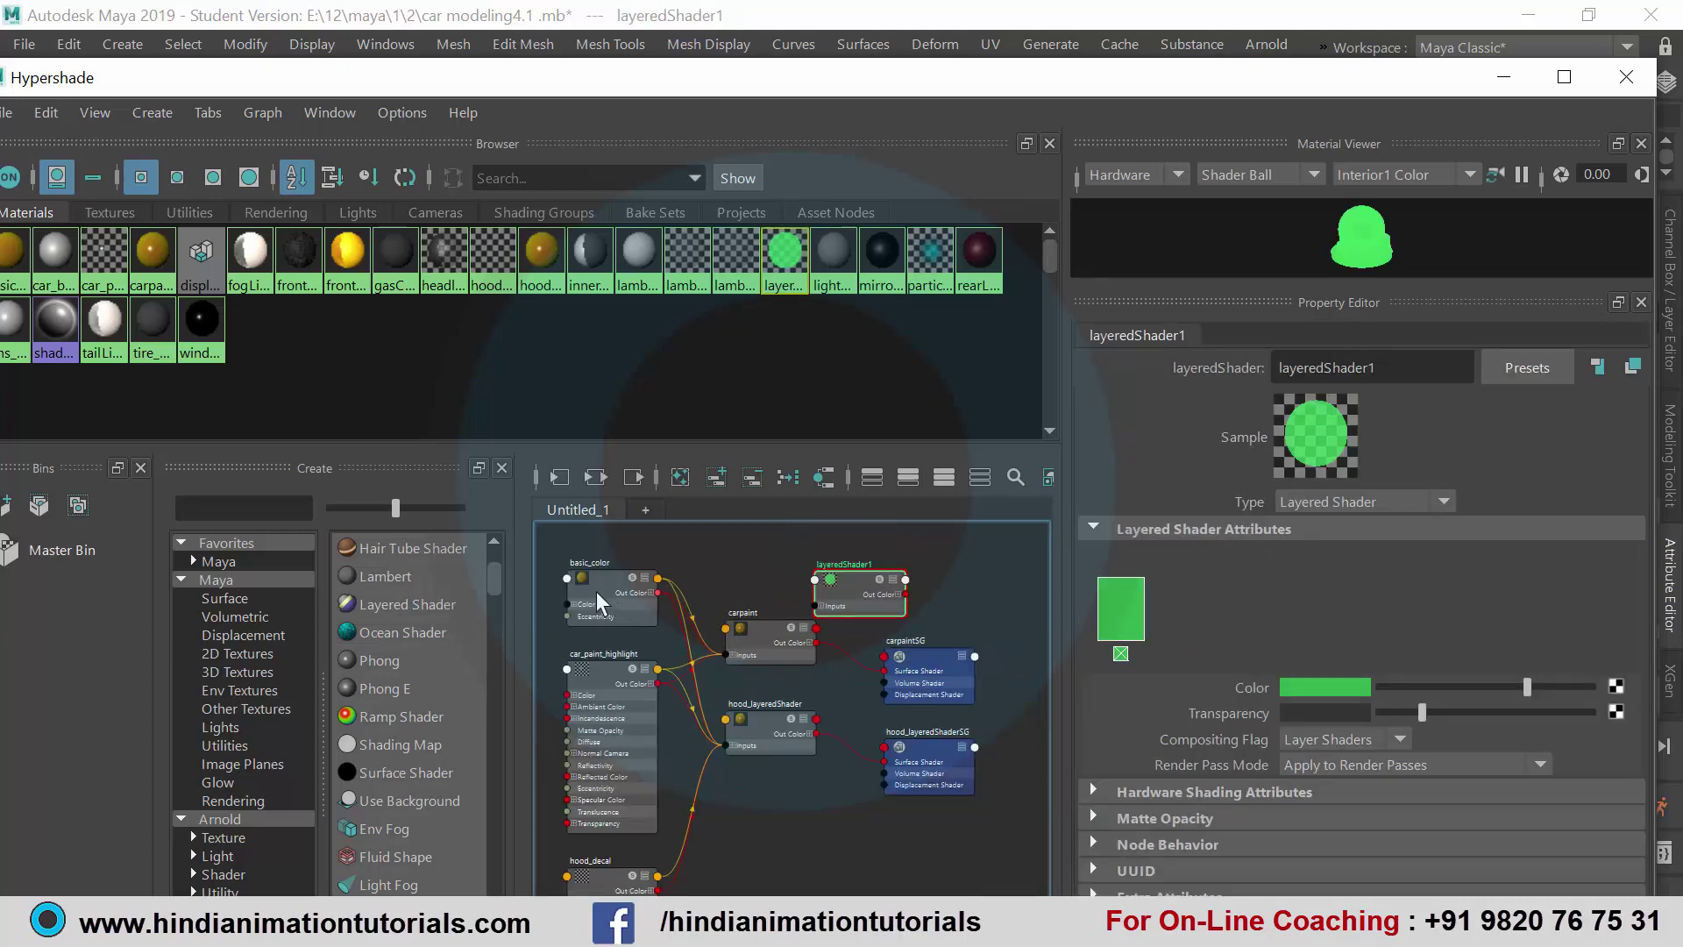
pyautogui.scroll(2, 607, 591)
pyautogui.scroll(1, 724, 622)
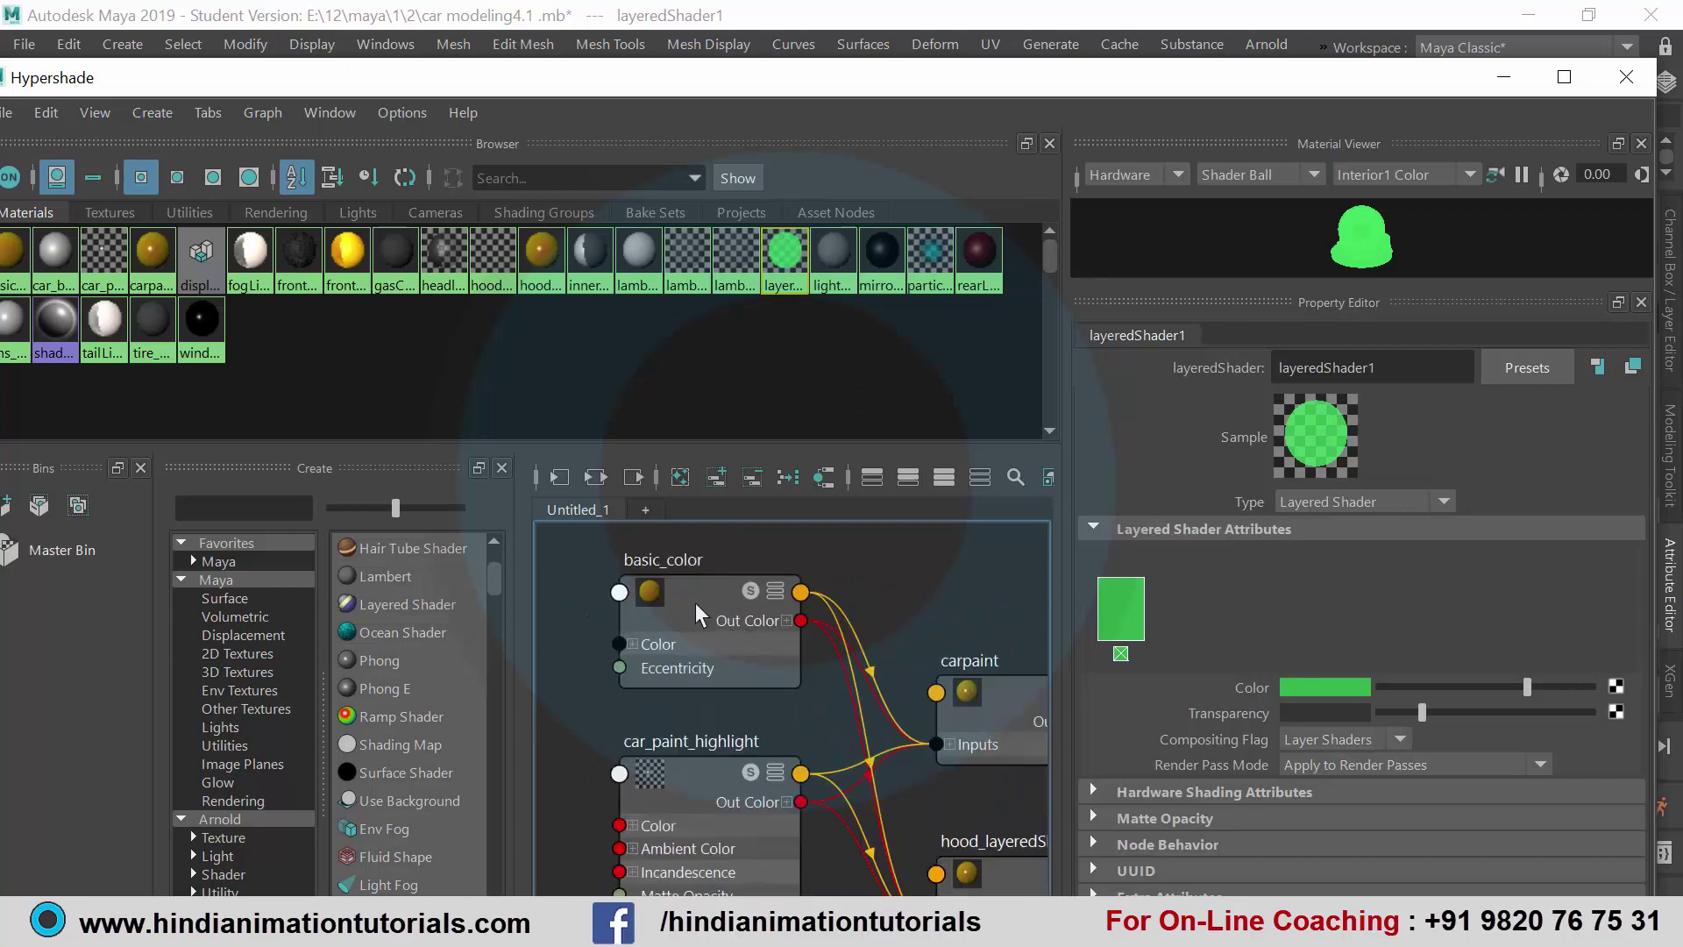
# Step: Add basic_color and car_paint_highlight as layers and remove the default green layer
pyautogui.moveTo(698, 607)
pyautogui.mouseDown(button='middle')
pyautogui.moveTo(1221, 602)
pyautogui.moveTo(1193, 611)
pyautogui.mouseUp(button='middle')
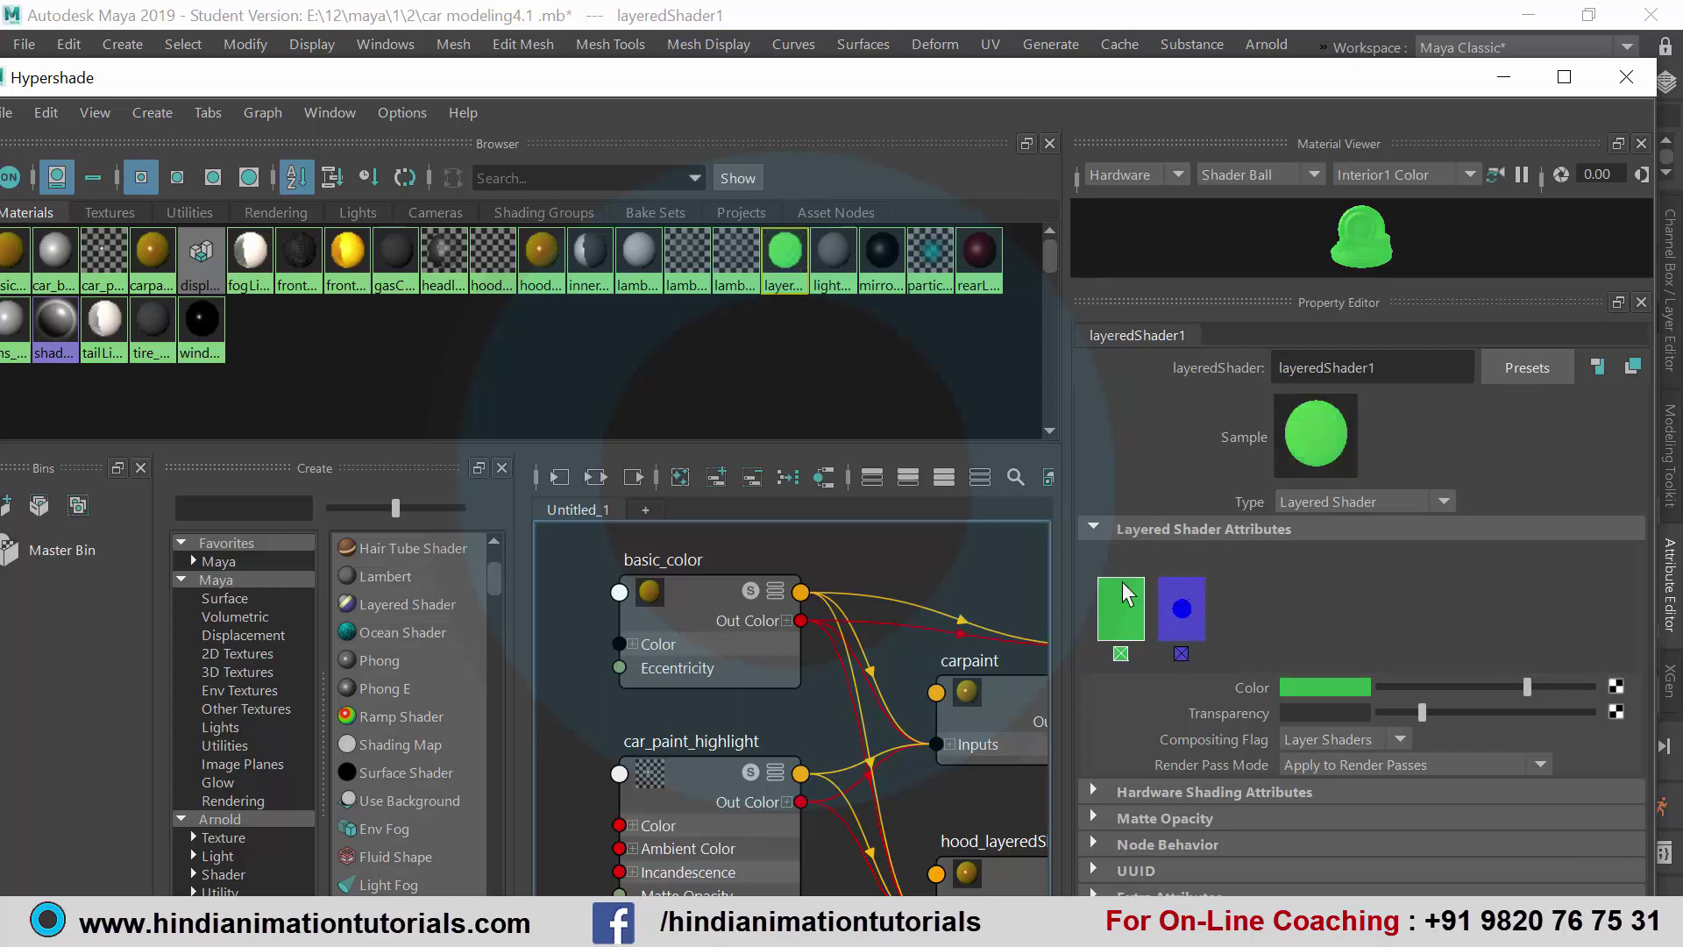
pyautogui.click(1122, 652)
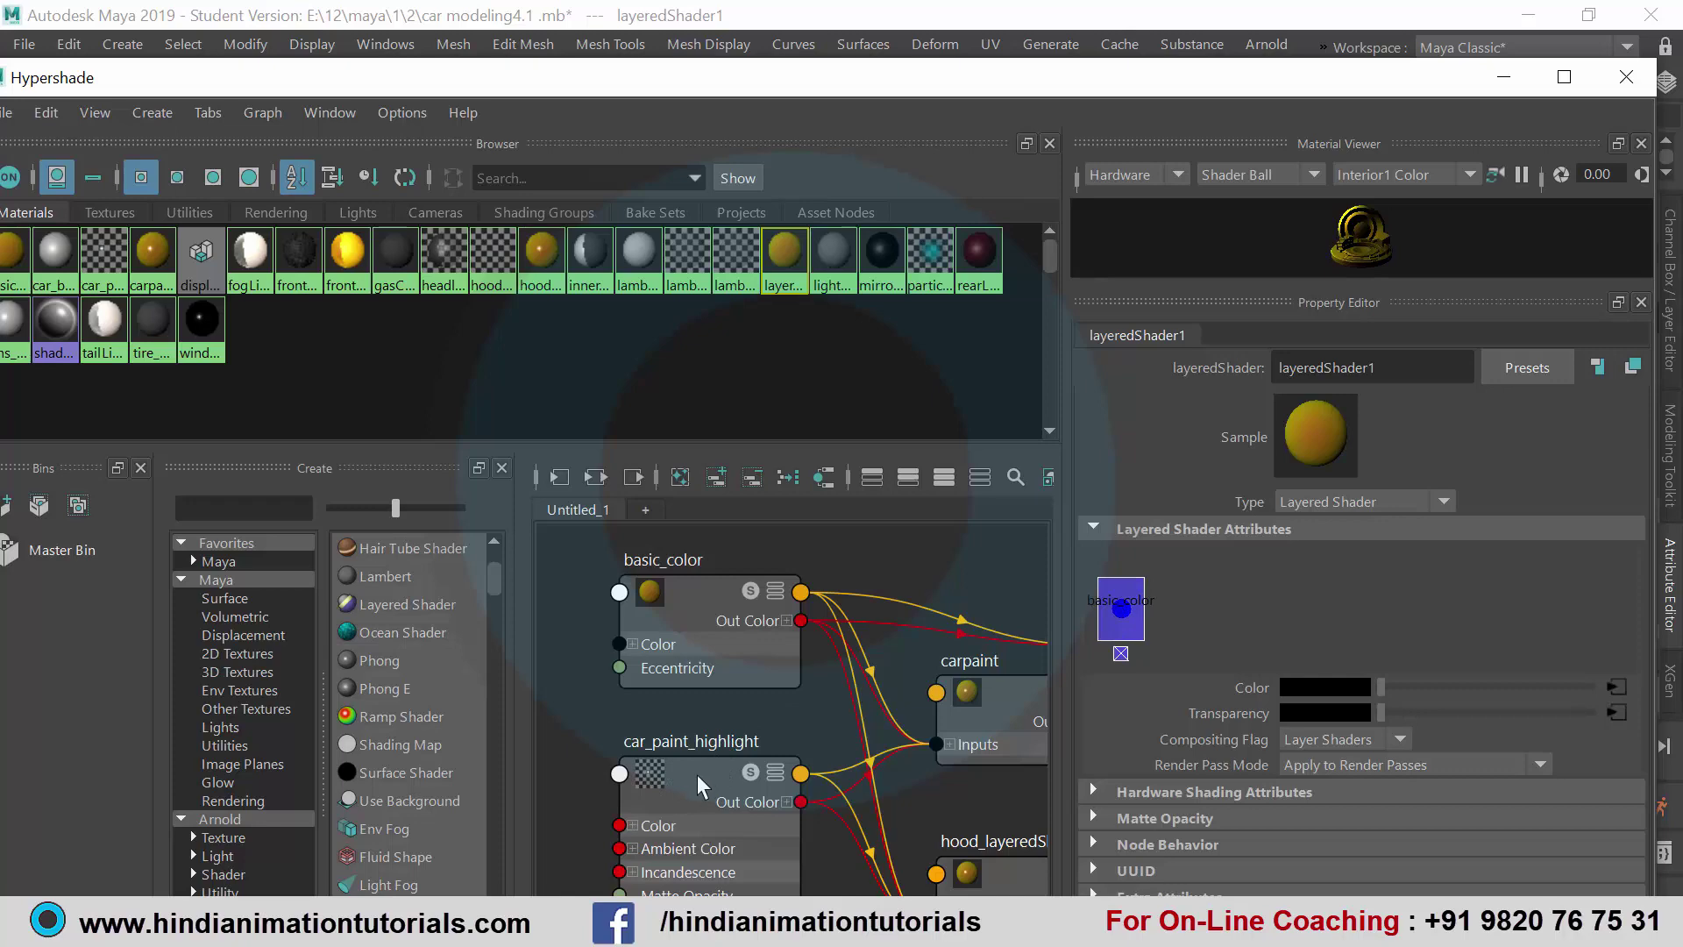
pyautogui.moveTo(697, 775); pyautogui.dragTo(1182, 613, button='middle')
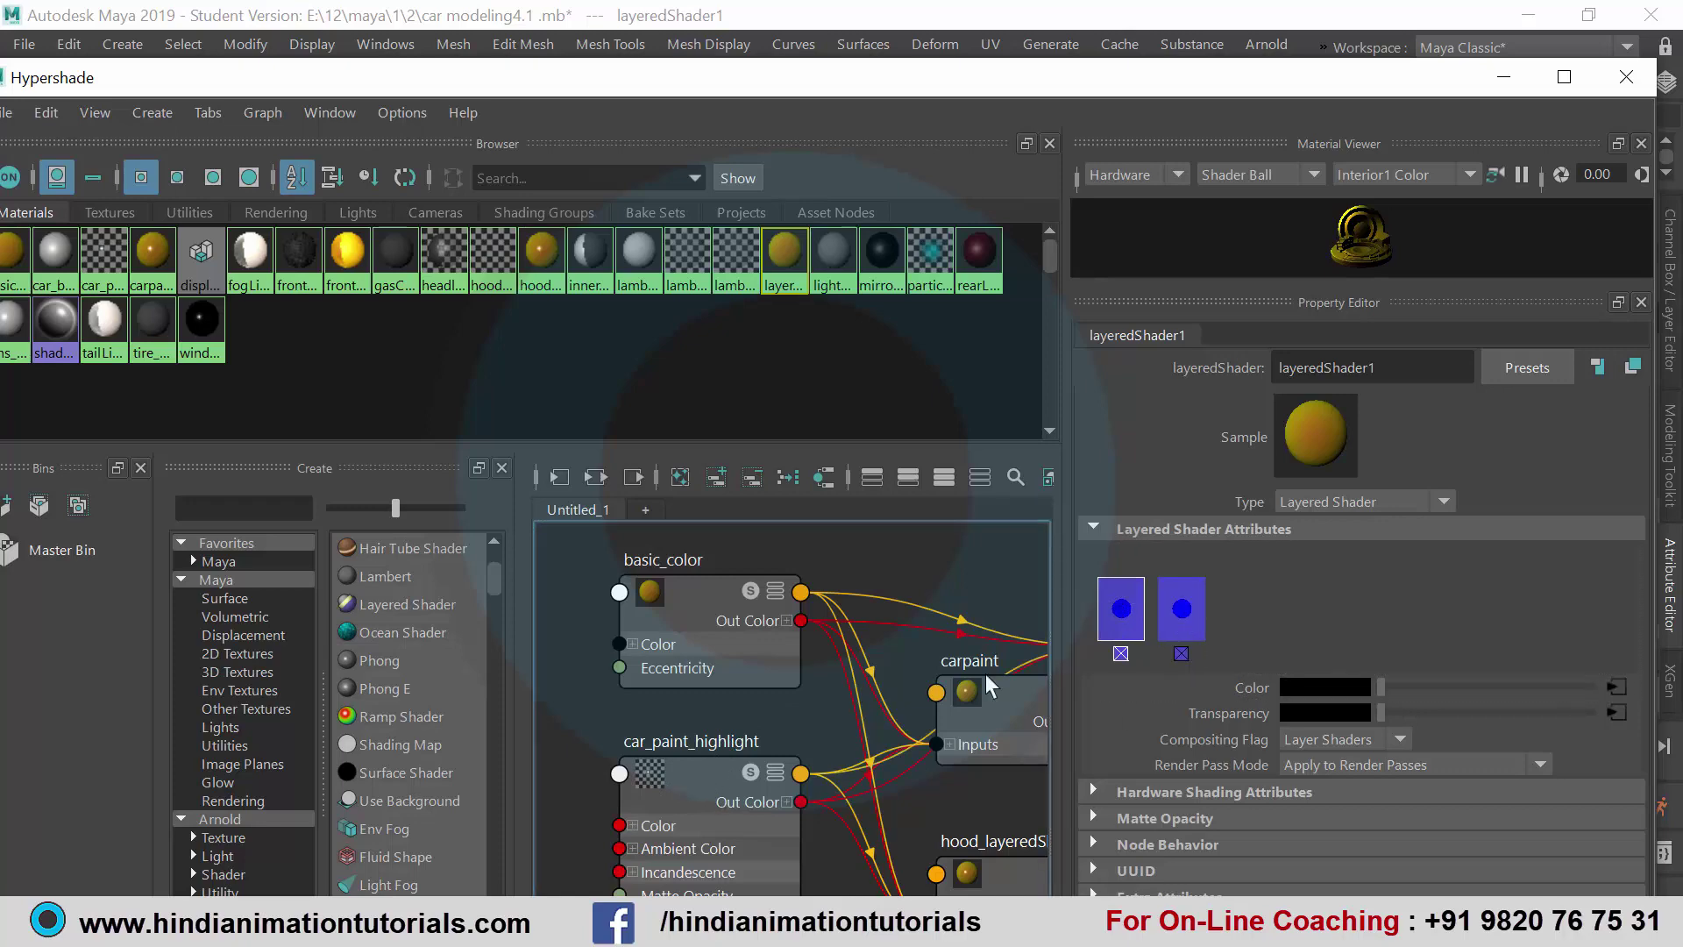
pyautogui.scroll(-2, 929, 659)
pyautogui.scroll(-2, 929, 659)
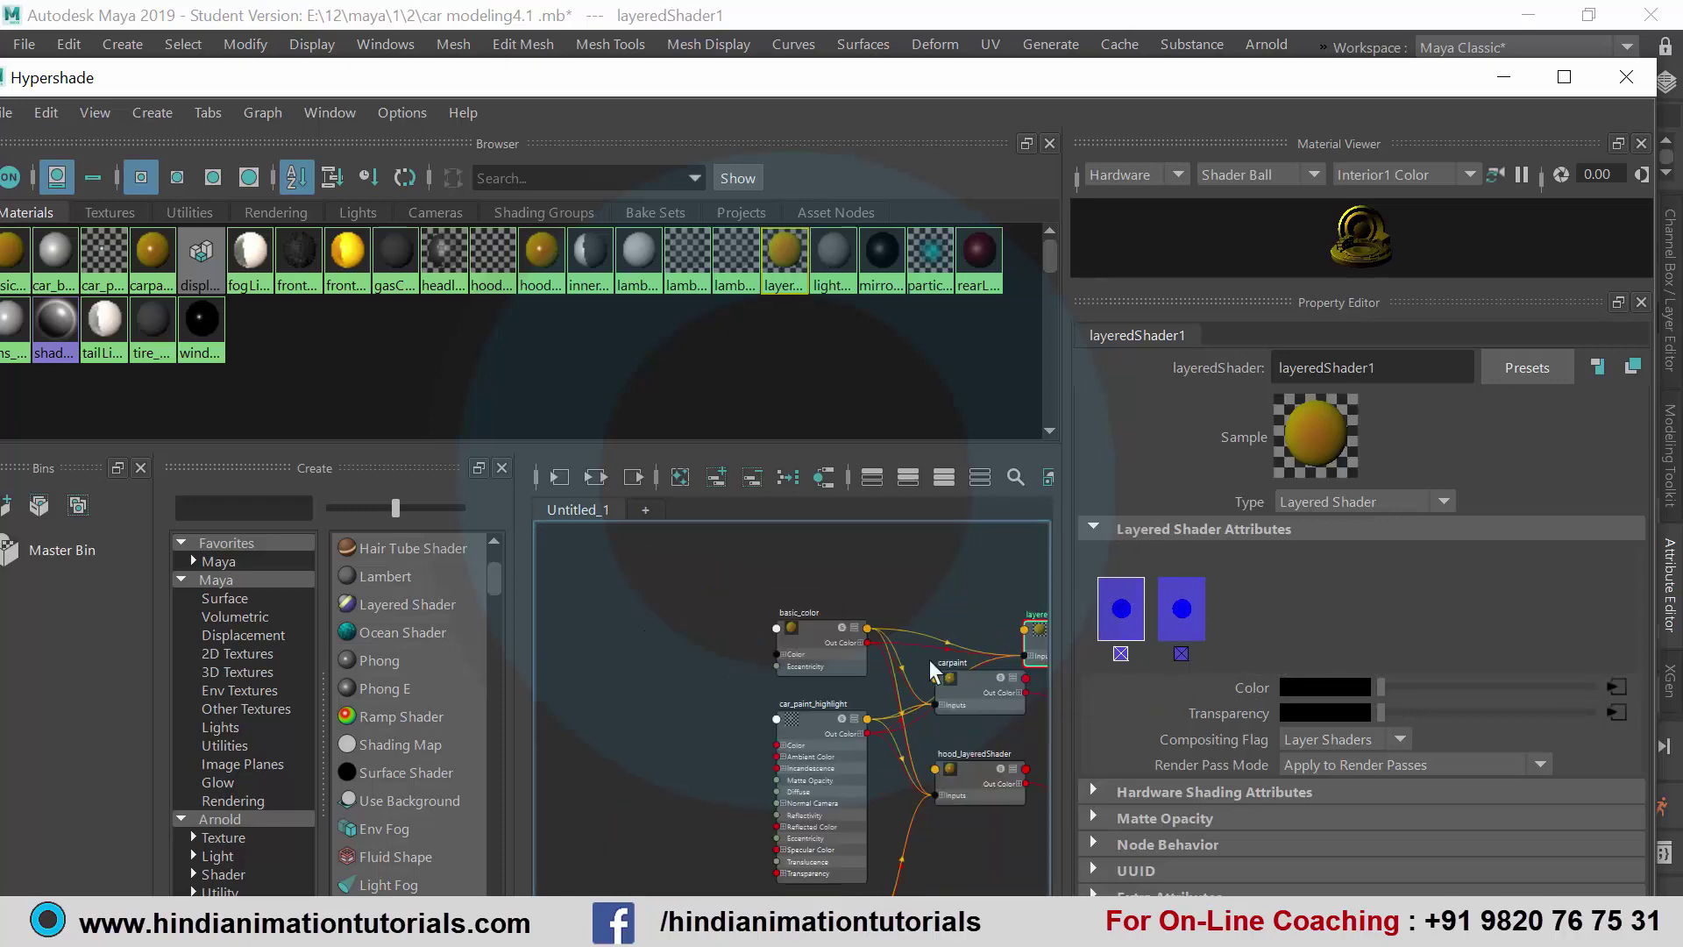
pyautogui.scroll(2, 816, 651)
pyautogui.scroll(2, 824, 693)
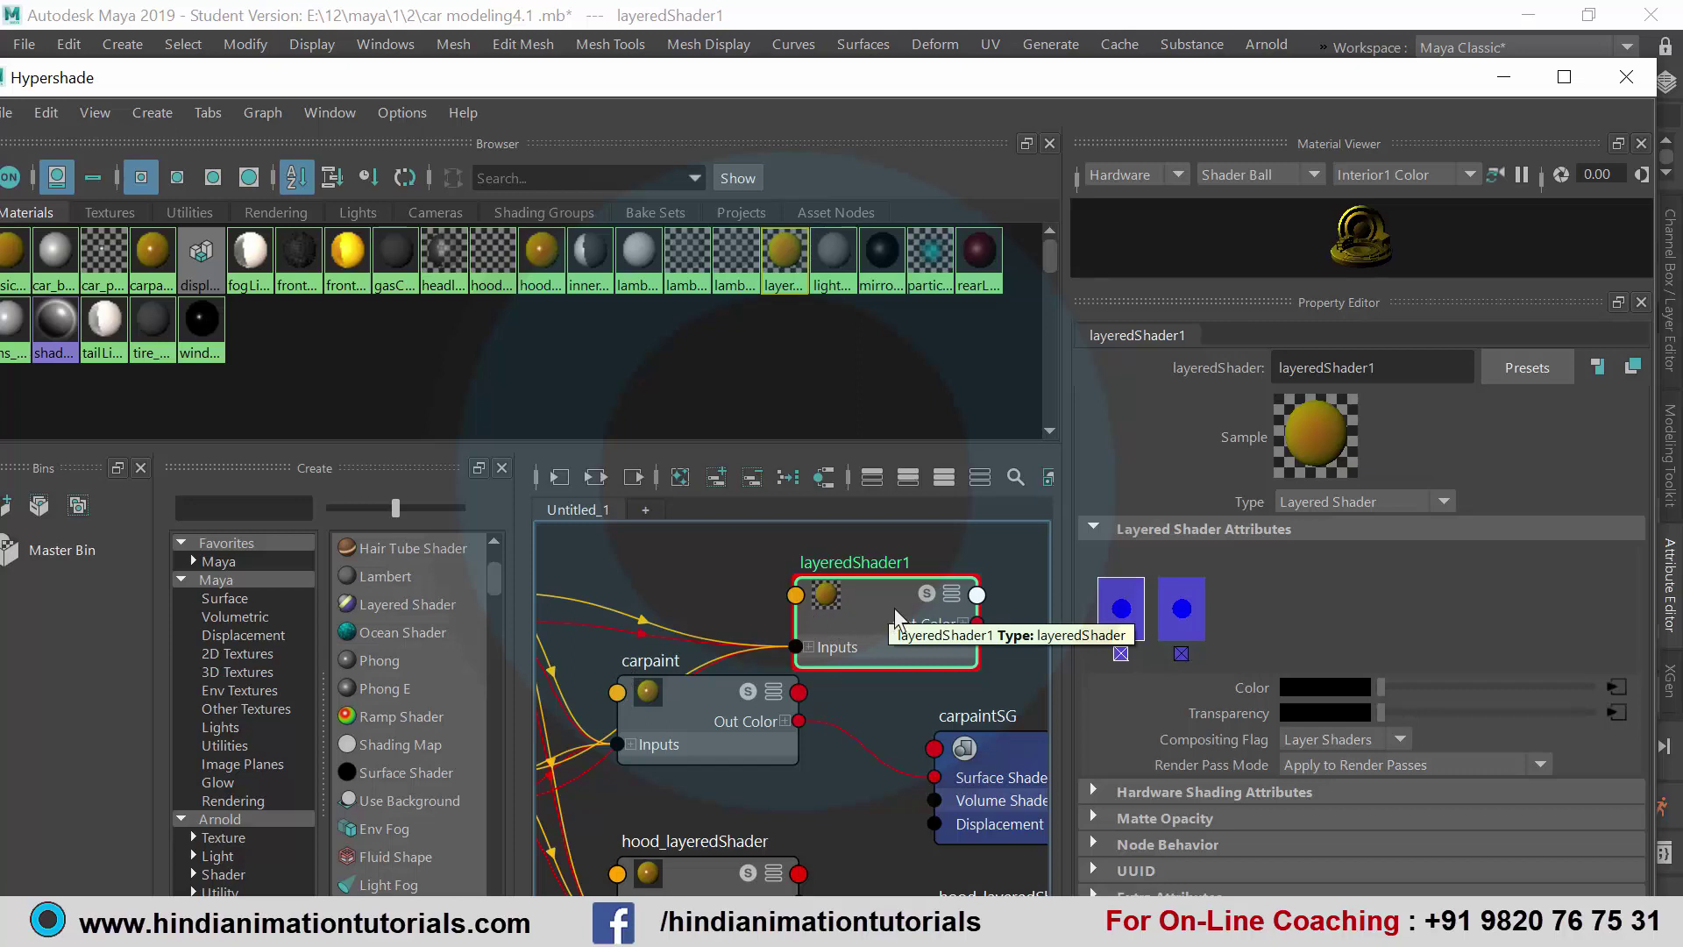
# Step: Rename layeredShader1 to side_car in the Property Editor
pyautogui.doubleClick(1394, 365)
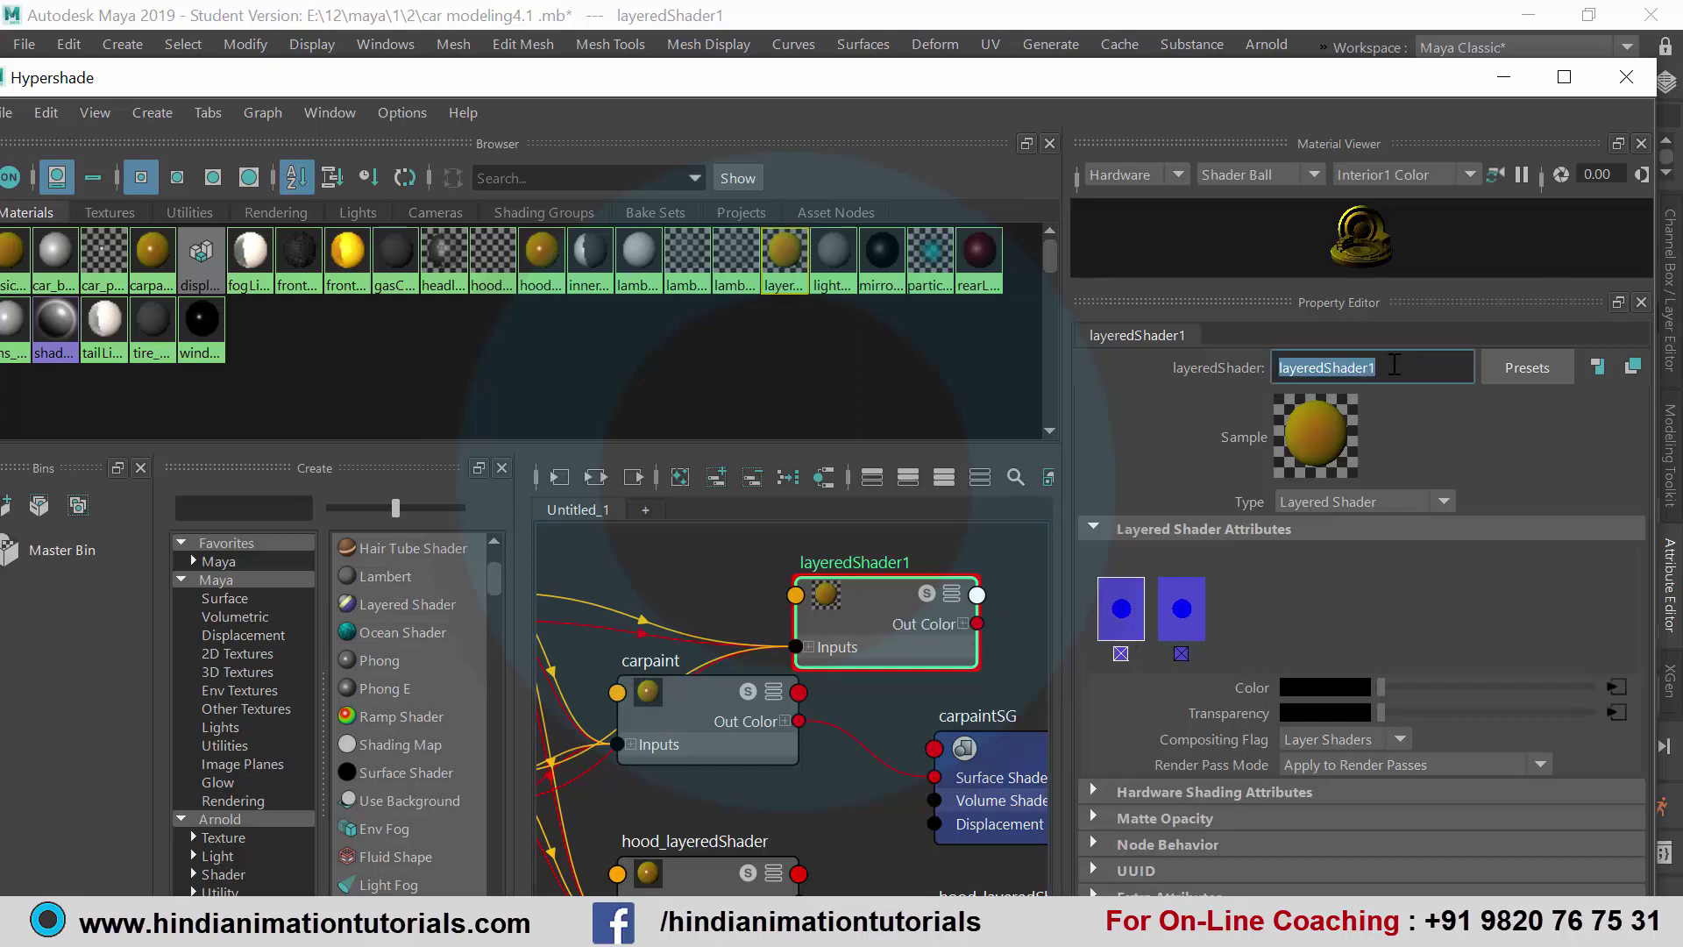
pyautogui.press('BackSpace')
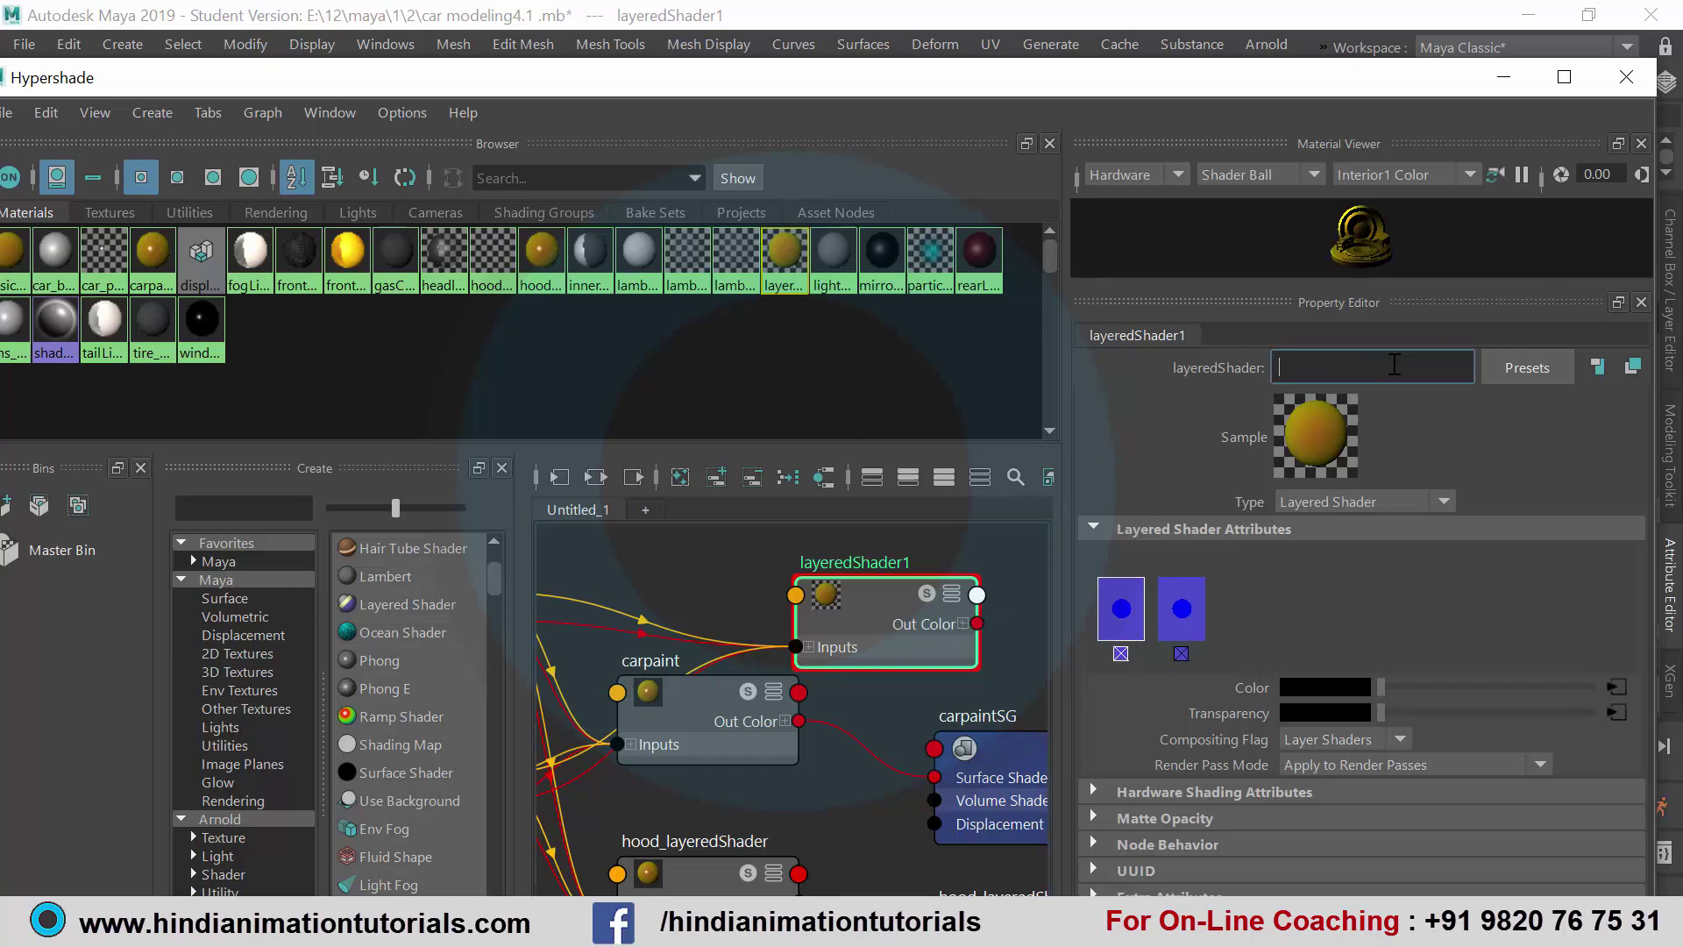
pyautogui.write('si')
pyautogui.write('de c')
pyautogui.write('ar')
pyautogui.press('Return')
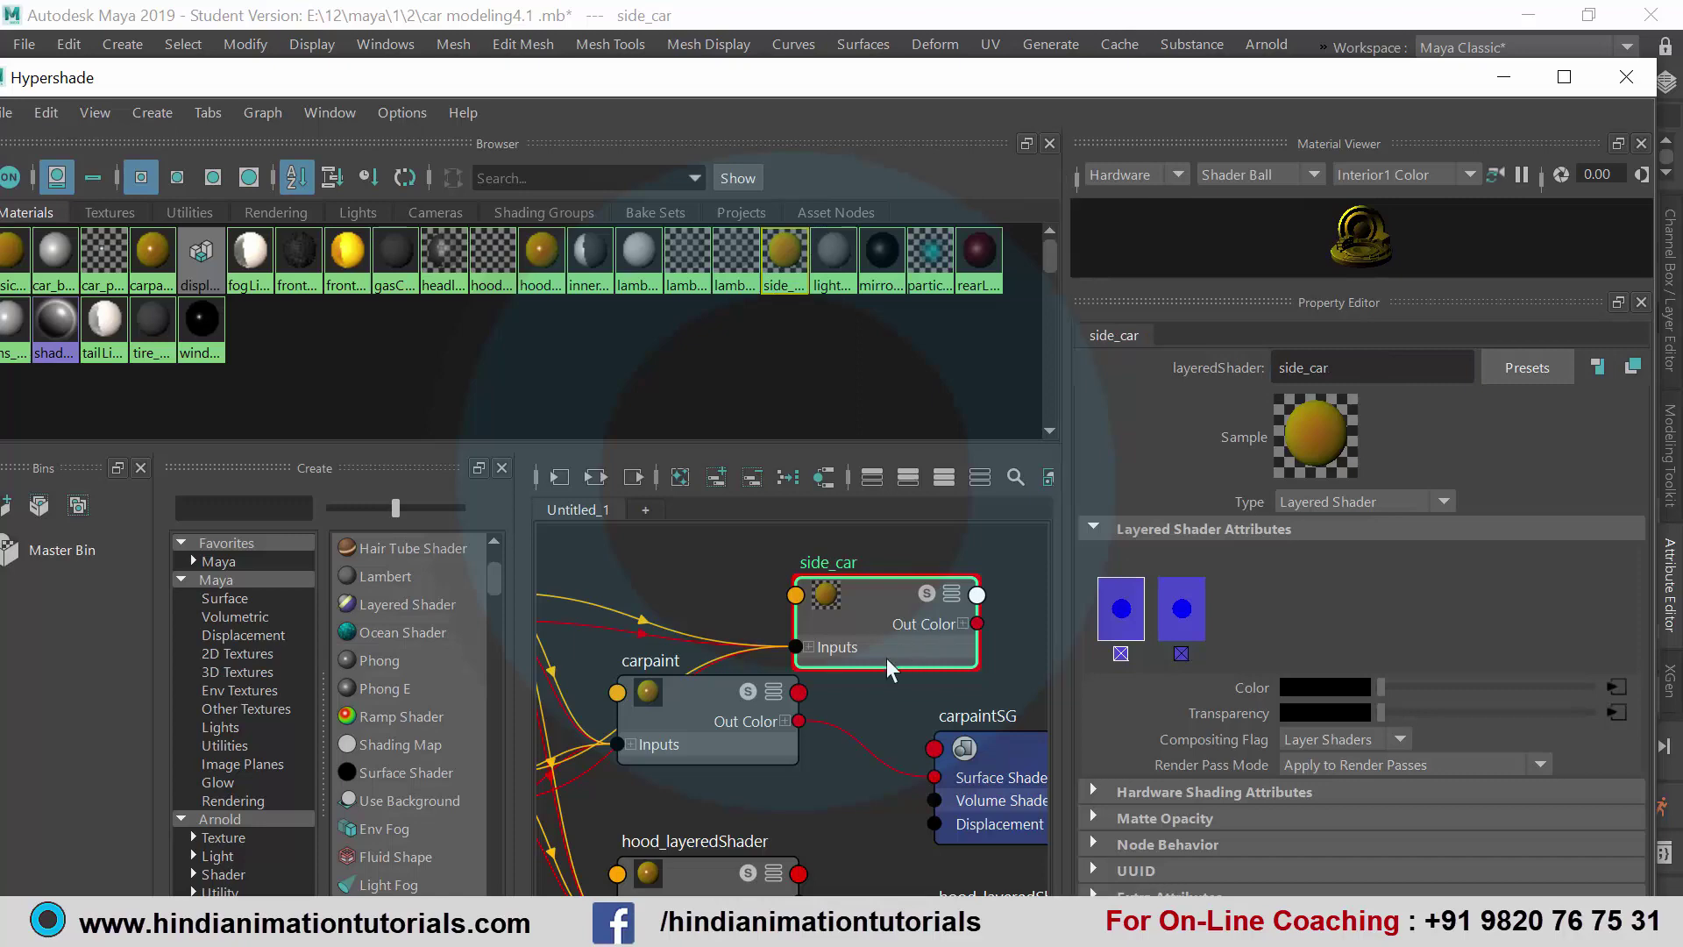
pyautogui.scroll(-3, 886, 657)
pyautogui.scroll(3, 887, 651)
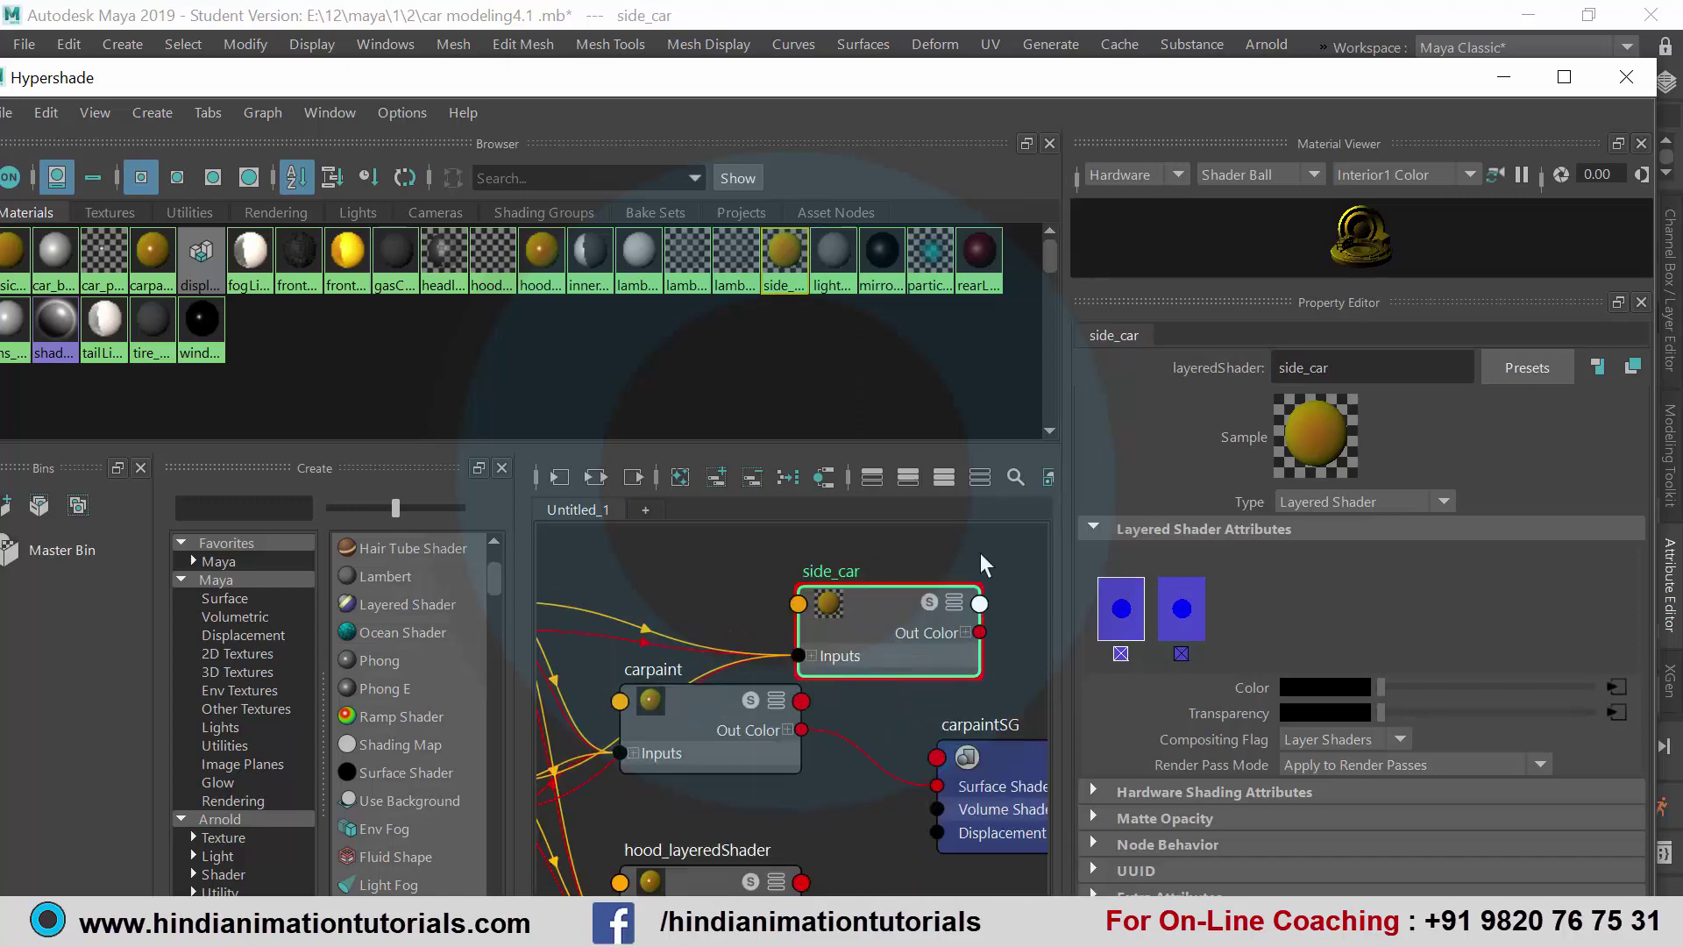
# Step: Select the front panel, door, lower sill and rear side panel in the viewport
pyautogui.click(1504, 79)
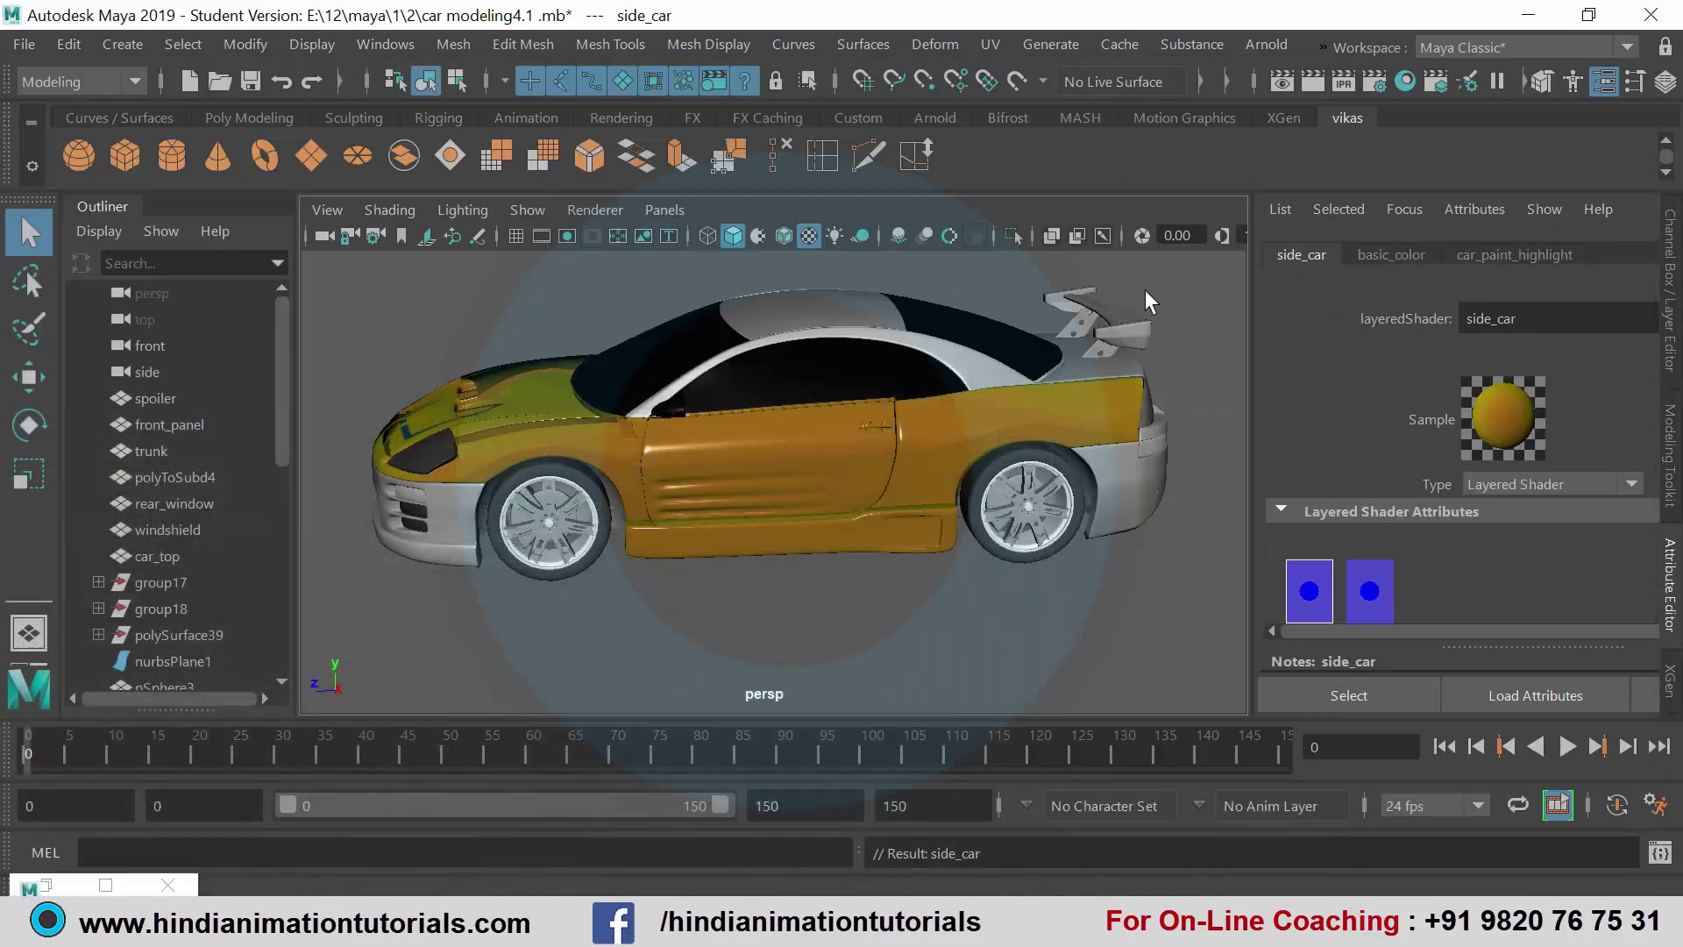
pyautogui.click(603, 439)
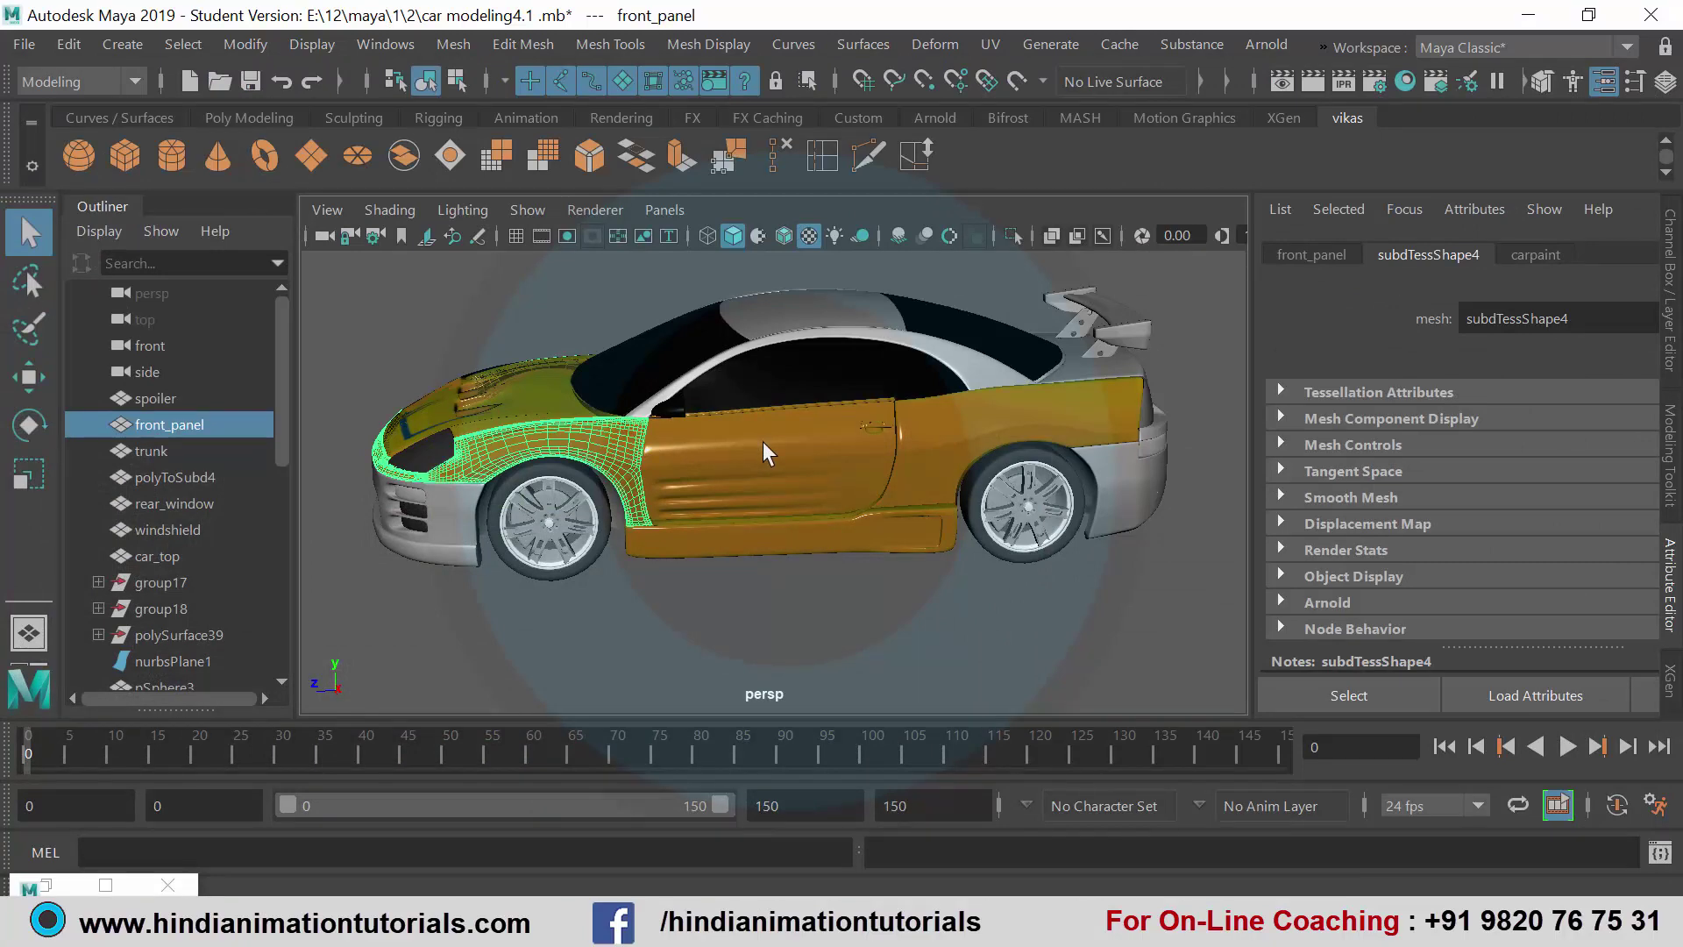
pyautogui.click(763, 451)
pyautogui.keyDown('shift'); pyautogui.click(790, 535); pyautogui.keyUp('shift')
pyautogui.keyDown('shift'); pyautogui.click(935, 451); pyautogui.keyUp('shift')
pyautogui.scroll(5, 912, 465)
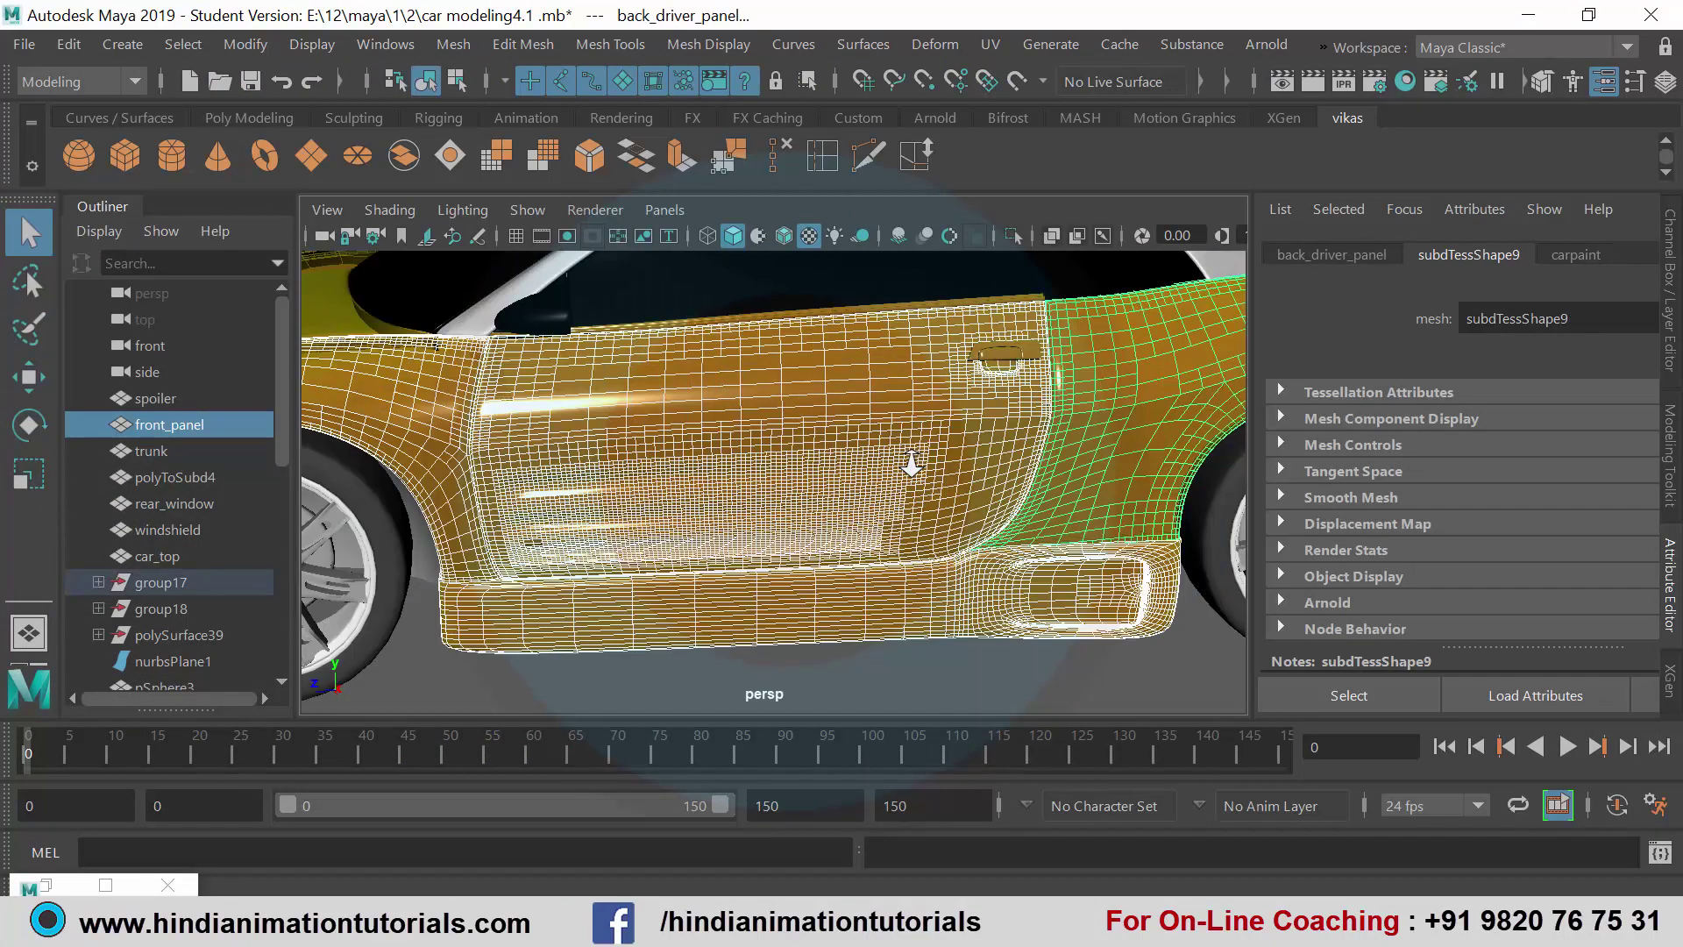
pyautogui.scroll(3, 912, 465)
# Step: Add the door handle and top trim strip, then bring up side_car's material actions
pyautogui.click(1091, 309)
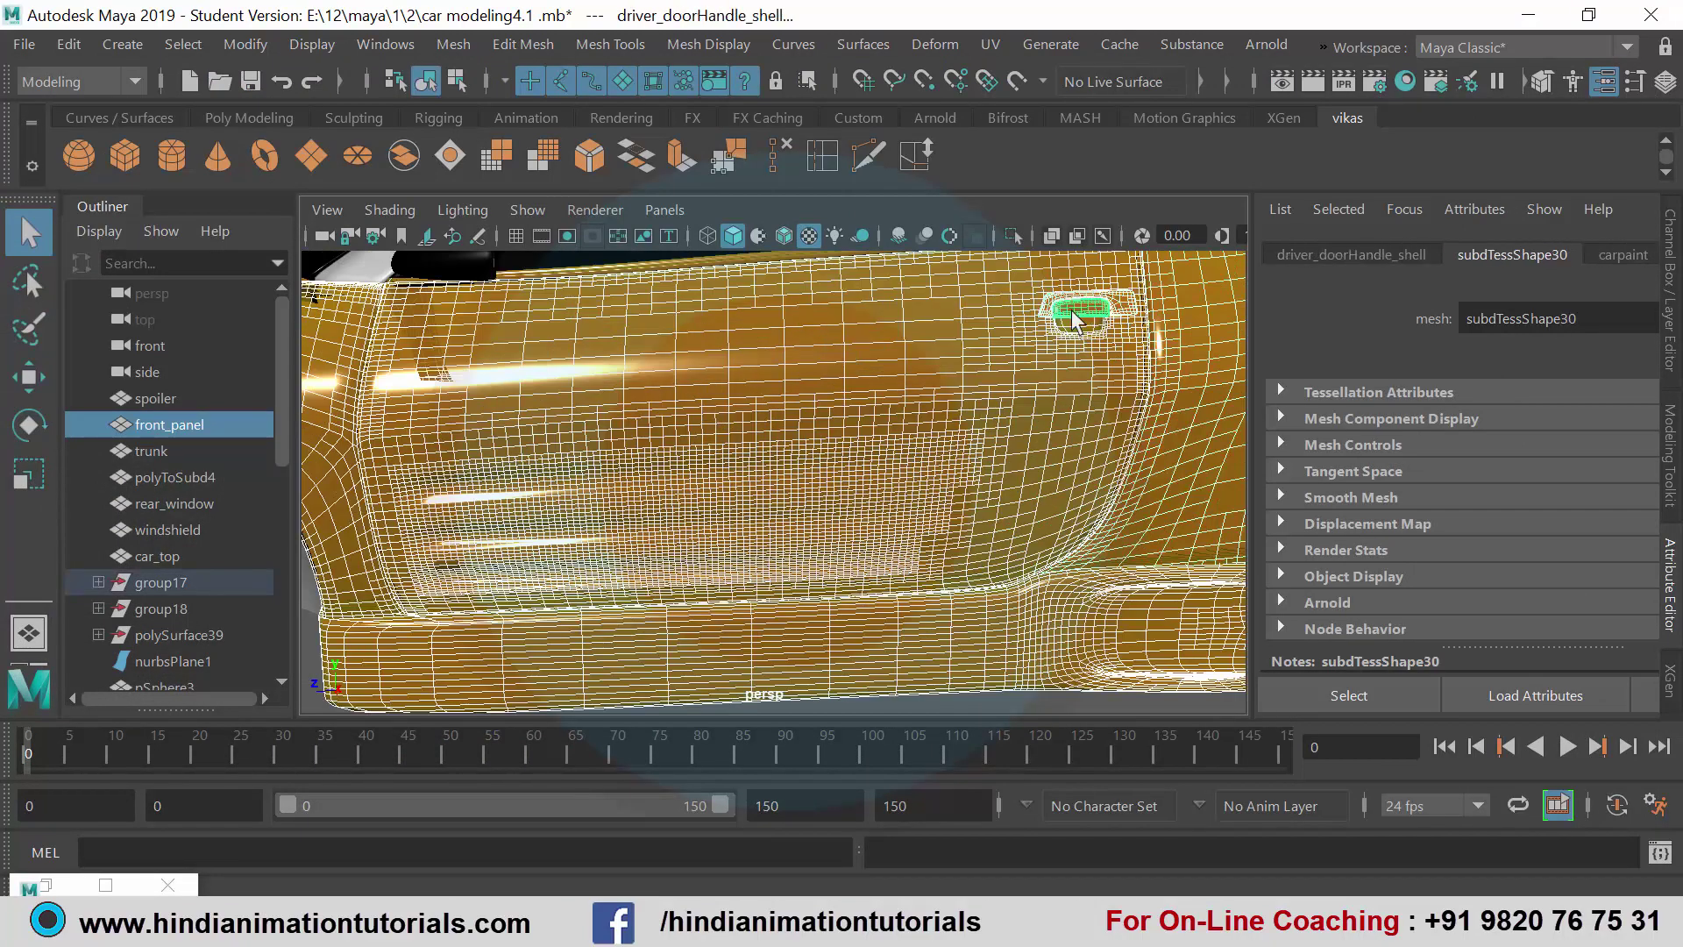
pyautogui.scroll(-5, 1034, 359)
pyautogui.click(874, 343)
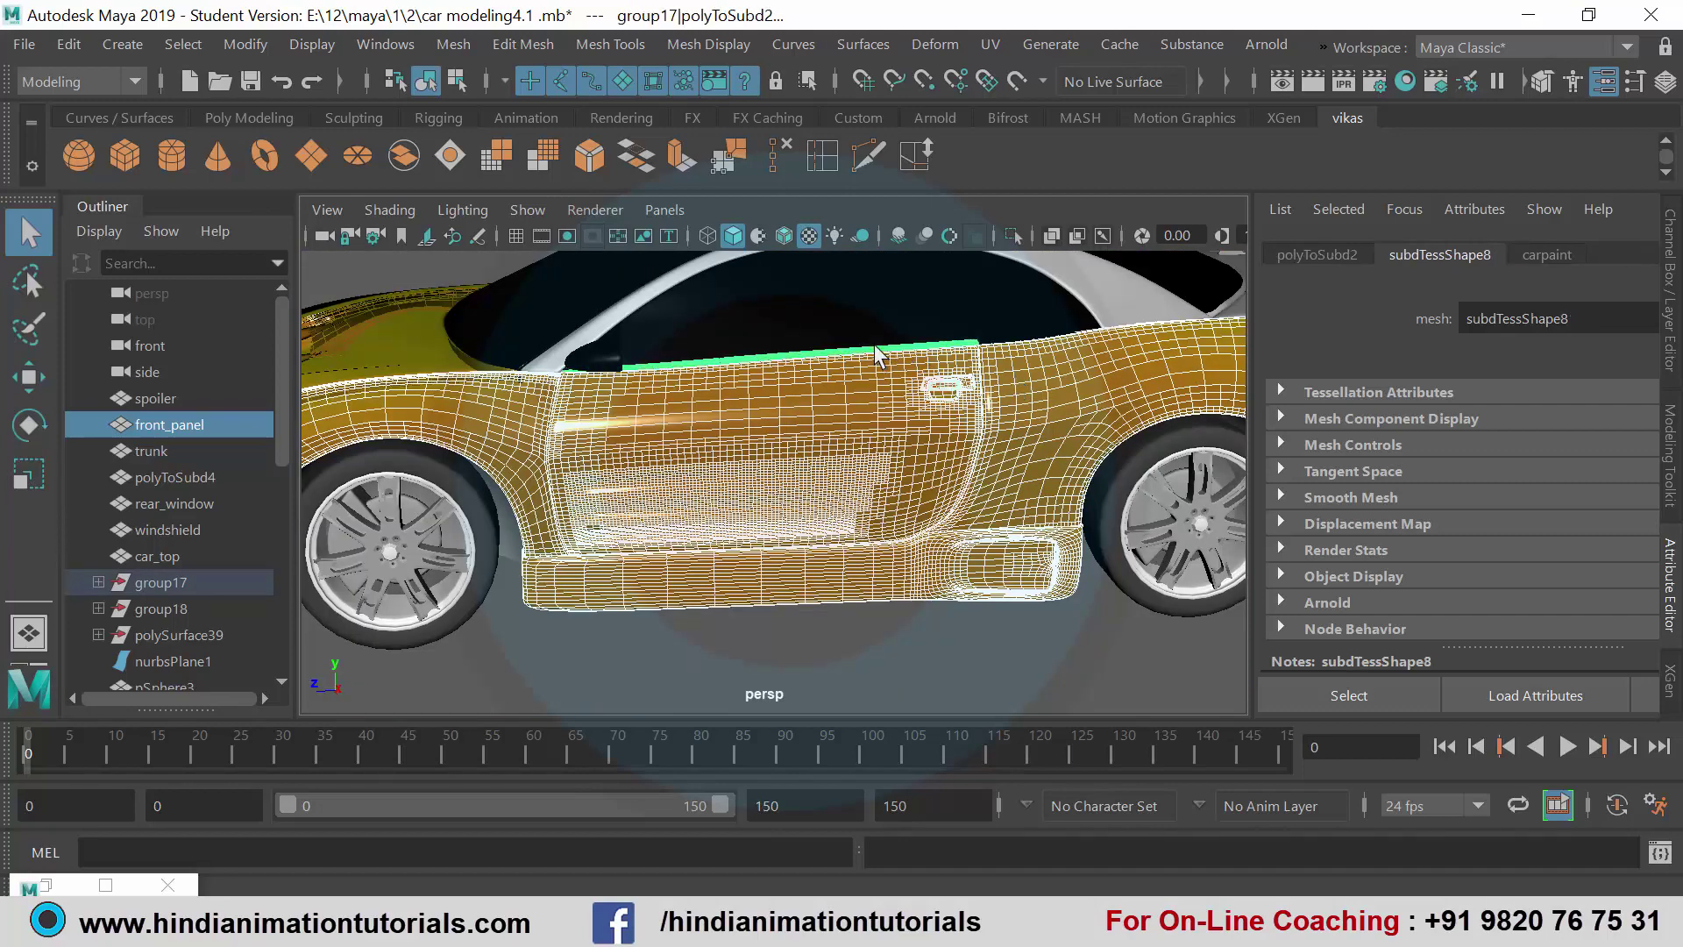
pyautogui.scroll(-3, 938, 470)
pyautogui.scroll(-2, 938, 470)
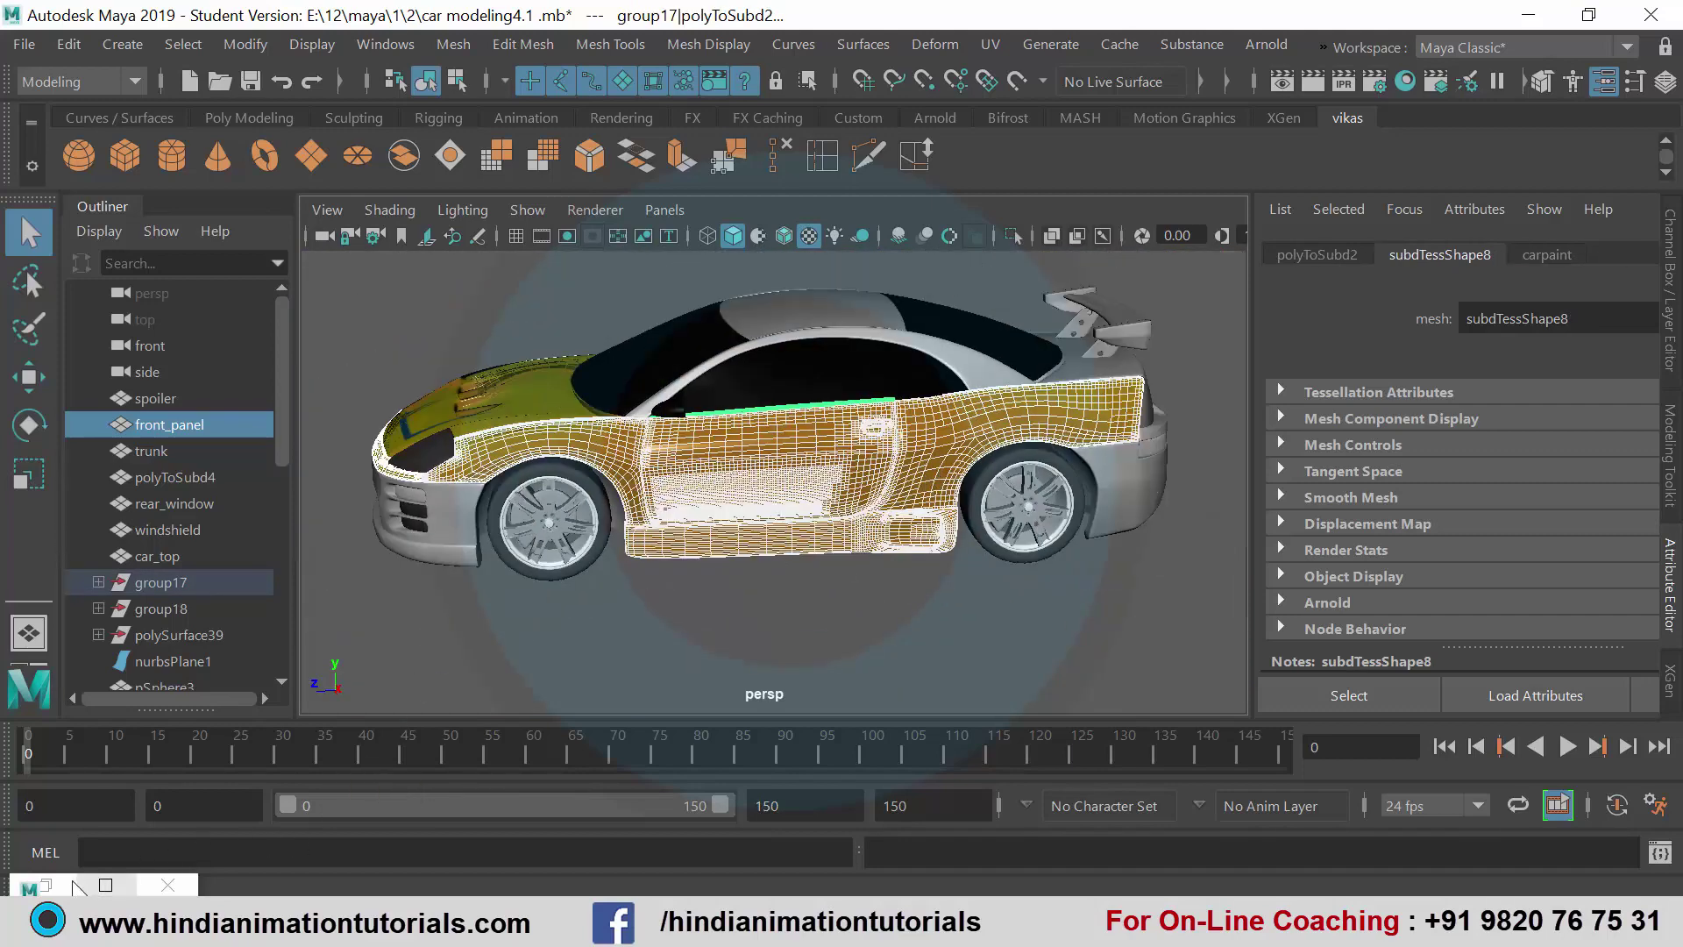
pyautogui.click(46, 884)
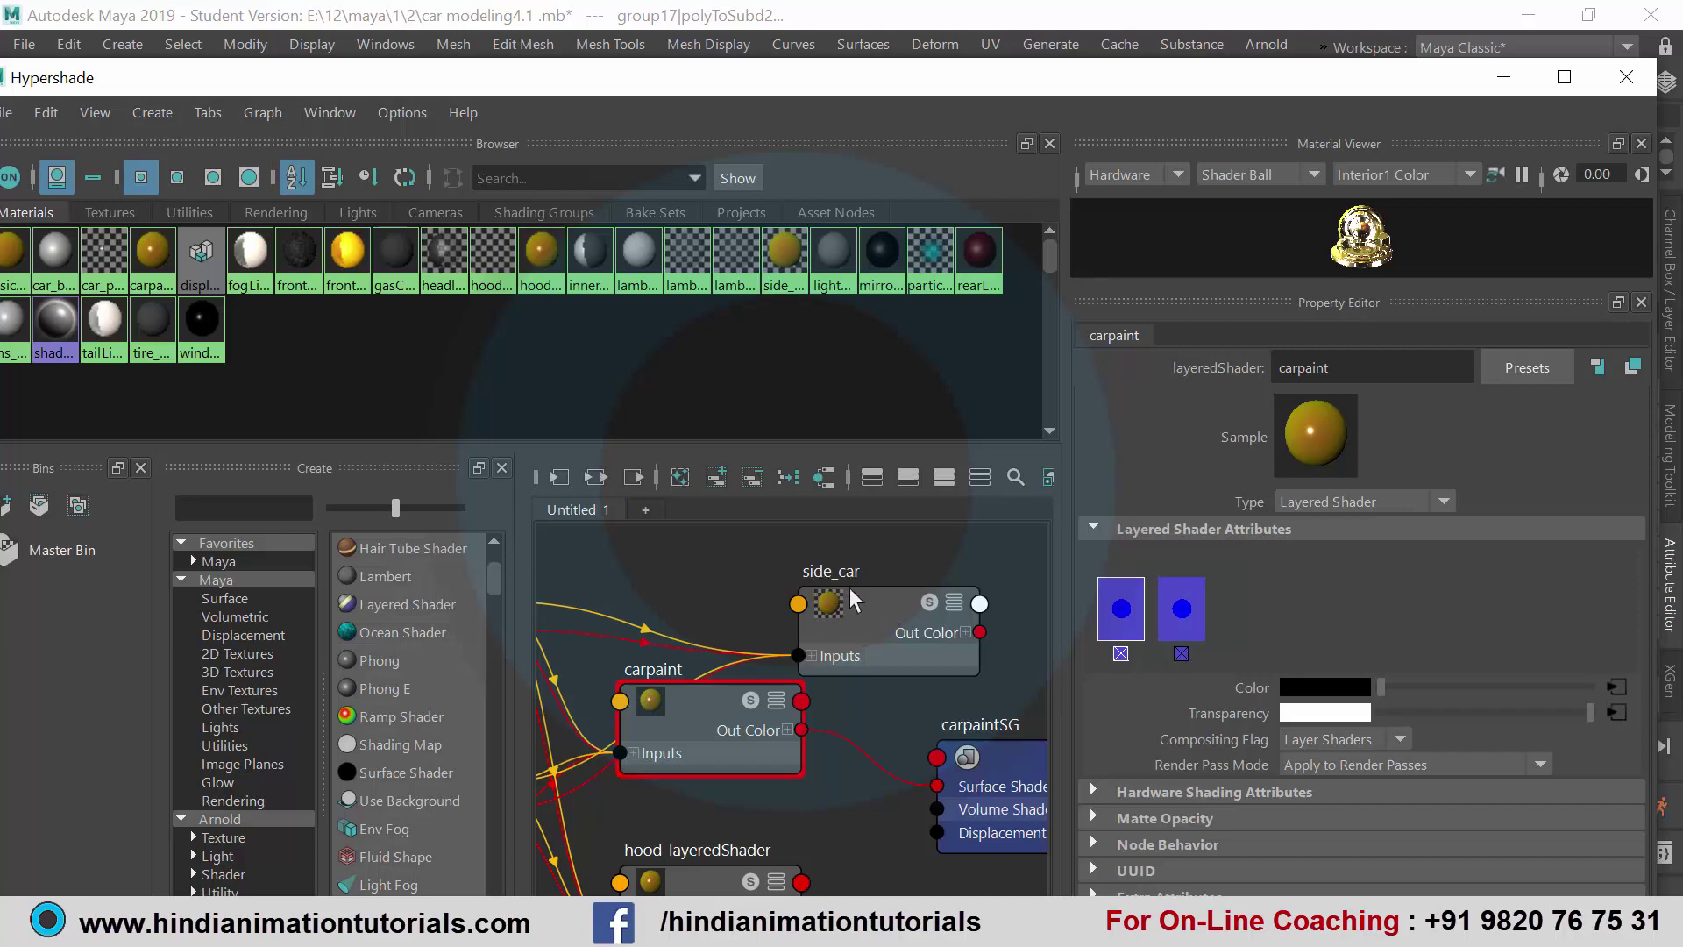
pyautogui.moveTo(860, 613)
pyautogui.mouseDown(button='right')
pyautogui.moveTo(770, 409)
pyautogui.moveTo(875, 411)
pyautogui.mouseUp(button='right')
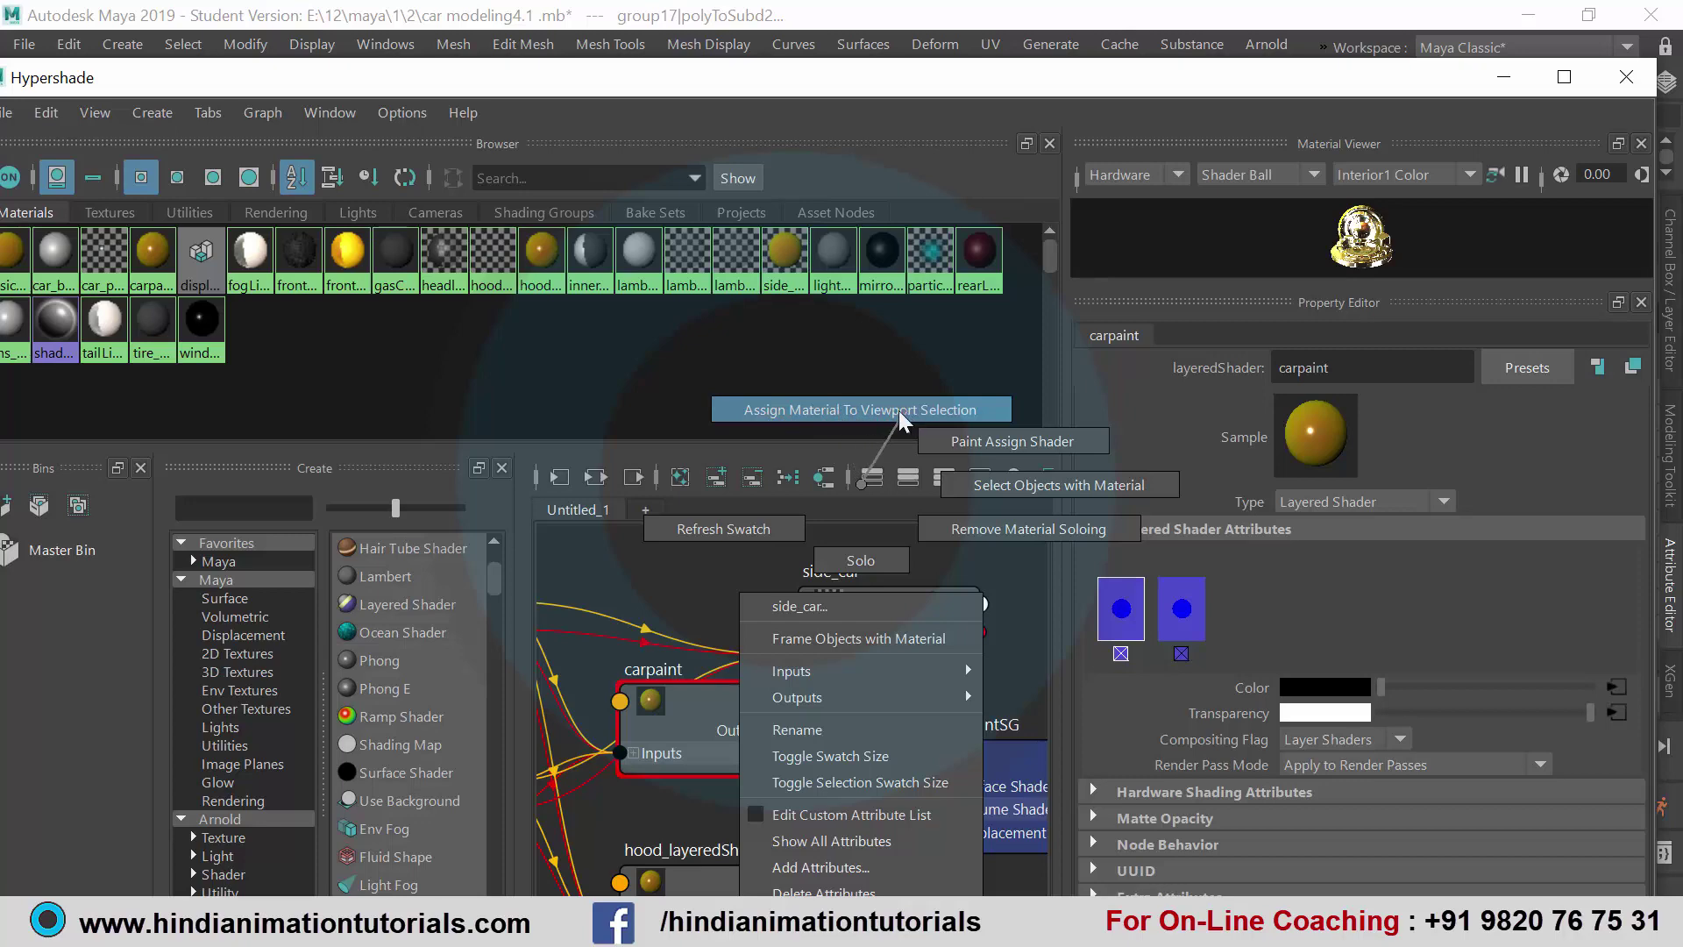
# Step: Assign side_car to the selected side panels
pyautogui.moveTo(874, 411); pyautogui.dragTo(849, 407, button='right')
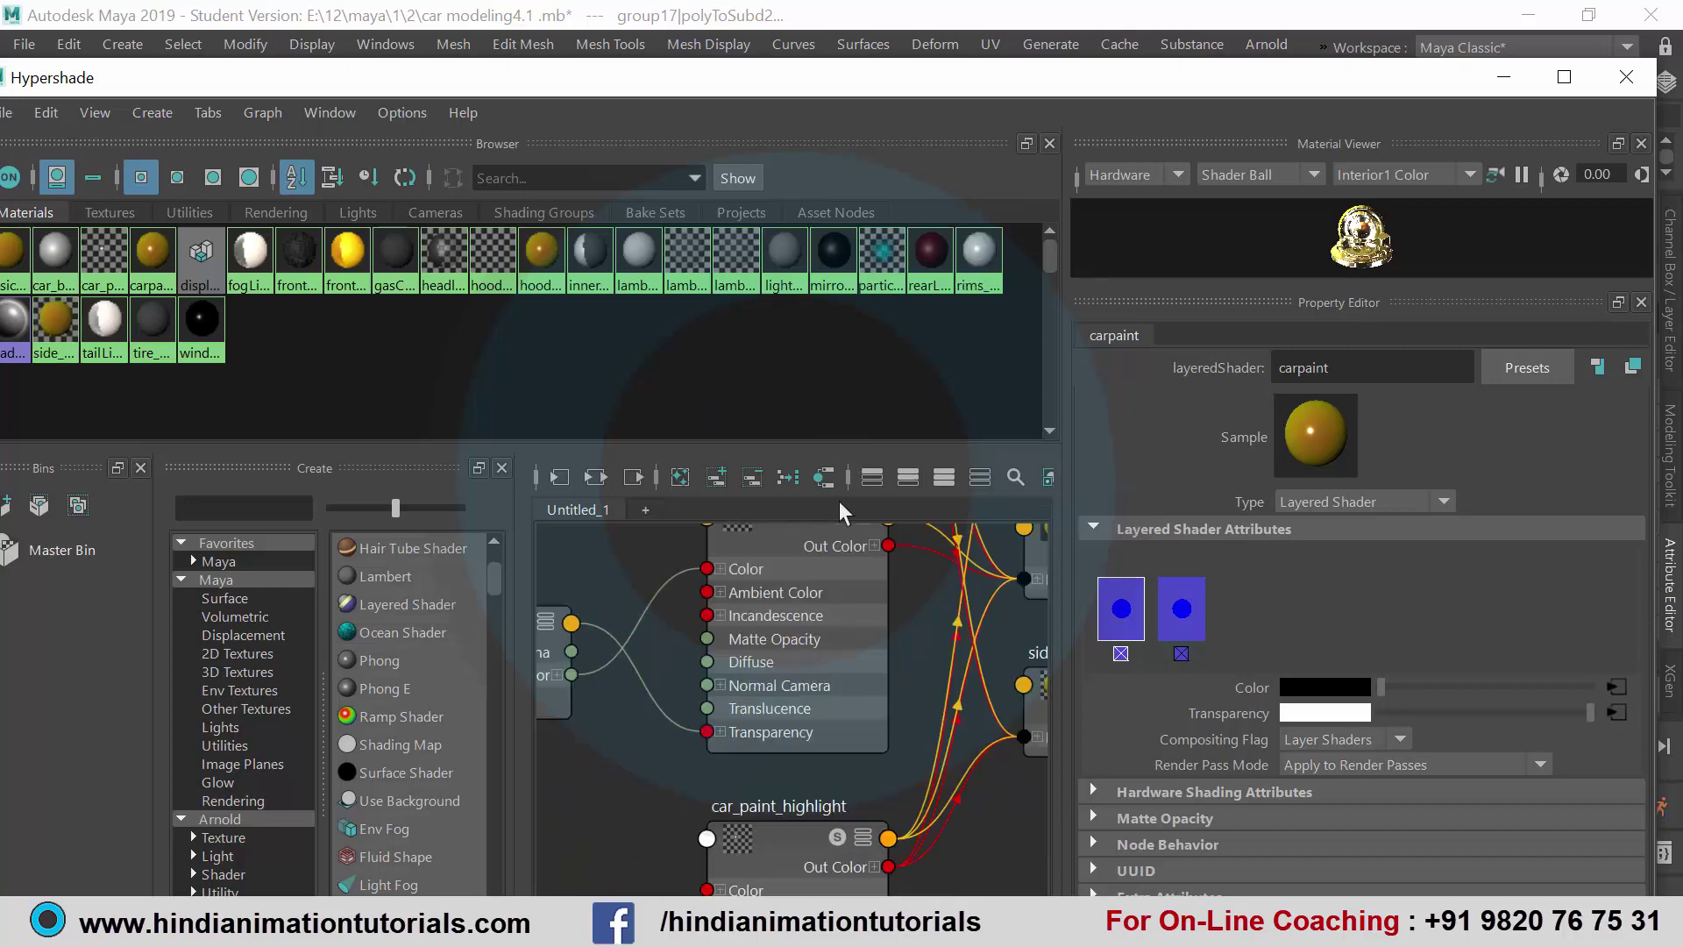
pyautogui.scroll(-5, 839, 654)
pyautogui.scroll(-2, 839, 654)
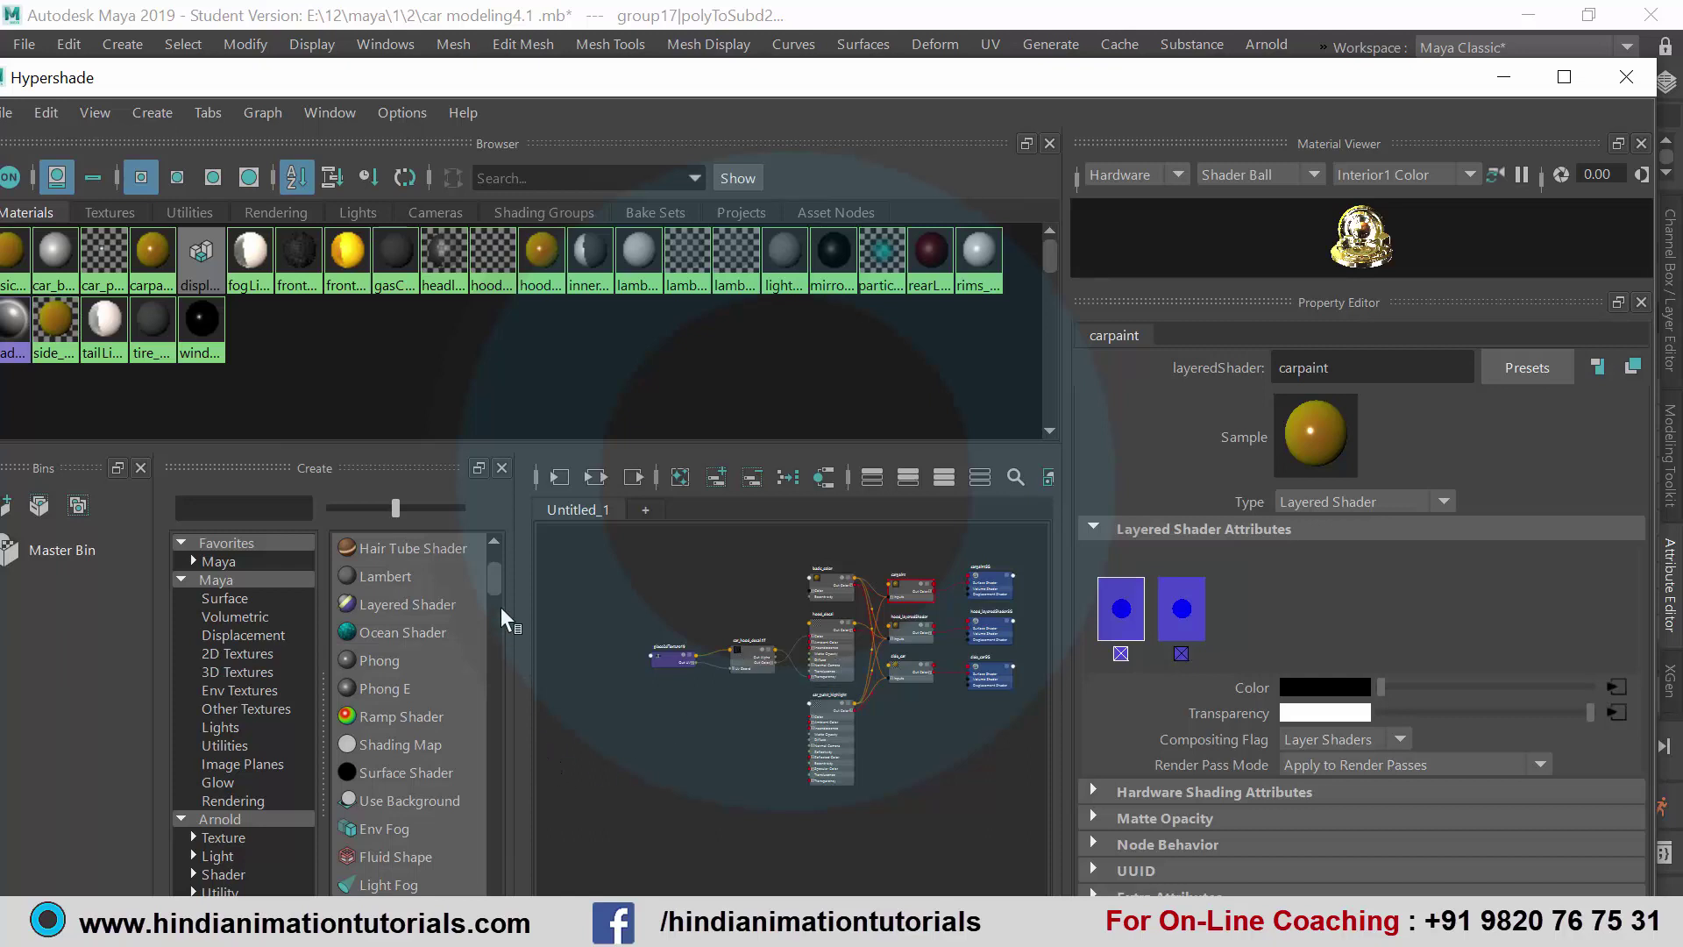
pyautogui.scroll(3, 500, 573)
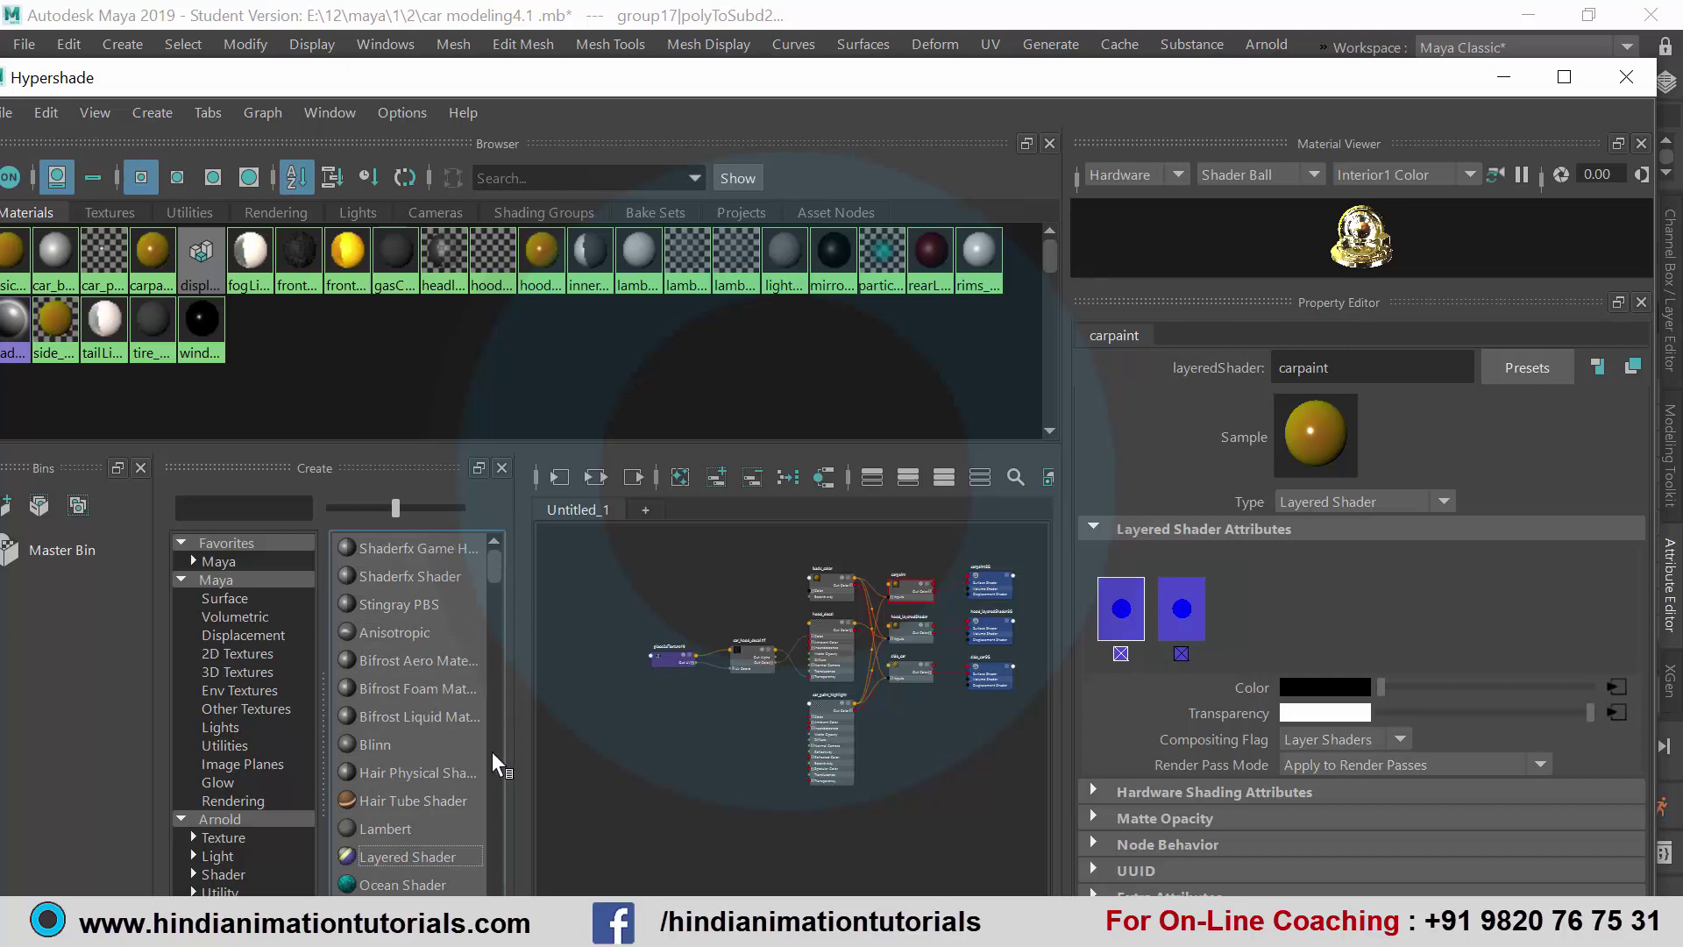
# Step: Create a Lambert material, lambert6, and place its nodes below car_paint_highlight
pyautogui.click(396, 829)
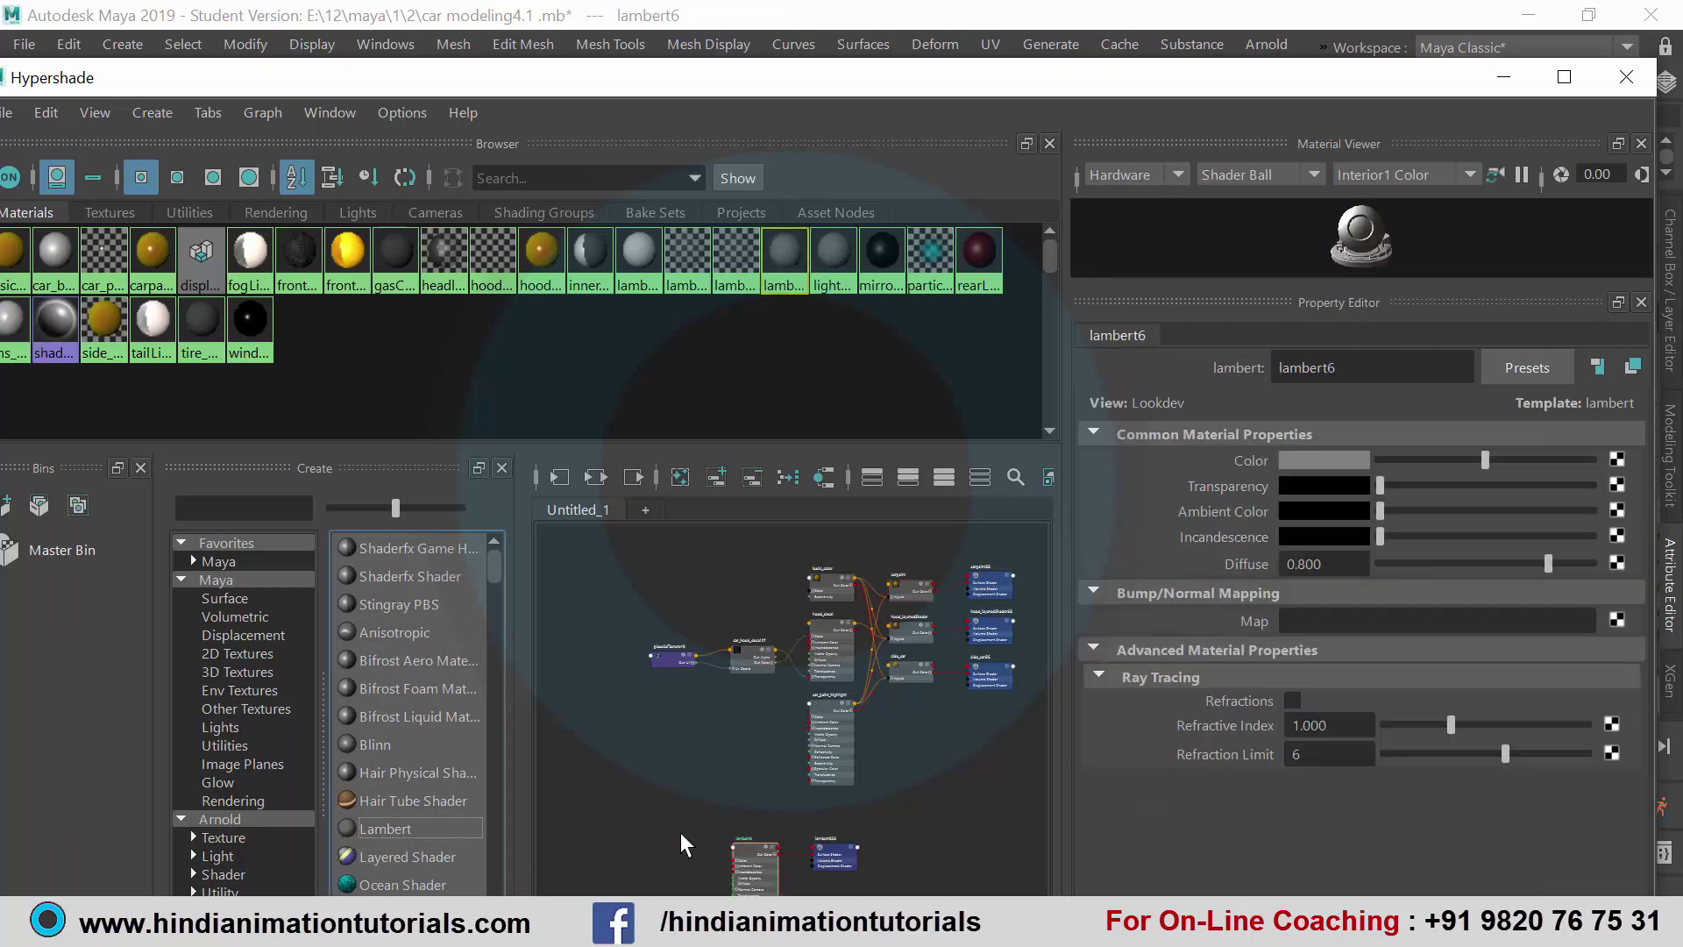
pyautogui.moveTo(747, 845); pyautogui.dragTo(760, 781)
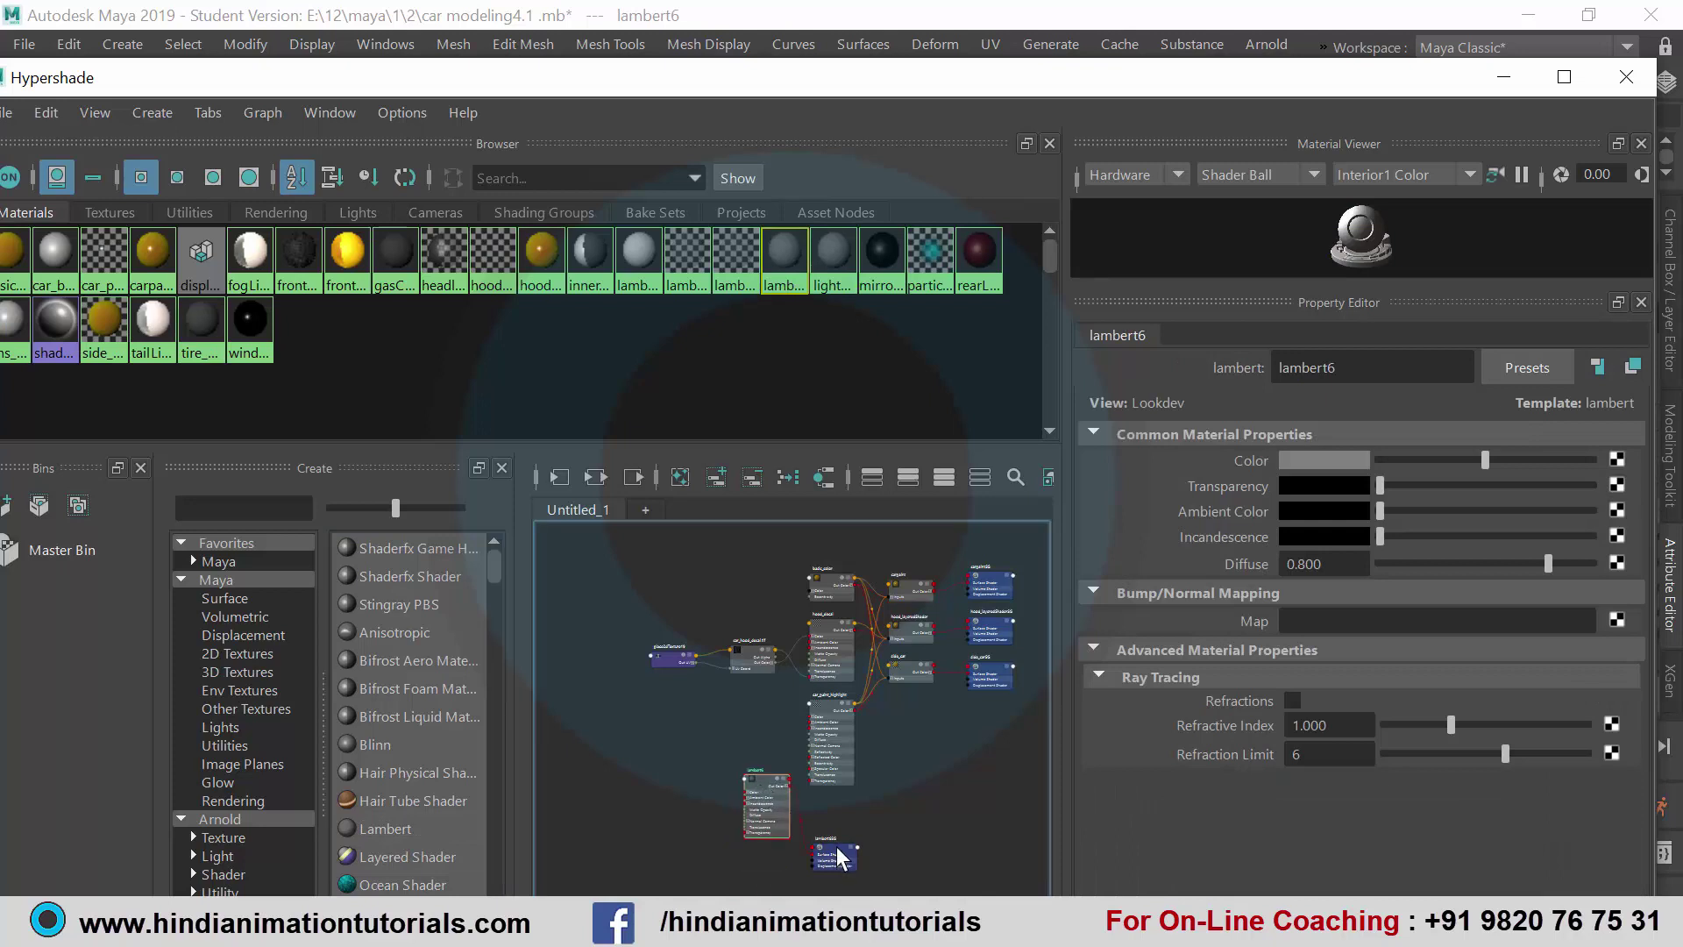
pyautogui.moveTo(833, 854); pyautogui.dragTo(911, 806)
pyautogui.moveTo(755, 780); pyautogui.dragTo(887, 717)
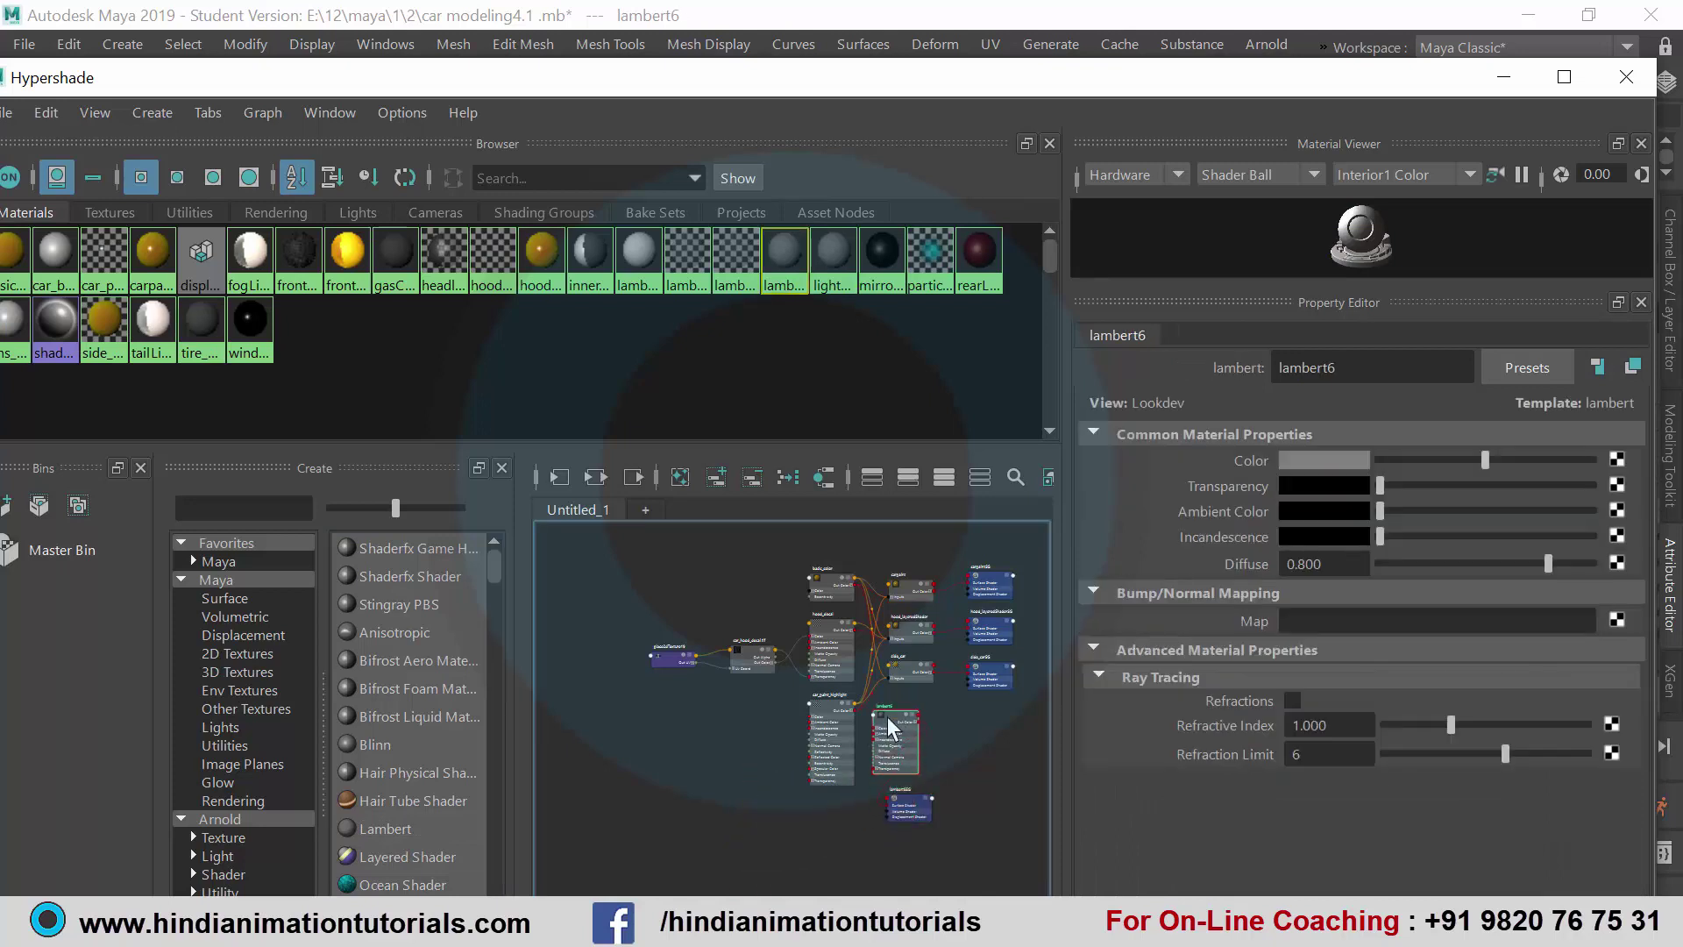
pyautogui.moveTo(897, 789); pyautogui.dragTo(954, 813)
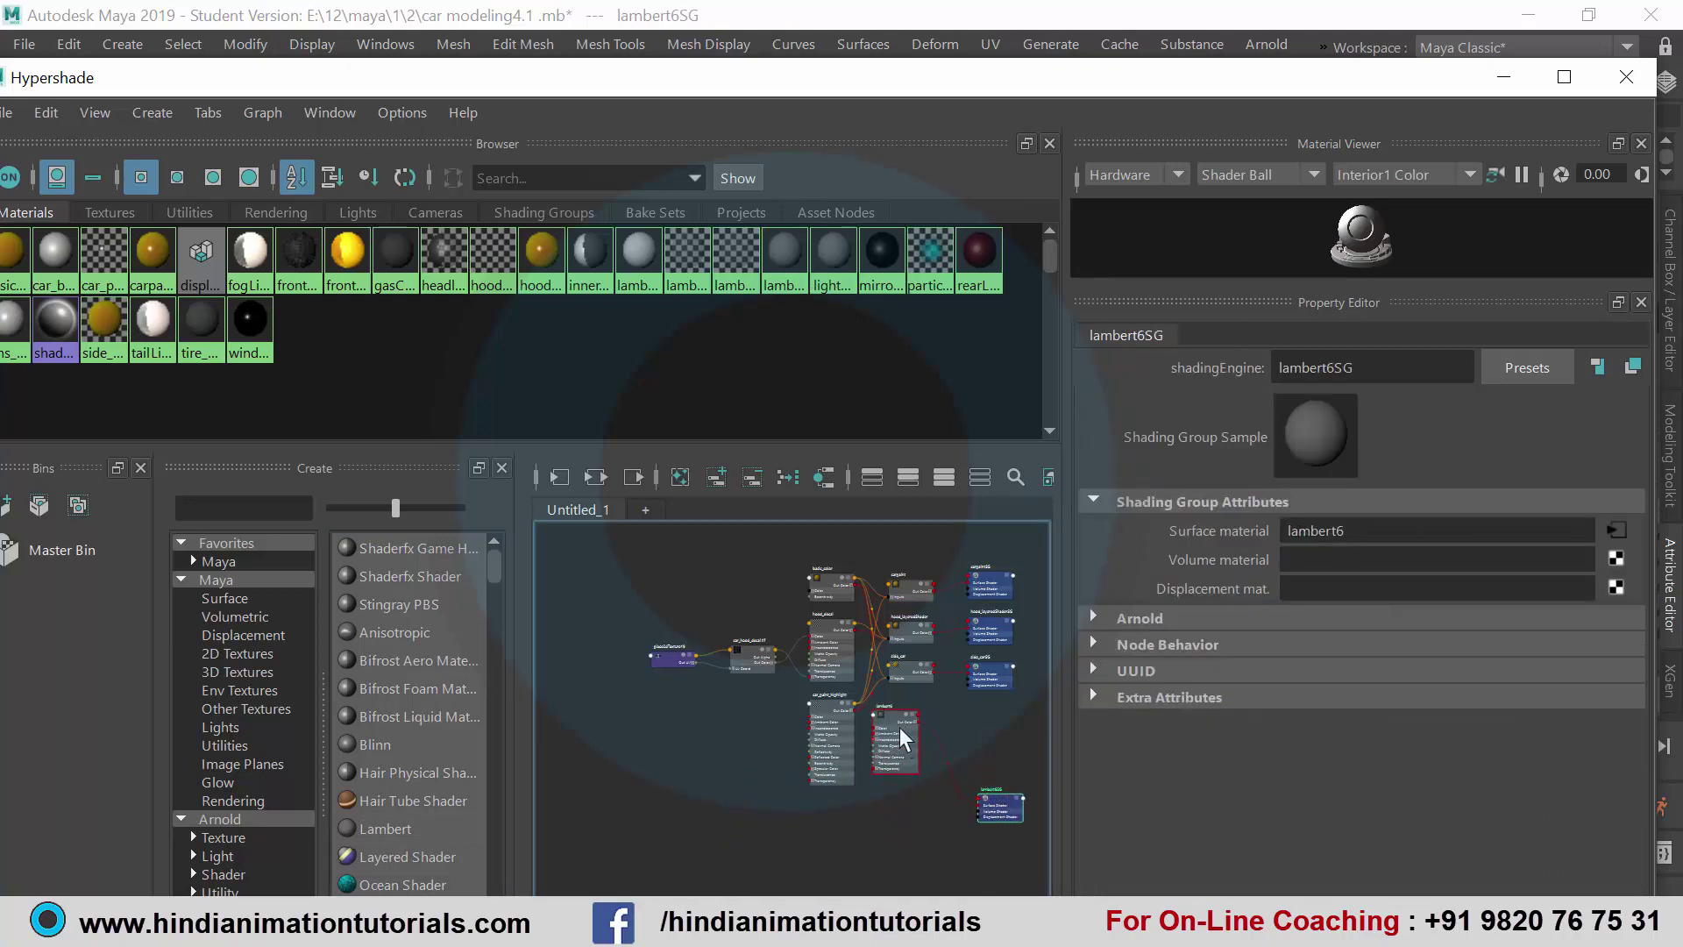
pyautogui.moveTo(899, 728); pyautogui.dragTo(905, 739)
# Step: Zoom the graph to frame the whole shading network including lambert6
pyautogui.scroll(2, 876, 728)
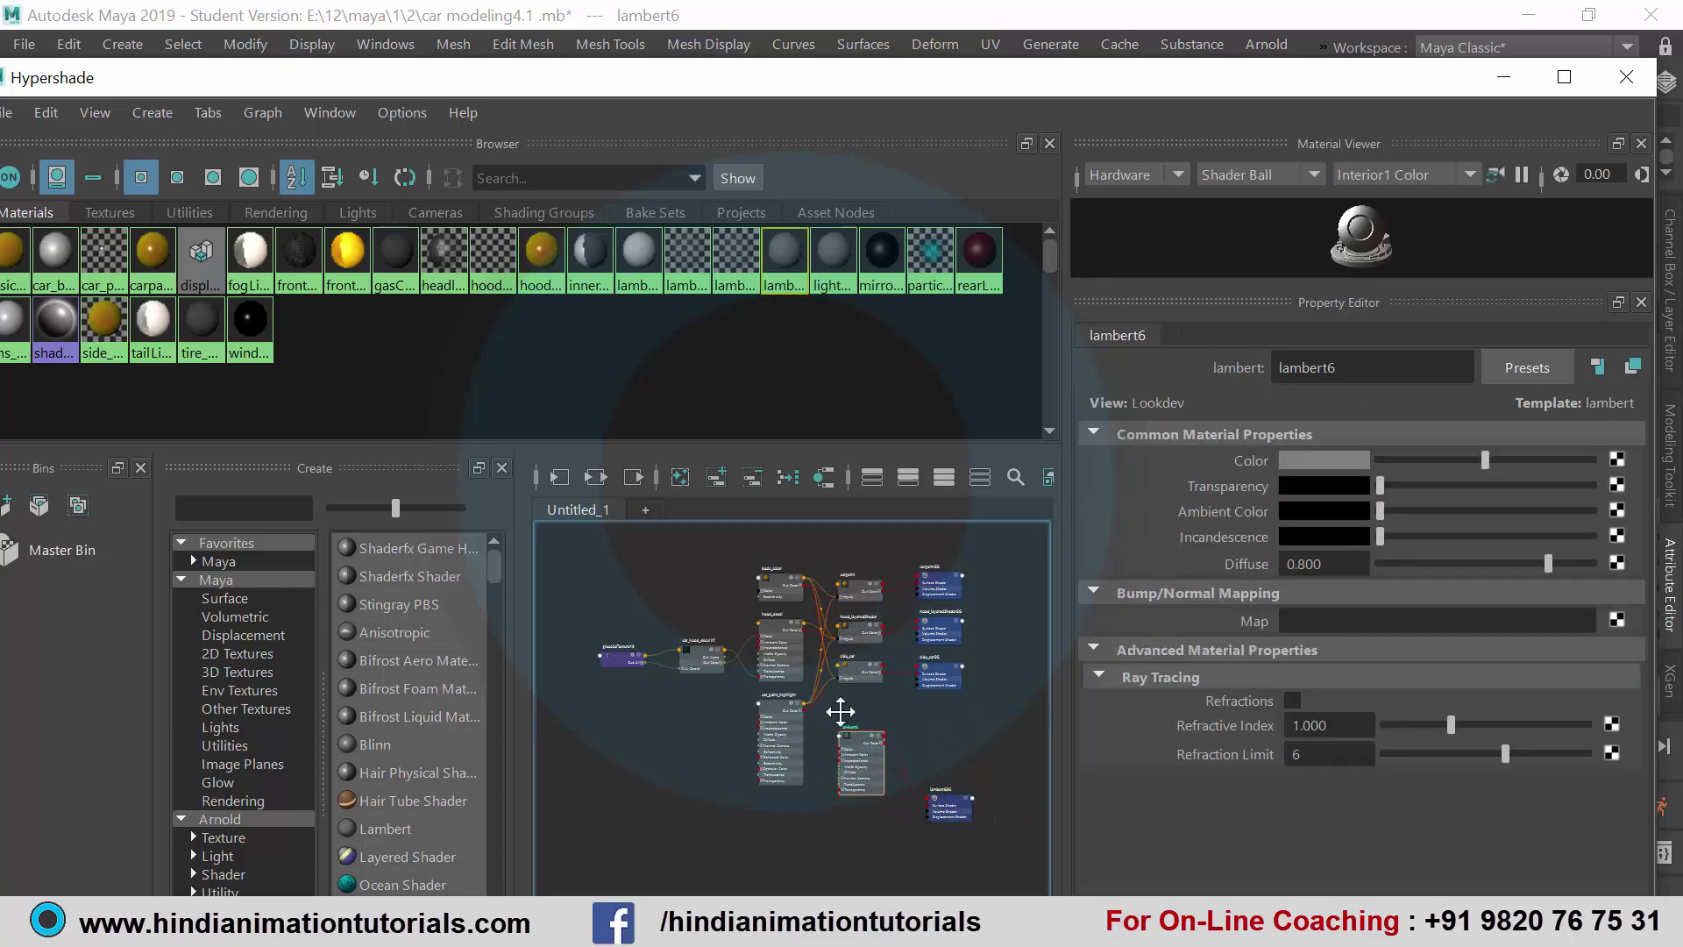
pyautogui.scroll(2, 815, 715)
pyautogui.scroll(2, 818, 728)
pyautogui.scroll(2, 820, 737)
pyautogui.scroll(2, 828, 741)
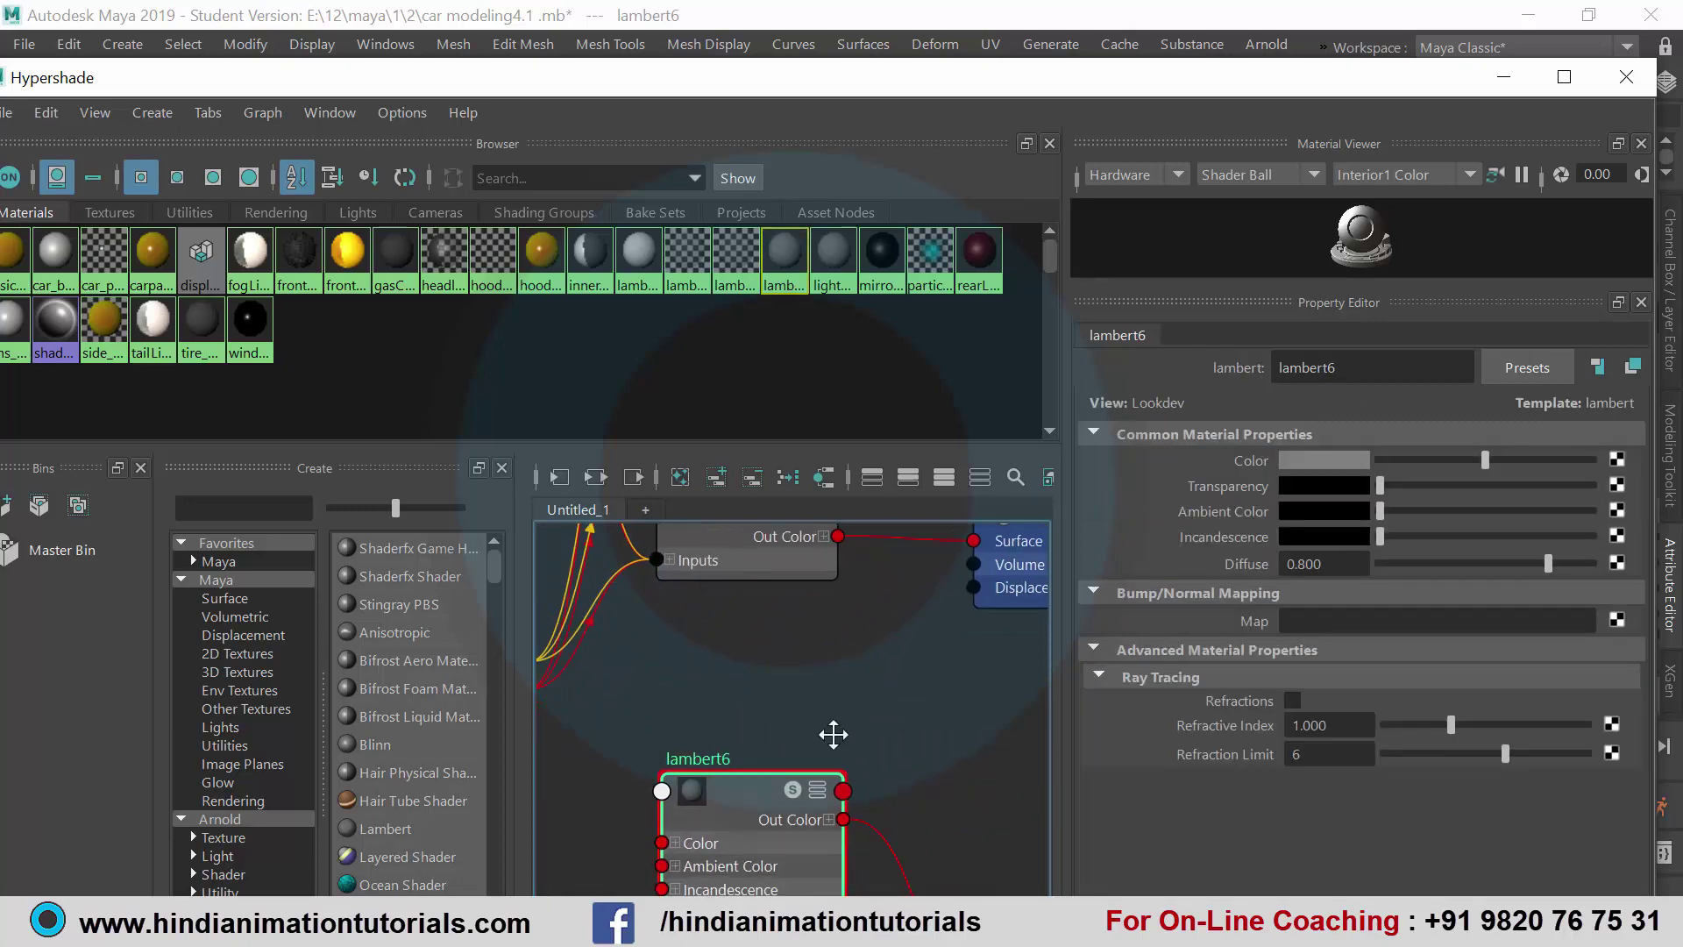
pyautogui.scroll(-3, 832, 736)
pyautogui.scroll(-2, 833, 733)
pyautogui.keyDown('alt'); pyautogui.moveTo(832, 734); pyautogui.dragTo(821, 758, button='middle'); pyautogui.keyUp('alt')
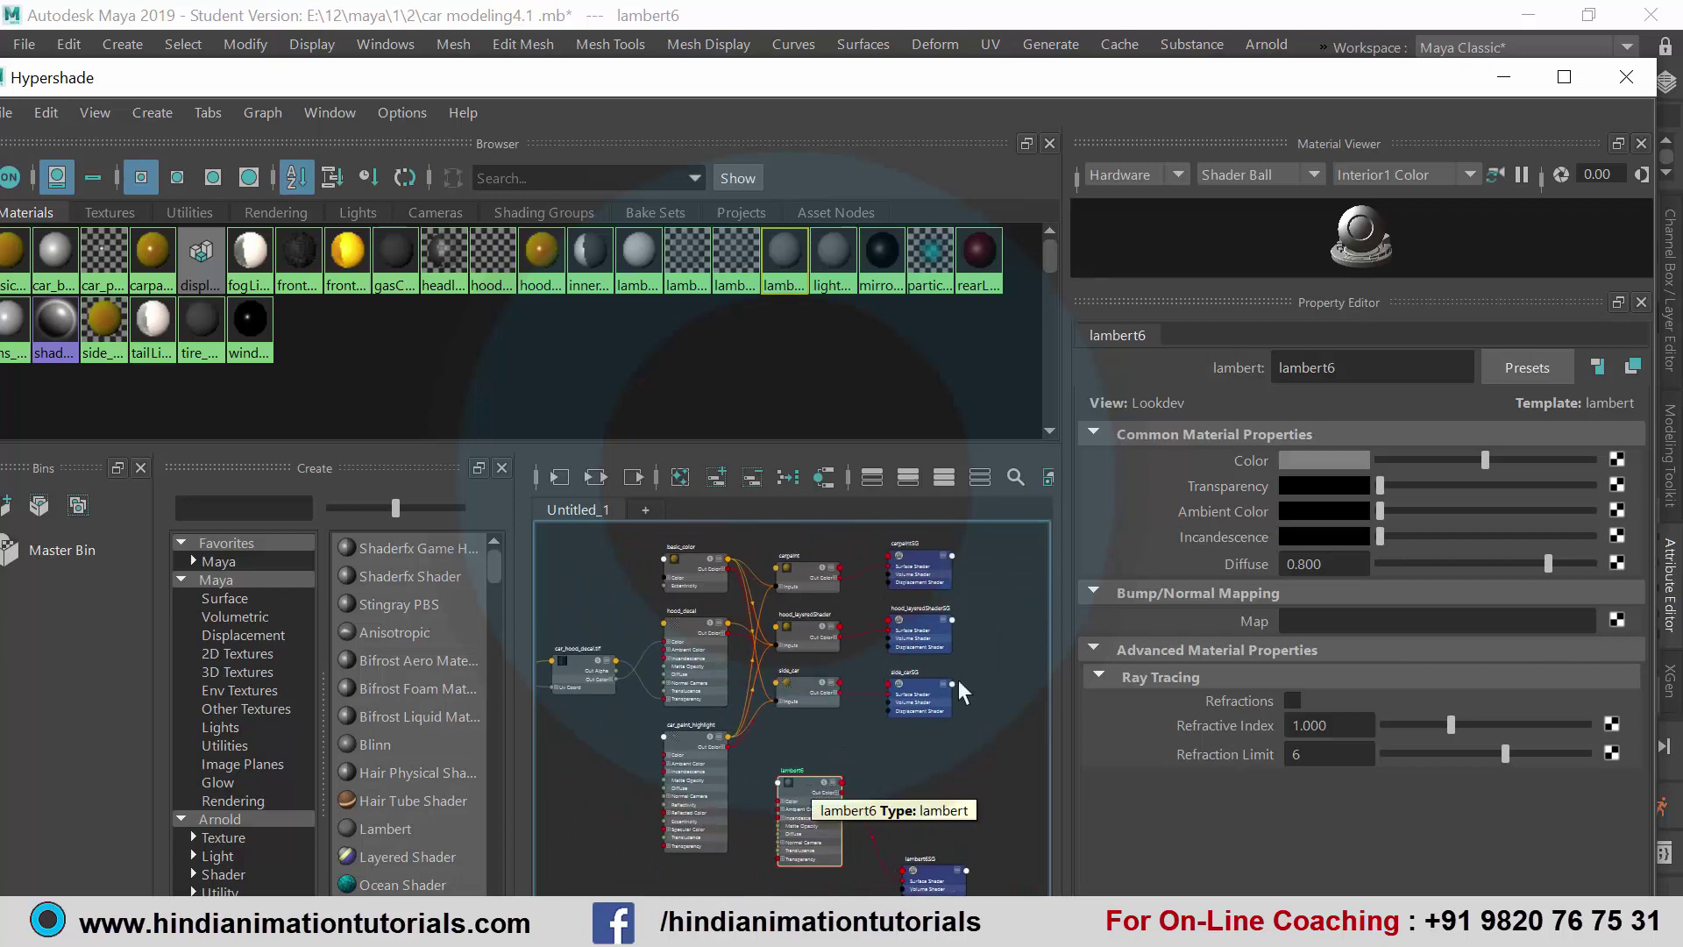
pyautogui.moveTo(1339, 369); pyautogui.dragTo(1239, 384)
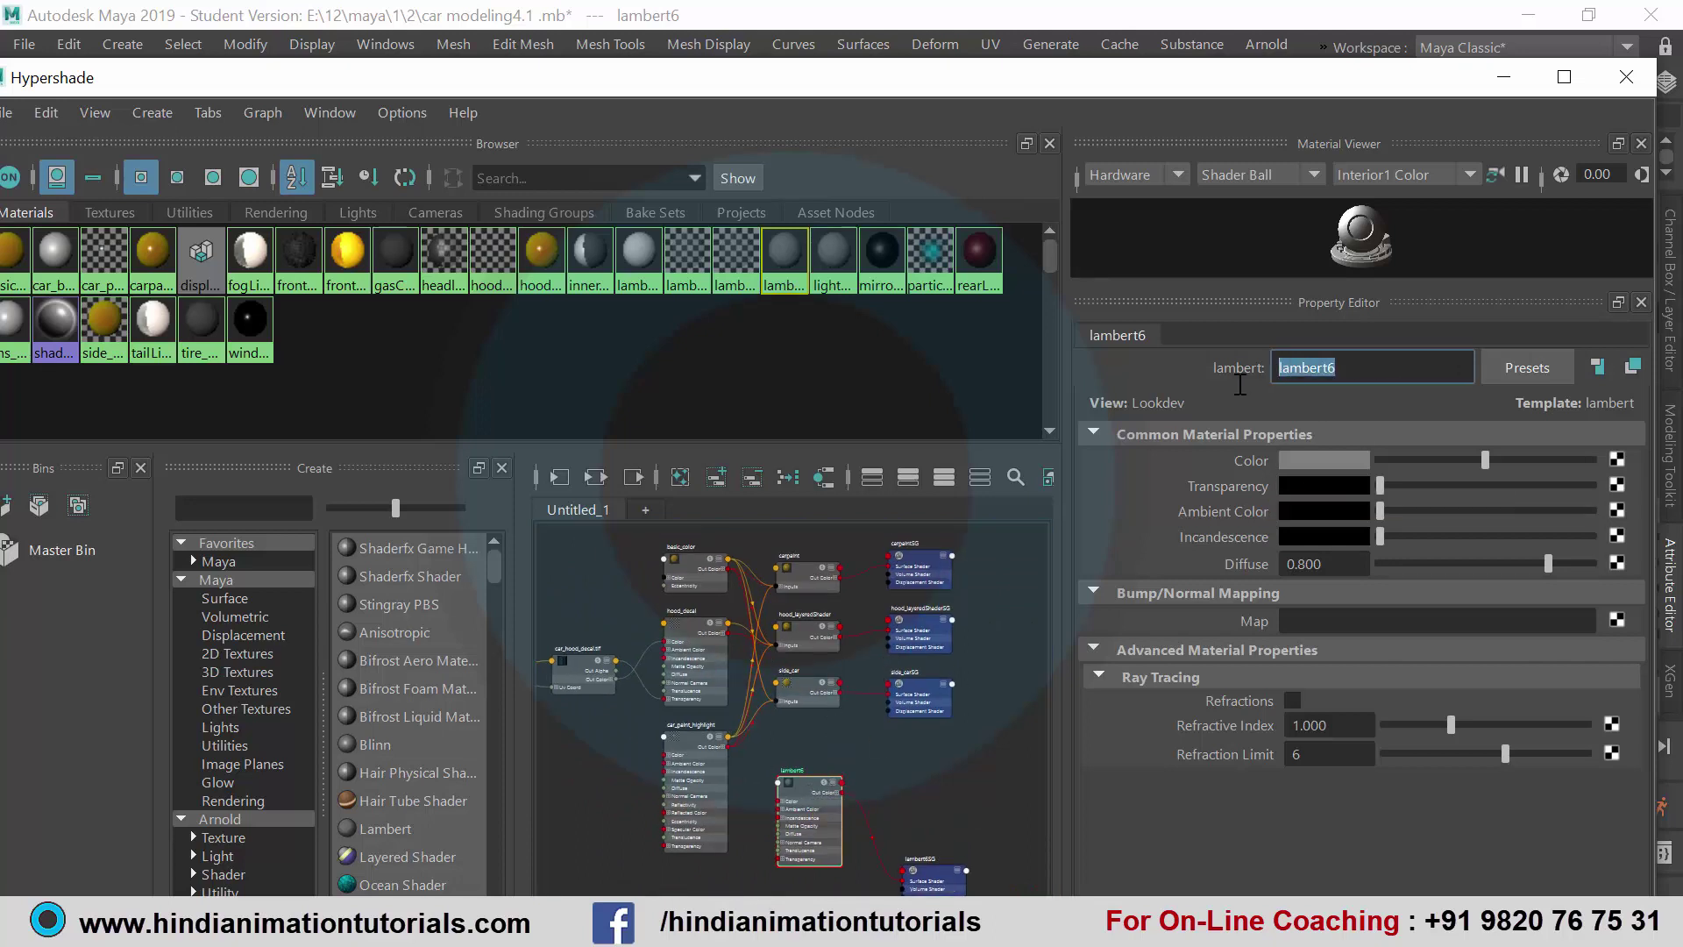
# Step: Rename lambert6 to side_decals
pyautogui.press('BackSpace')
pyautogui.write('side ')
pyautogui.write('deca')
pyautogui.write('l')
pyautogui.write('s')
pyautogui.press('Return')
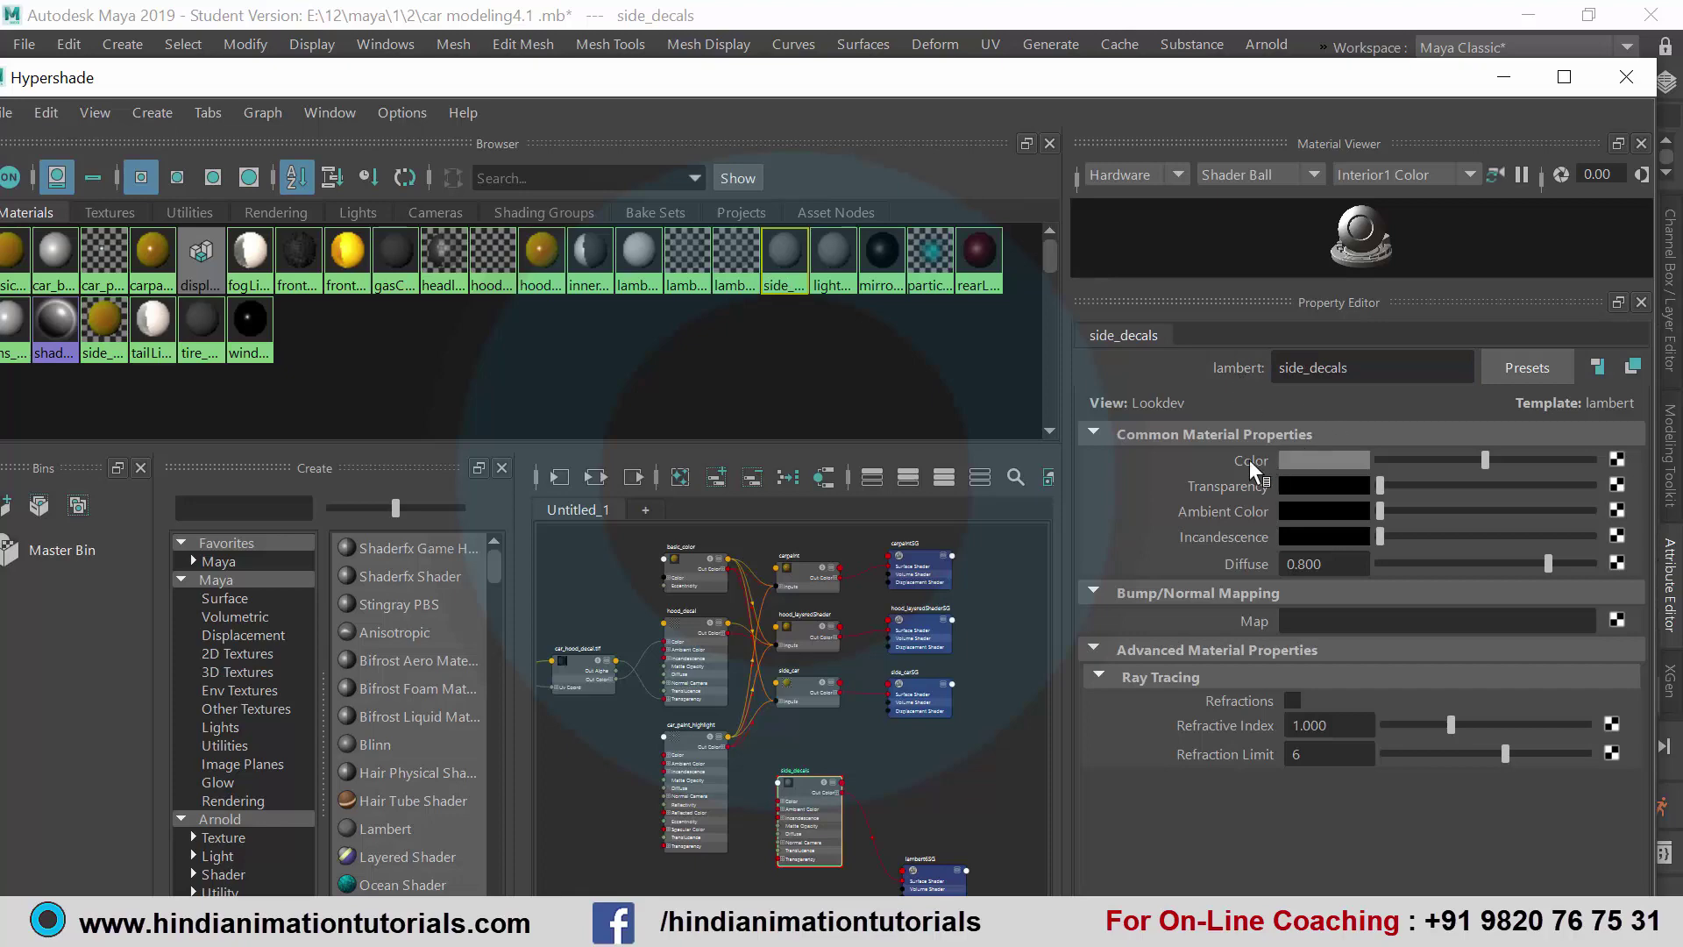
# Step: Connect a new File texture node, file20, to side_decals' Color
pyautogui.click(1616, 457)
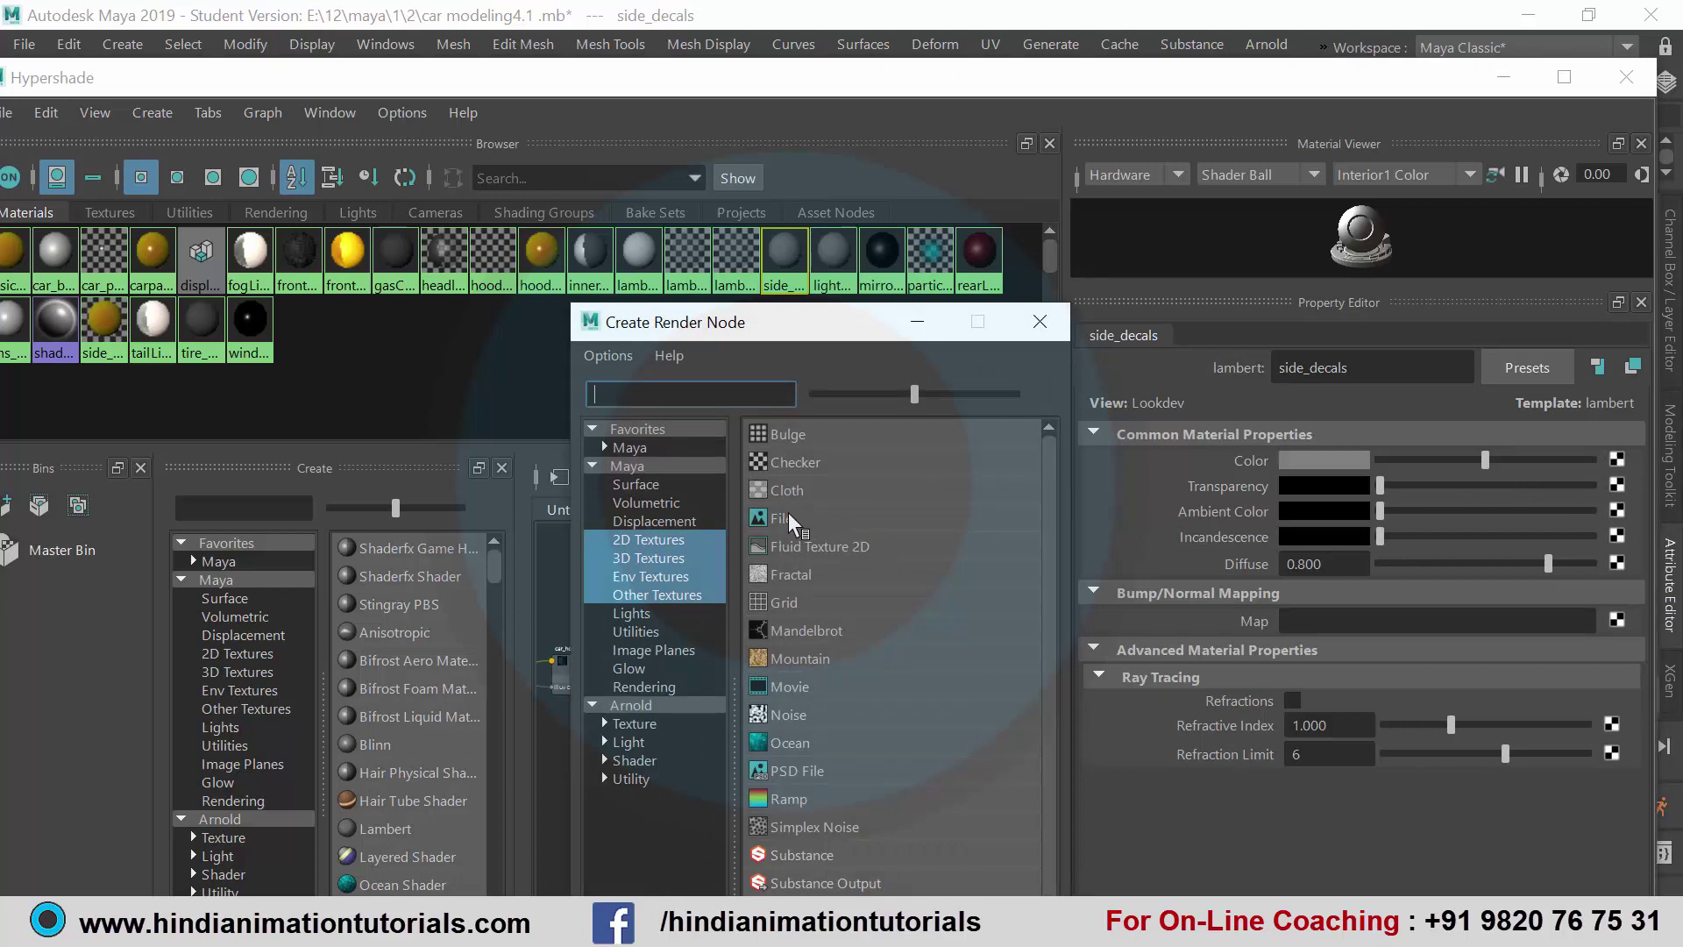
pyautogui.click(787, 517)
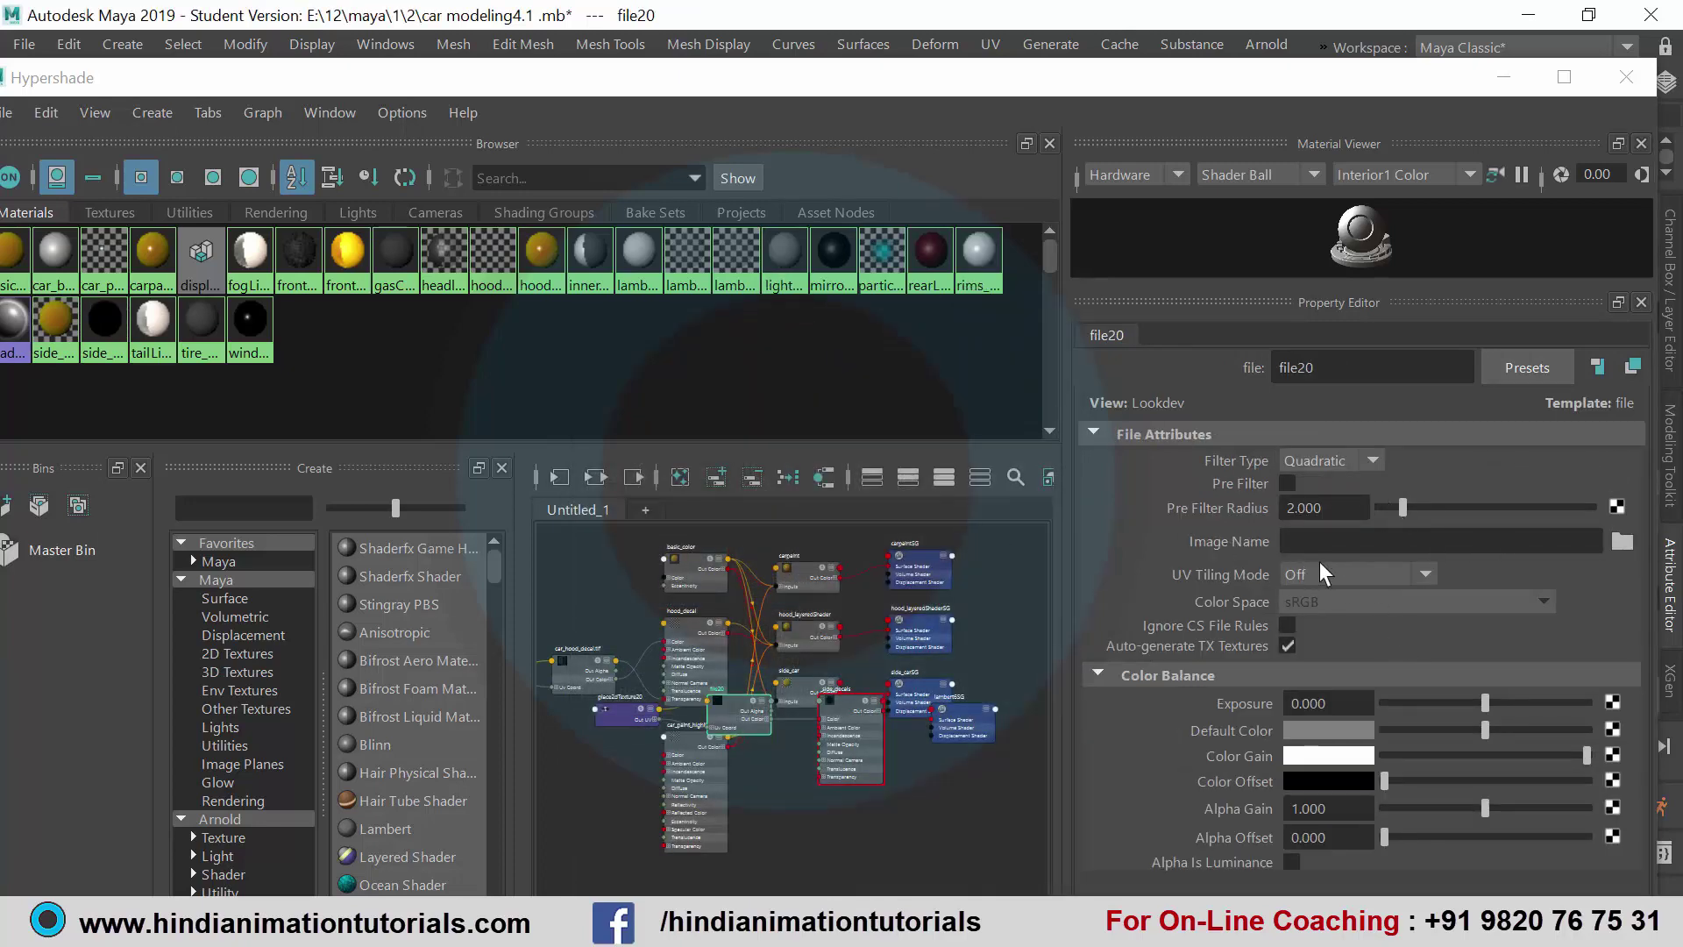
# Step: Load body_color.tif from D:\1\car video\textures as the file20 texture image
pyautogui.click(1623, 543)
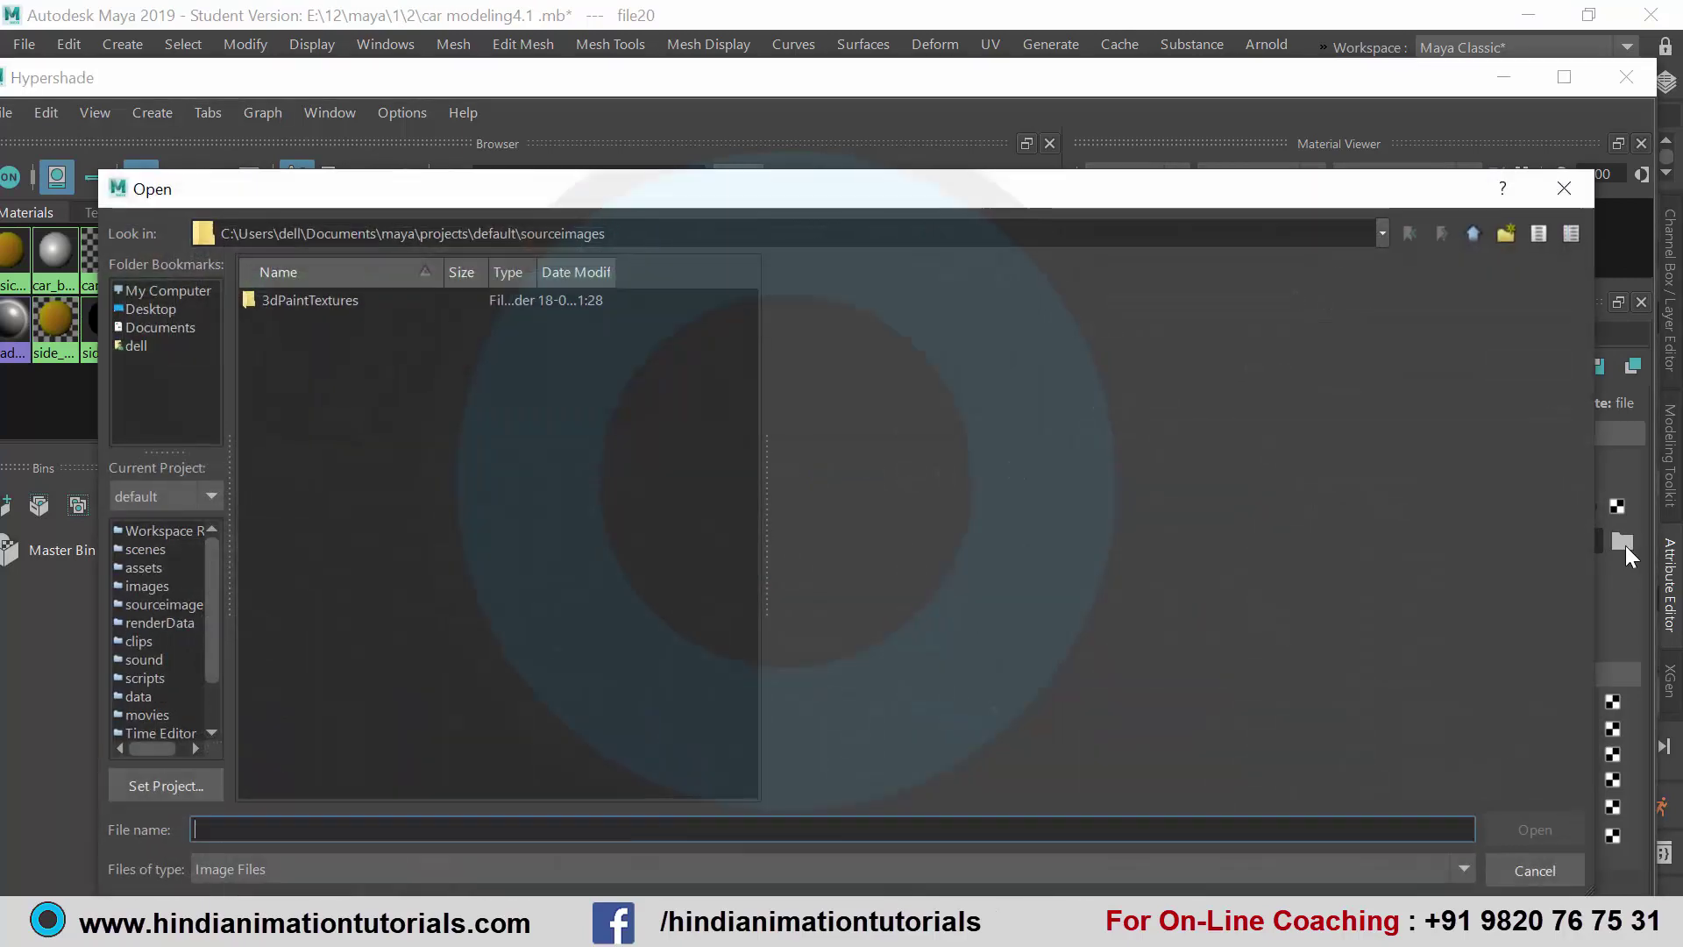
pyautogui.click(175, 291)
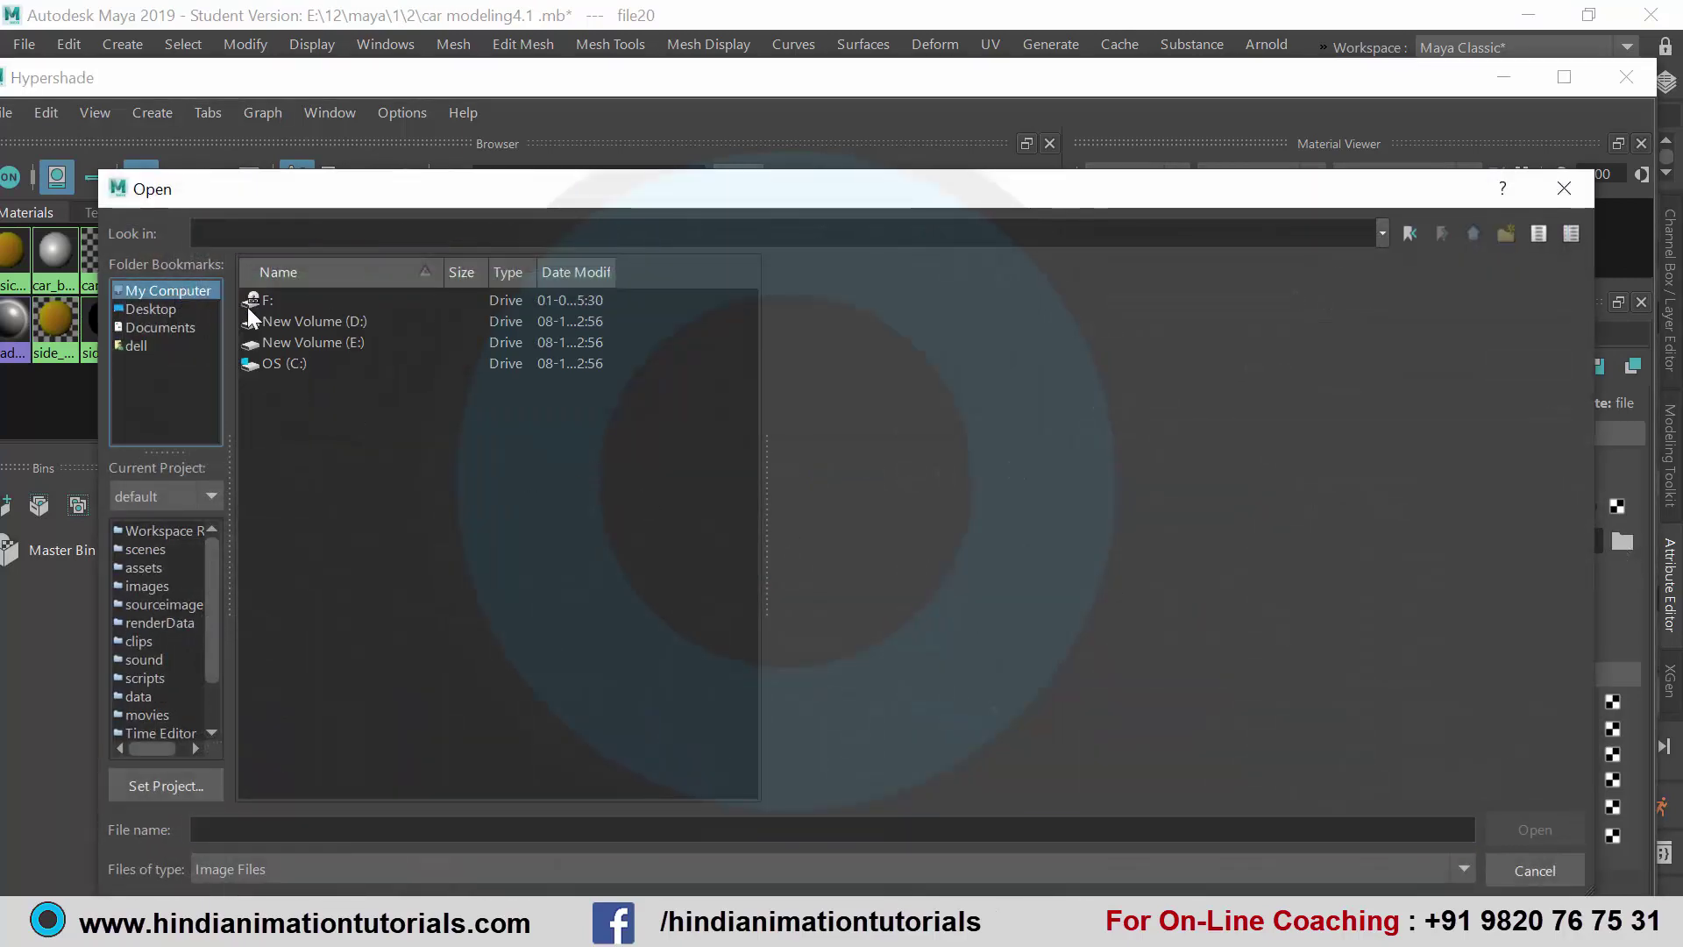
pyautogui.doubleClick(309, 322)
pyautogui.doubleClick(272, 300)
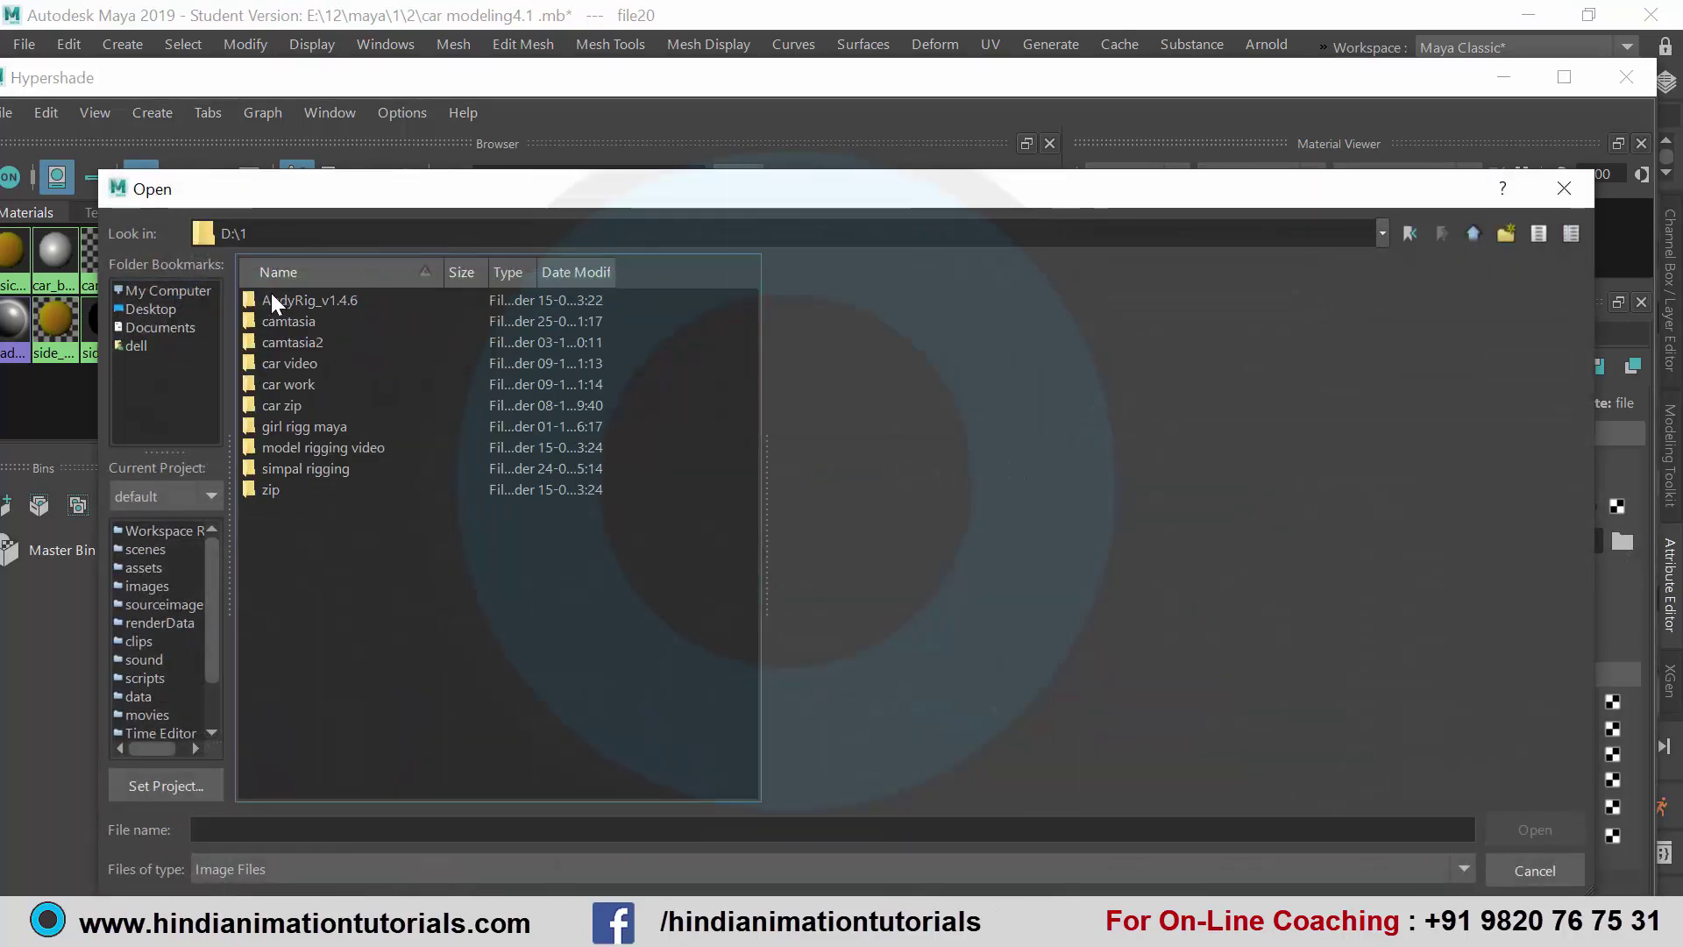
pyautogui.doubleClick(299, 363)
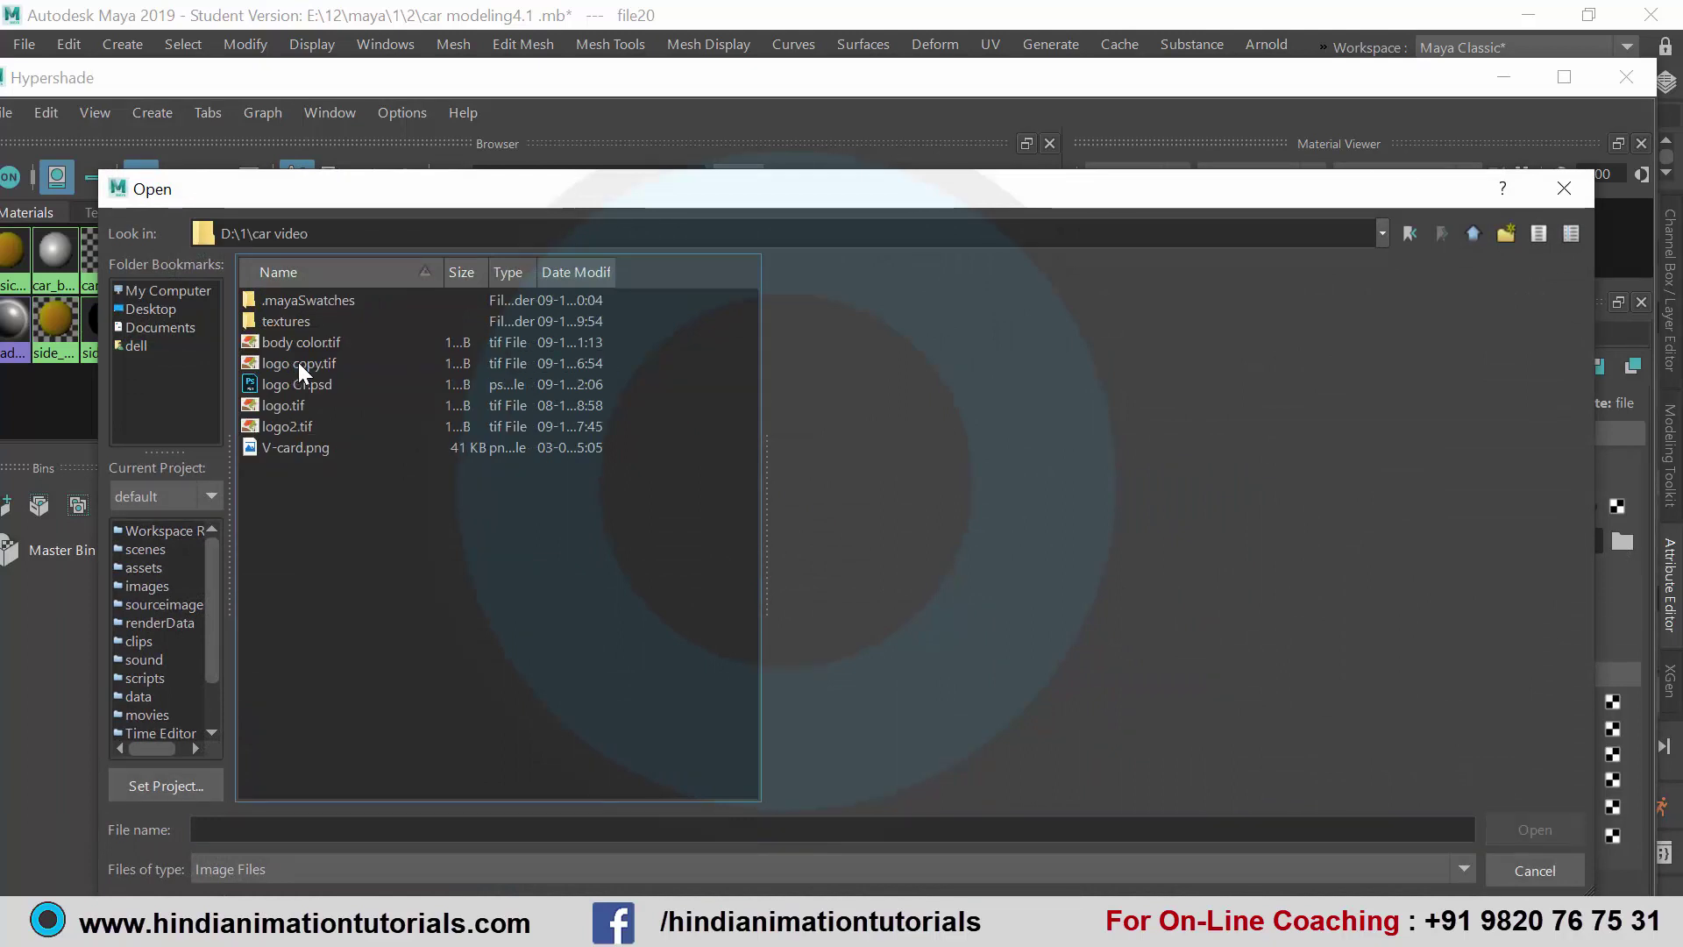
pyautogui.doubleClick(296, 315)
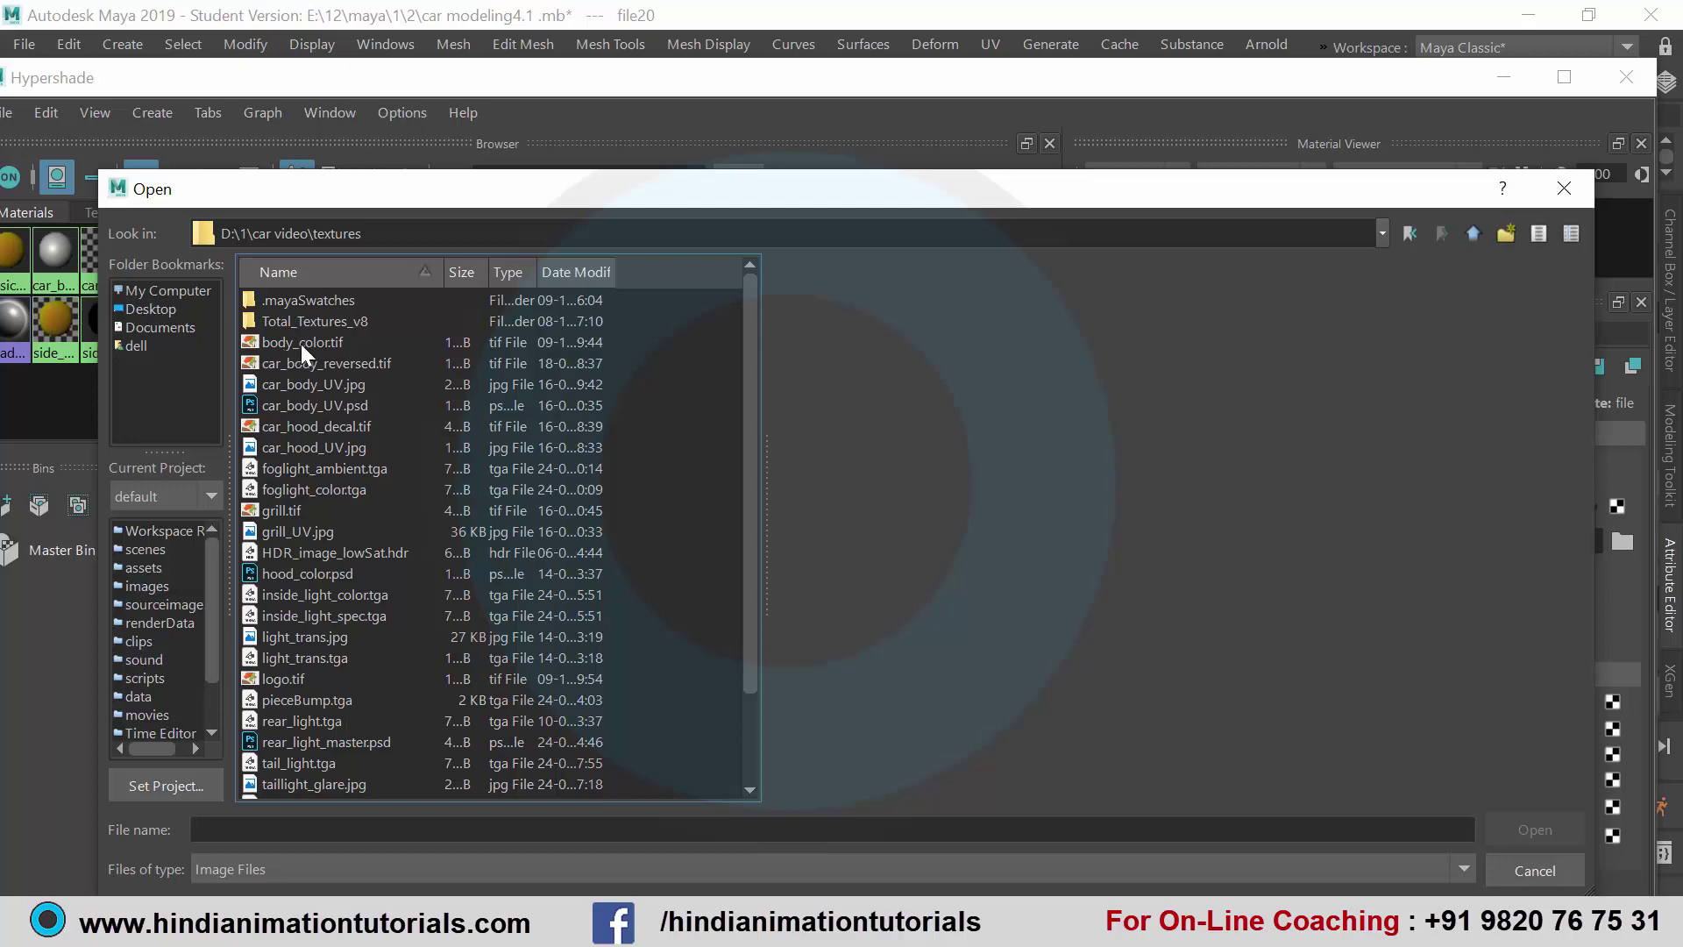
pyautogui.click(308, 344)
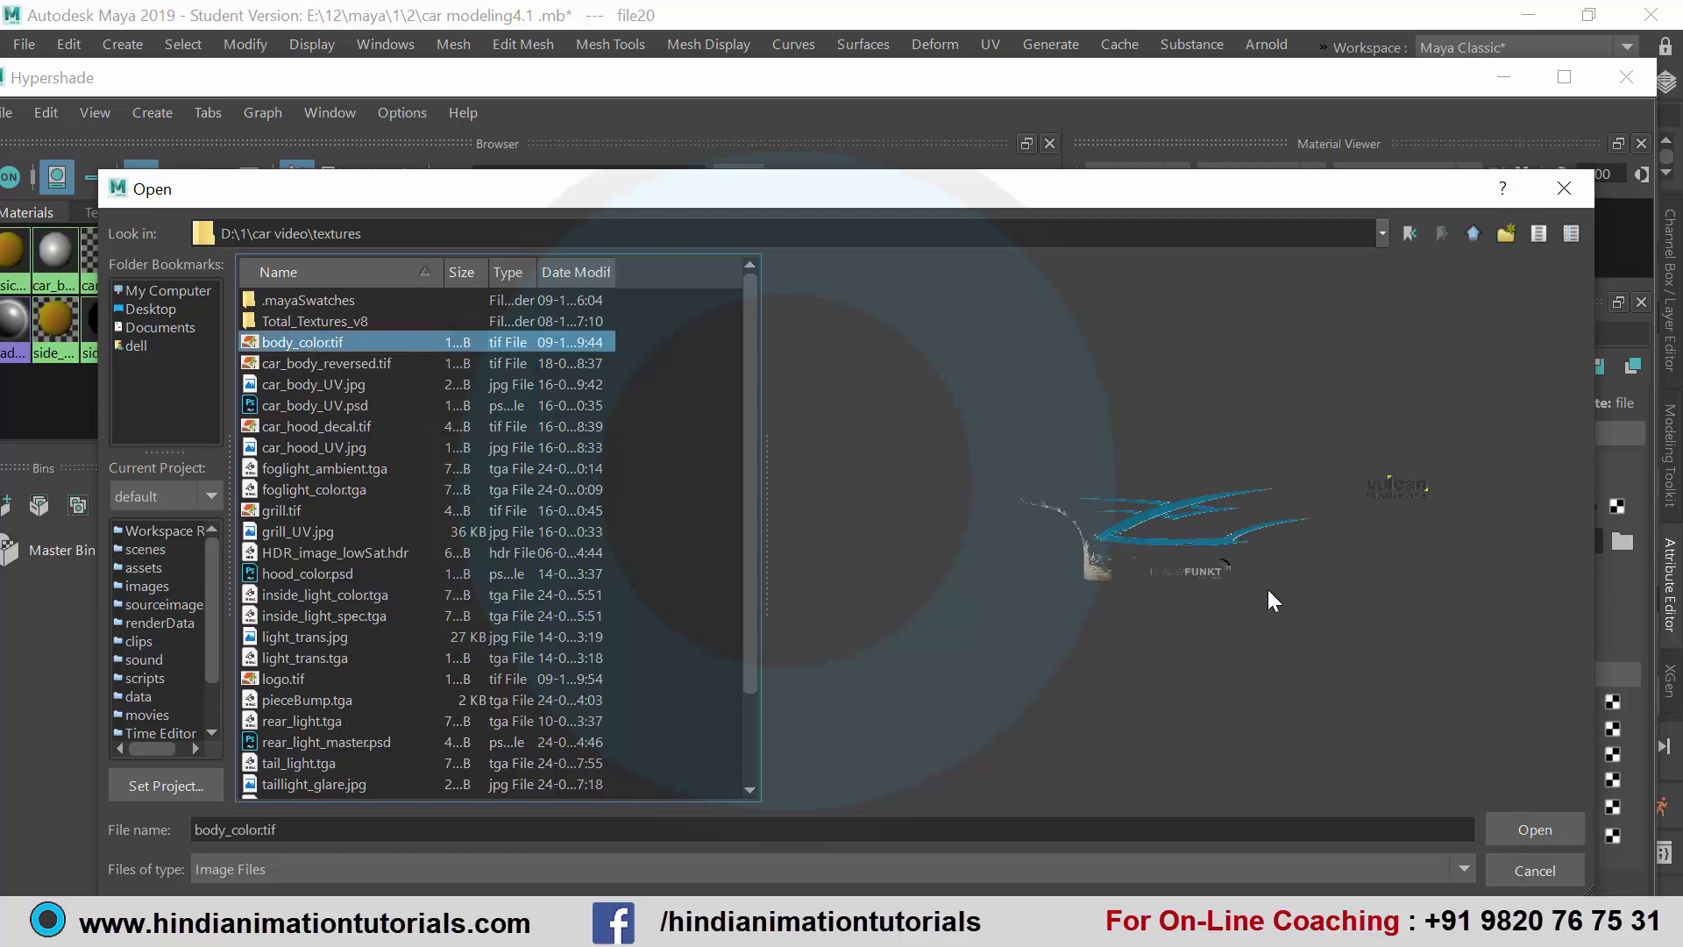
pyautogui.click(1544, 831)
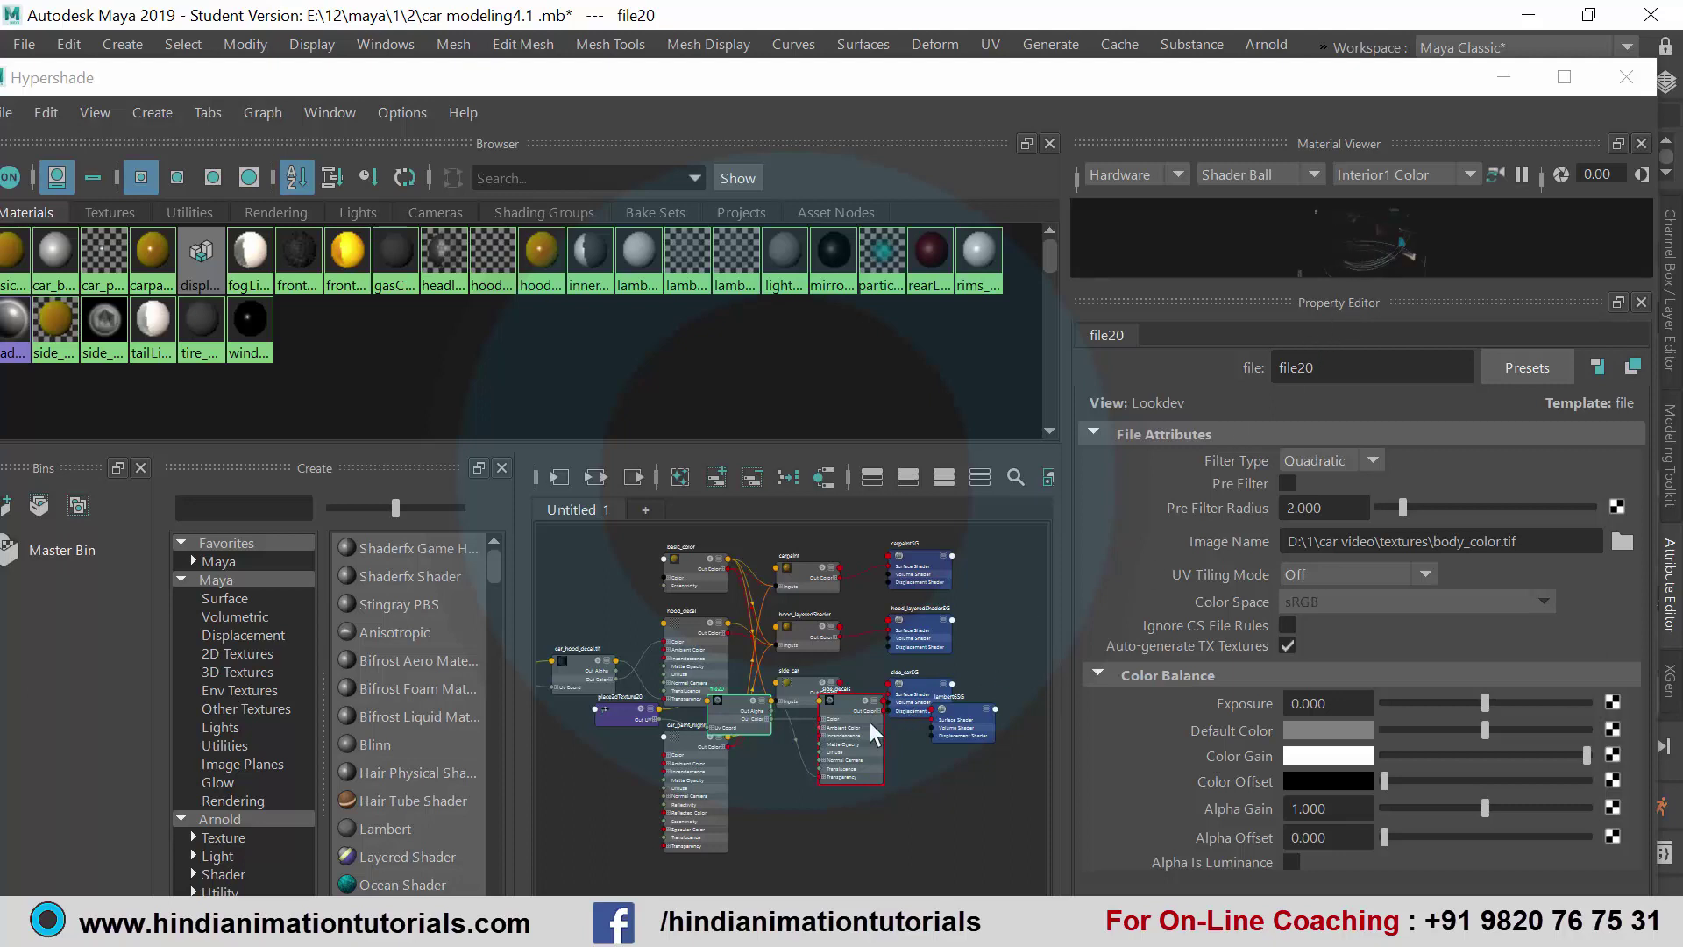
# Step: Connect side_decals' Out Color into the side_car layered shader as its third layer
pyautogui.scroll(-2, 870, 722)
pyautogui.scroll(2, 845, 733)
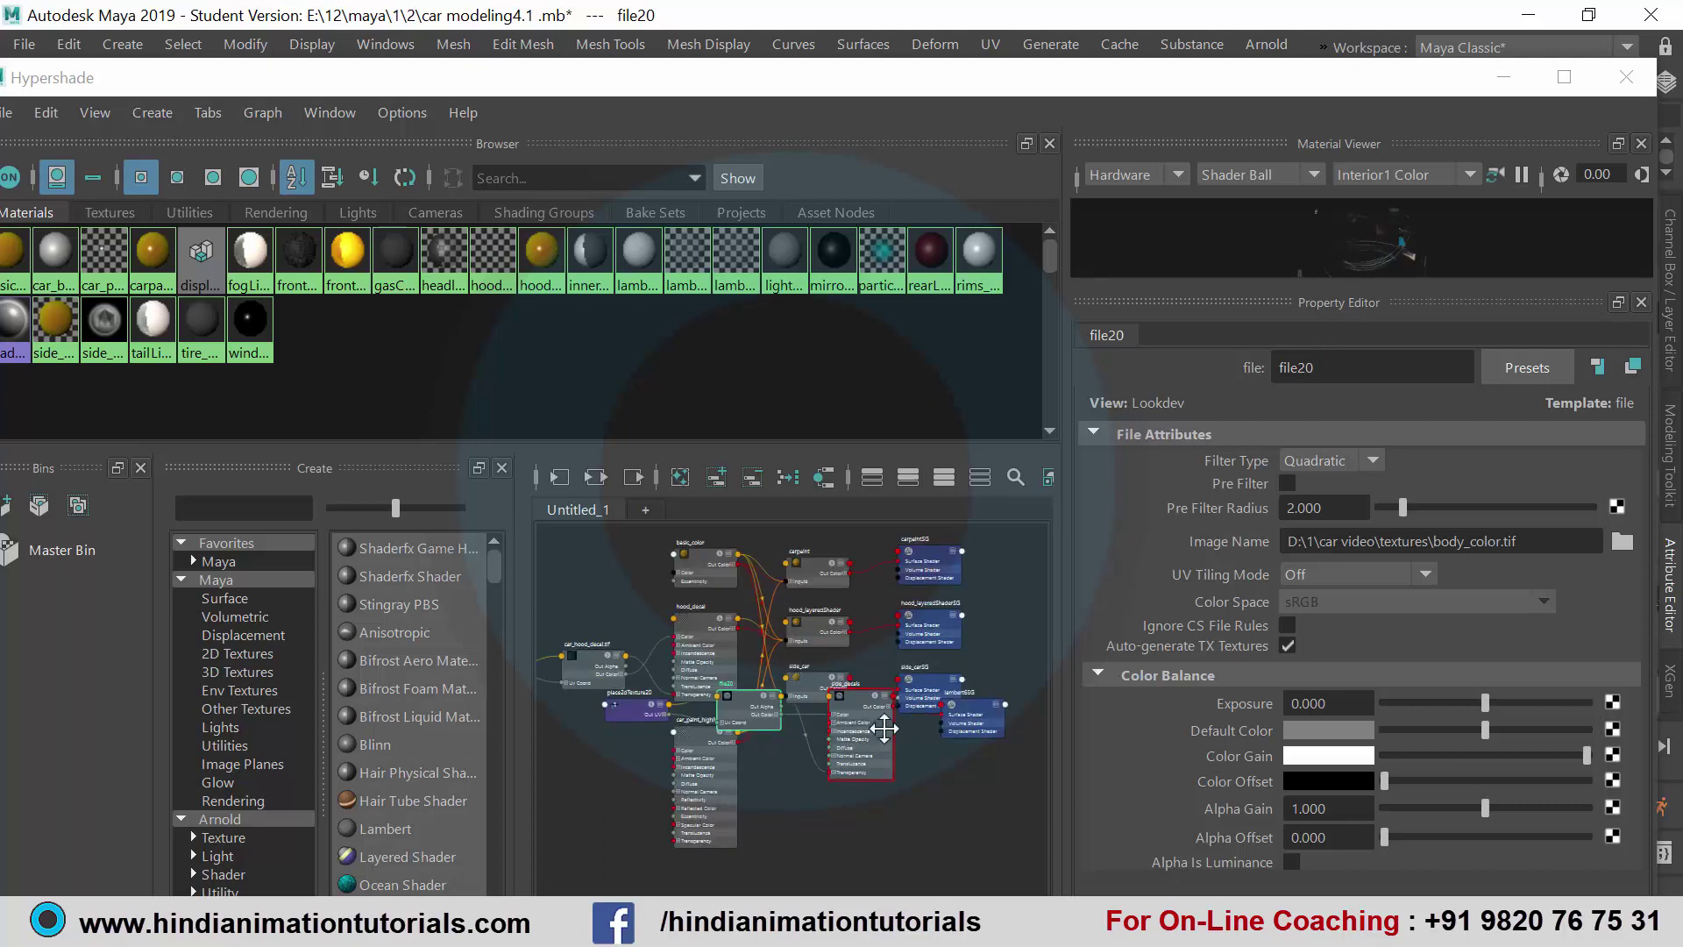
pyautogui.scroll(2, 845, 733)
pyautogui.scroll(2, 860, 740)
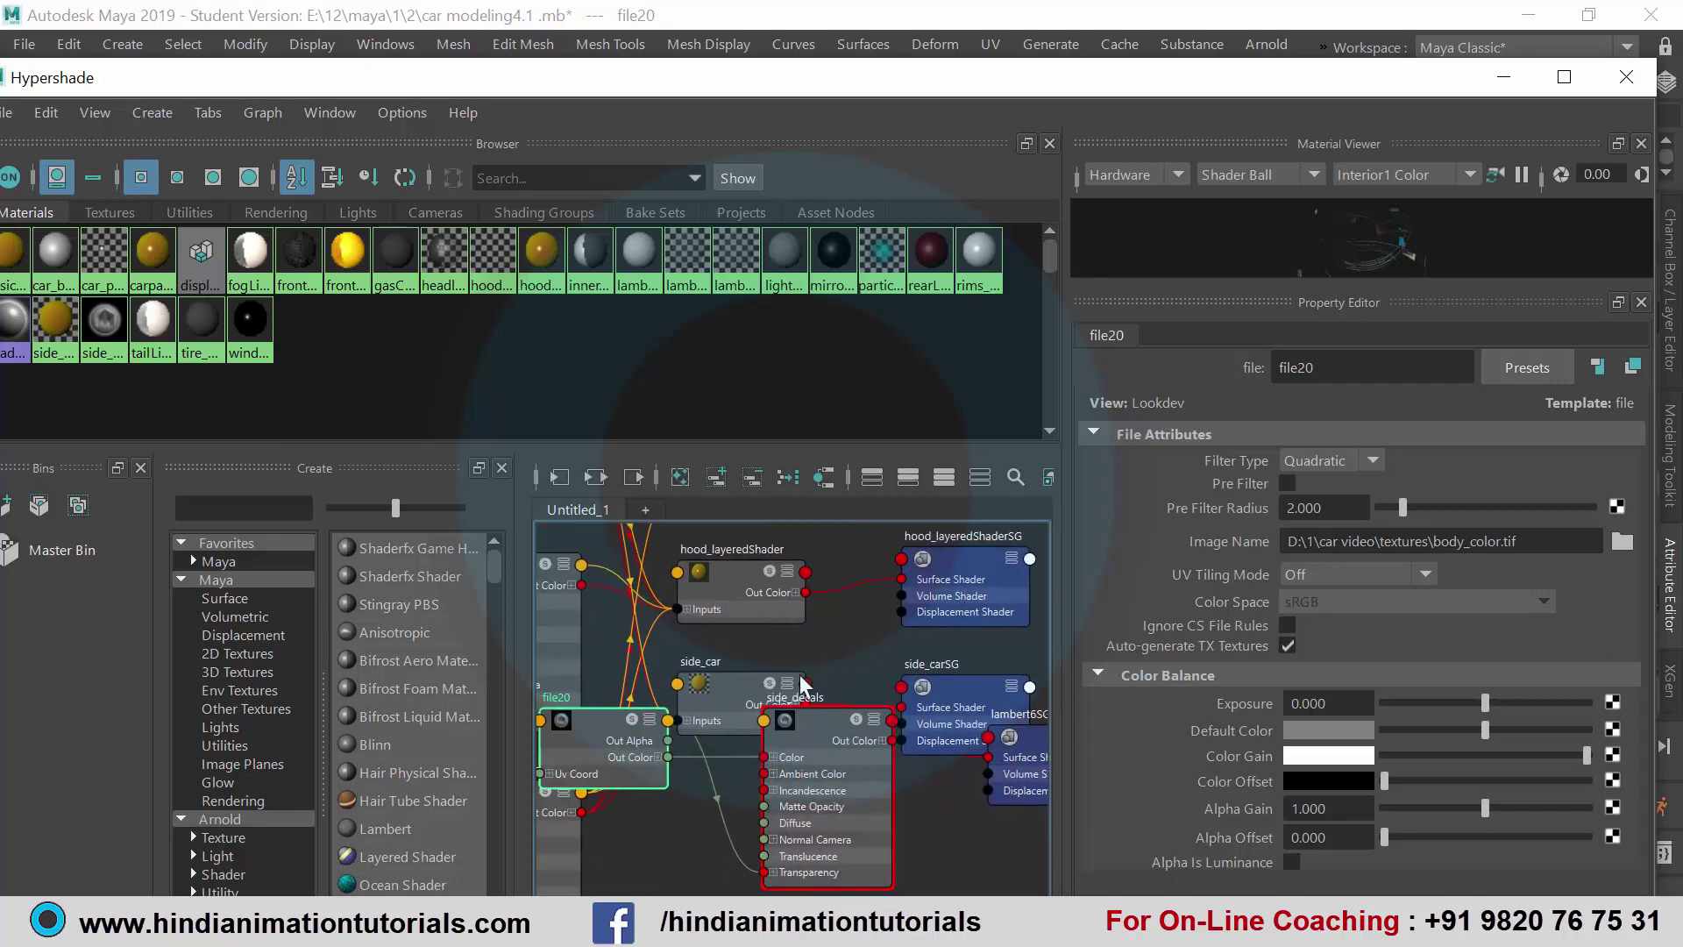
pyautogui.keyDown('alt'); pyautogui.moveTo(913, 605); pyautogui.dragTo(851, 622, button='middle'); pyautogui.keyUp('alt')
pyautogui.click(770, 644)
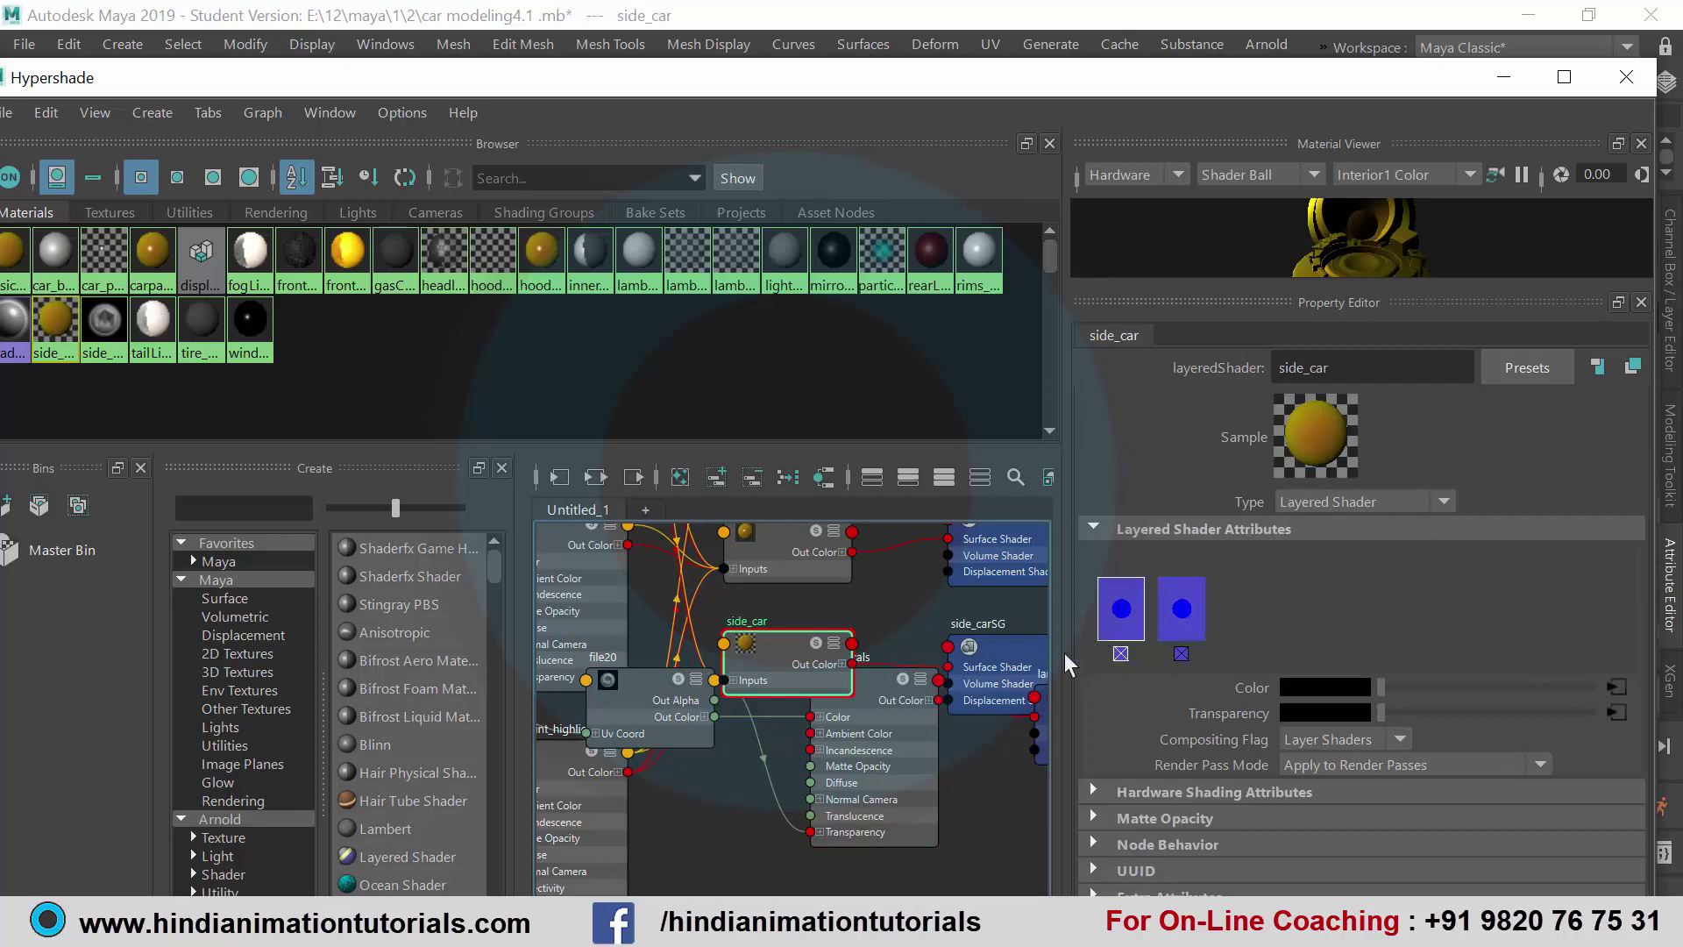
pyautogui.moveTo(880, 687); pyautogui.dragTo(869, 761)
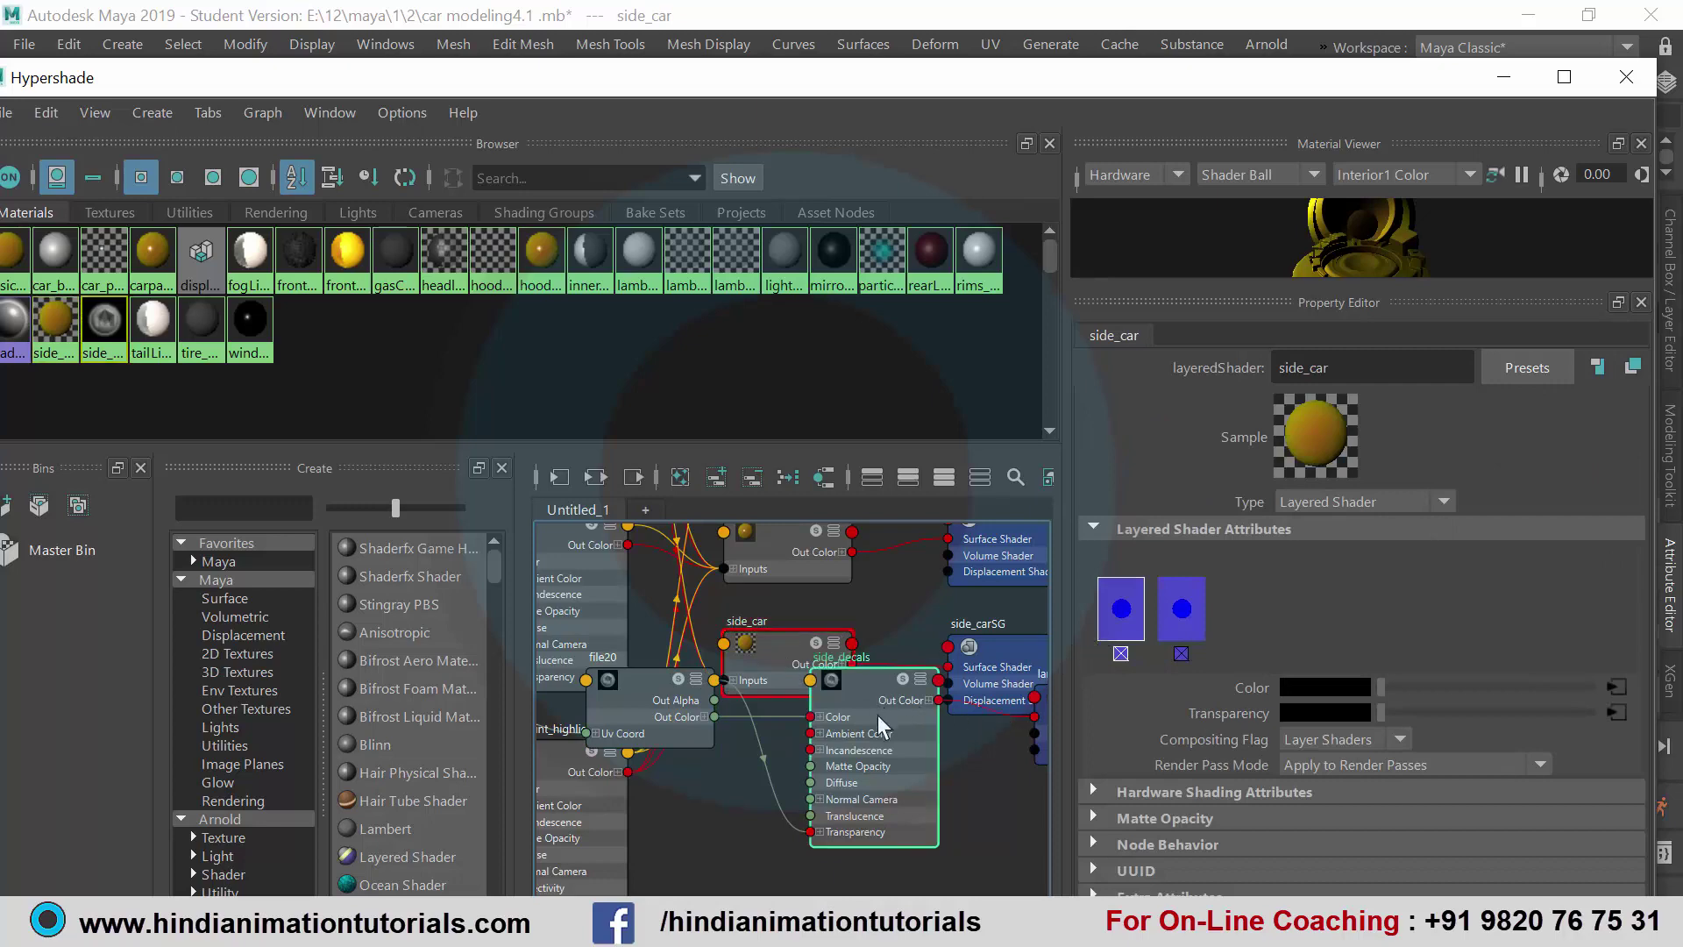
pyautogui.click(780, 649)
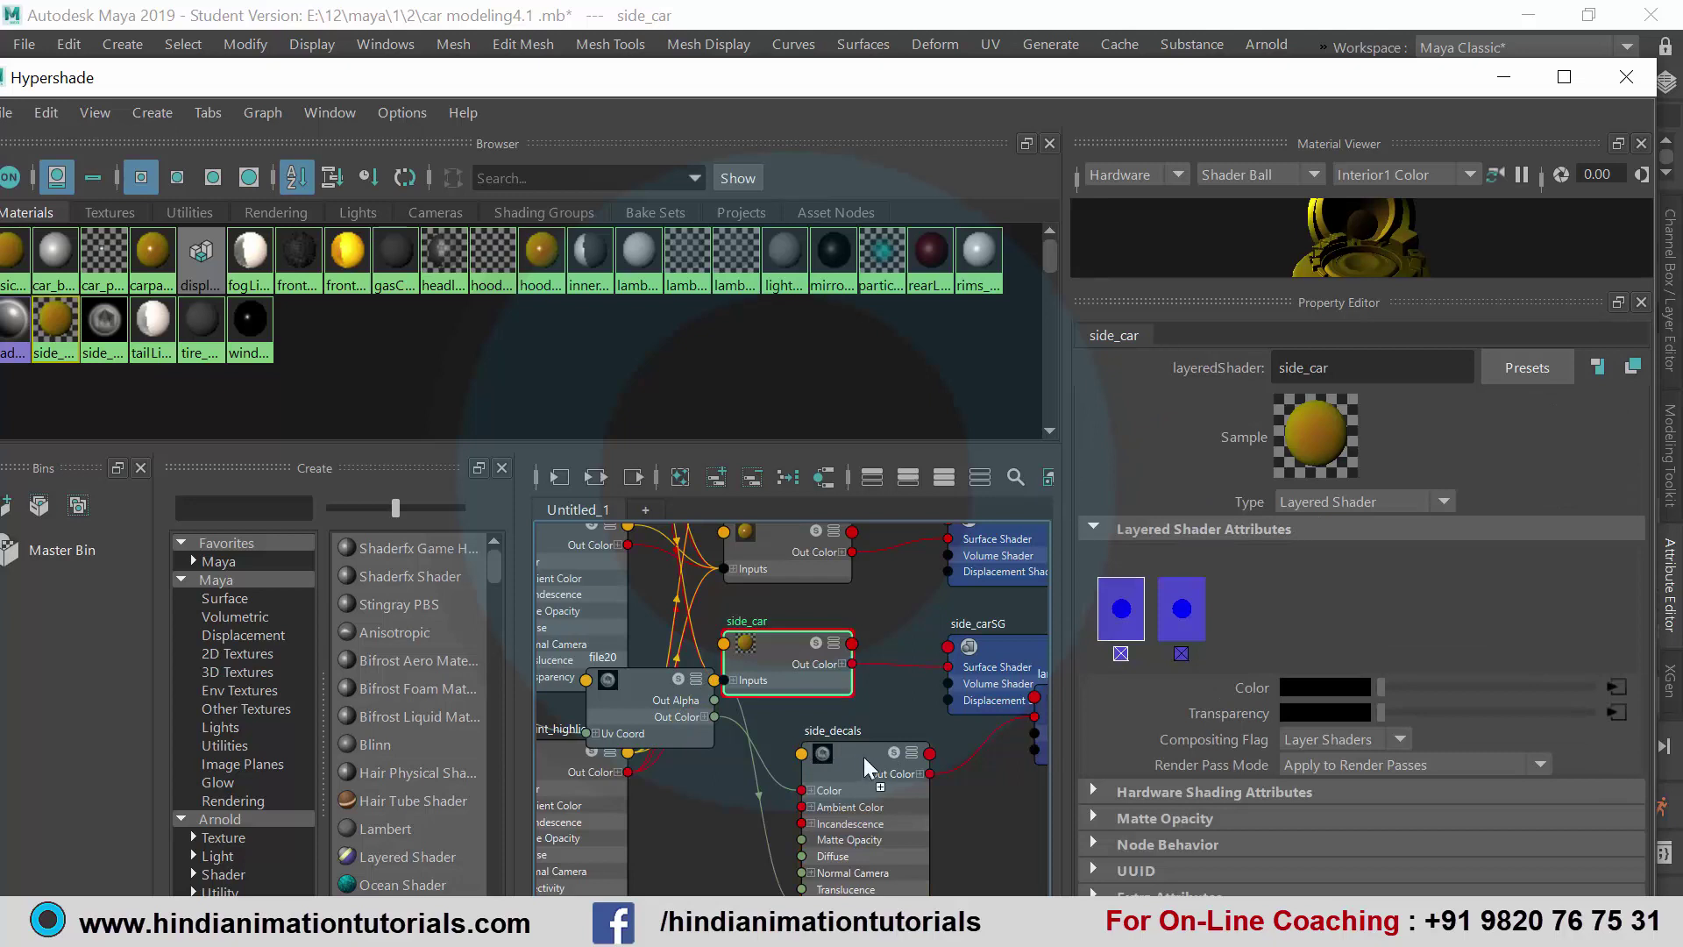
pyautogui.moveTo(862, 759); pyautogui.dragTo(1240, 607, button='middle')
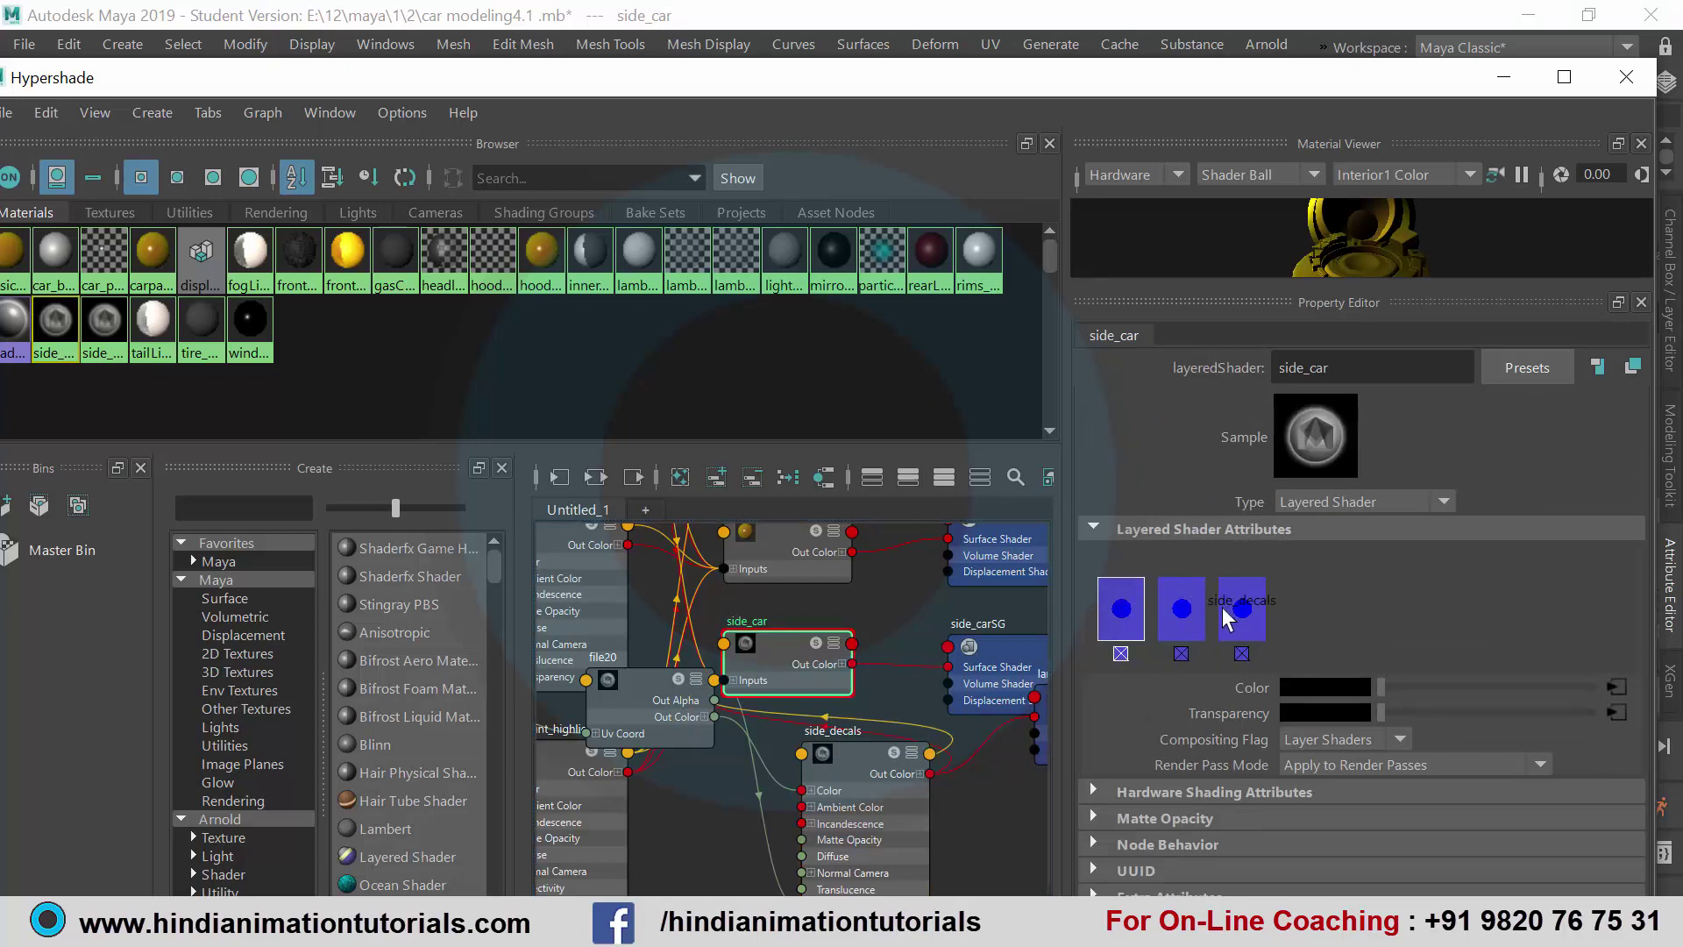
# Step: Reorder side_car's layers so side_decals is first, ahead of the two paint layers
pyautogui.moveTo(1238, 607); pyautogui.dragTo(1091, 602, button='middle')
pyautogui.moveTo(1204, 607); pyautogui.dragTo(1145, 607, button='middle')
pyautogui.moveTo(1159, 607); pyautogui.dragTo(1153, 607, button='middle')
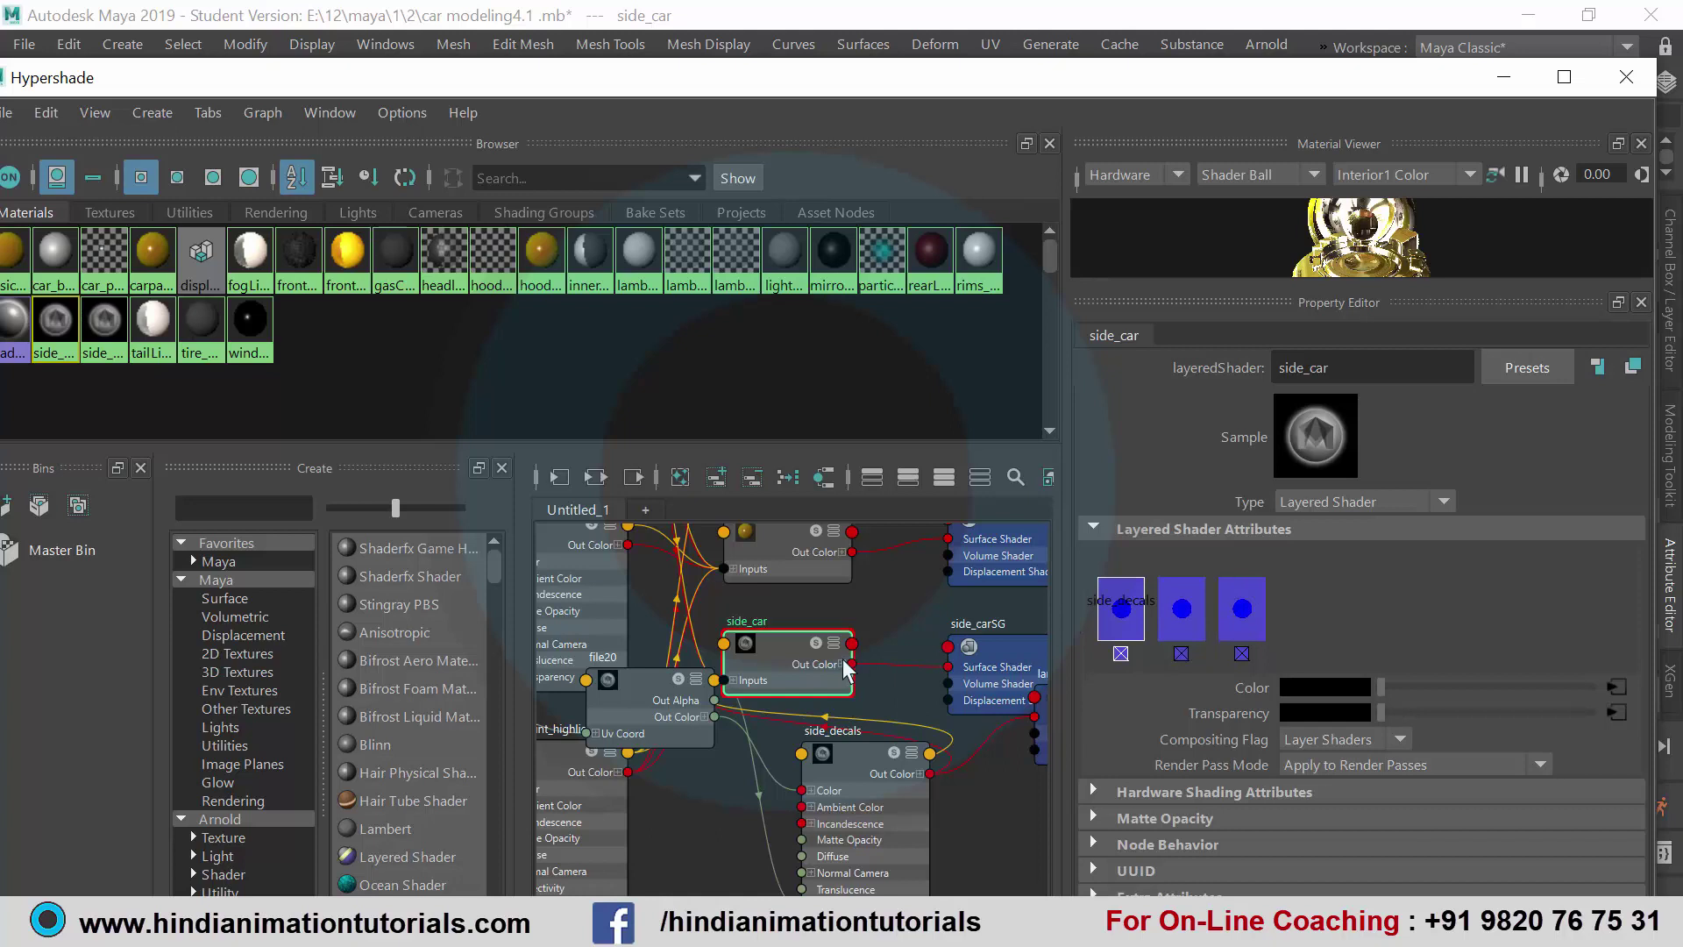
# Step: Minimize the Hypershade and orbit to a side-on view of the decaled car
pyautogui.click(1502, 82)
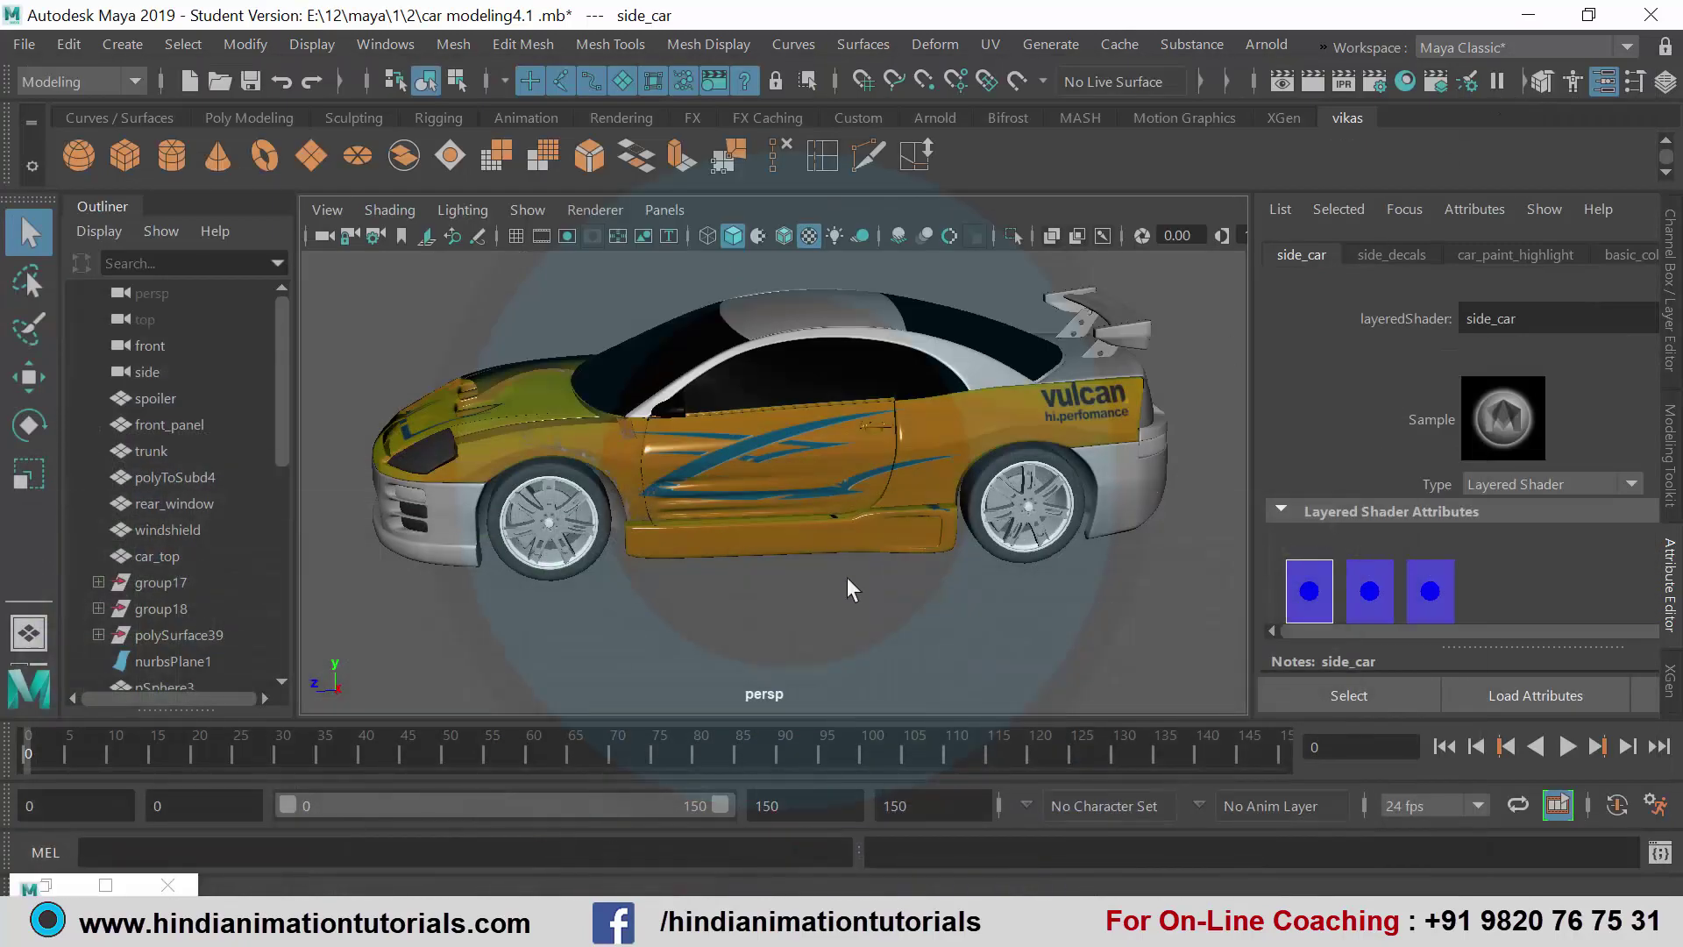
pyautogui.scroll(-3, 937, 528)
pyautogui.moveTo(936, 527)
pyautogui.keyDown('alt'); pyautogui.mouseDown()
pyautogui.moveTo(964, 511)
pyautogui.moveTo(859, 526)
pyautogui.mouseUp(); pyautogui.keyUp('alt')
pyautogui.scroll(2, 859, 526)
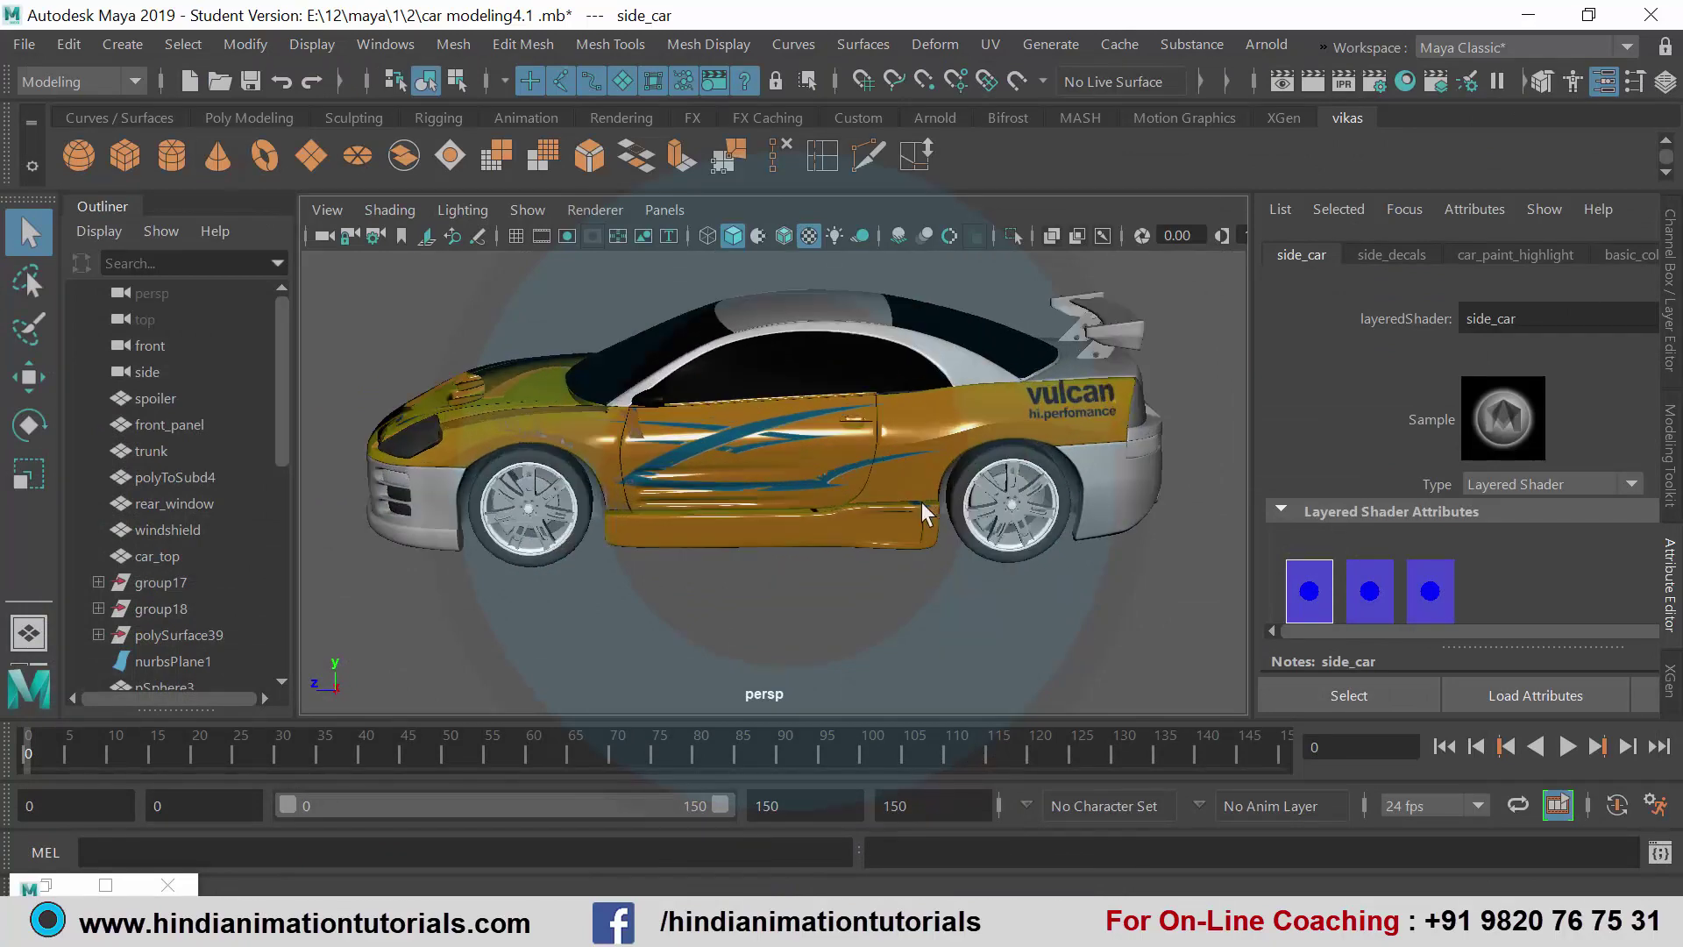
pyautogui.scroll(2, 804, 519)
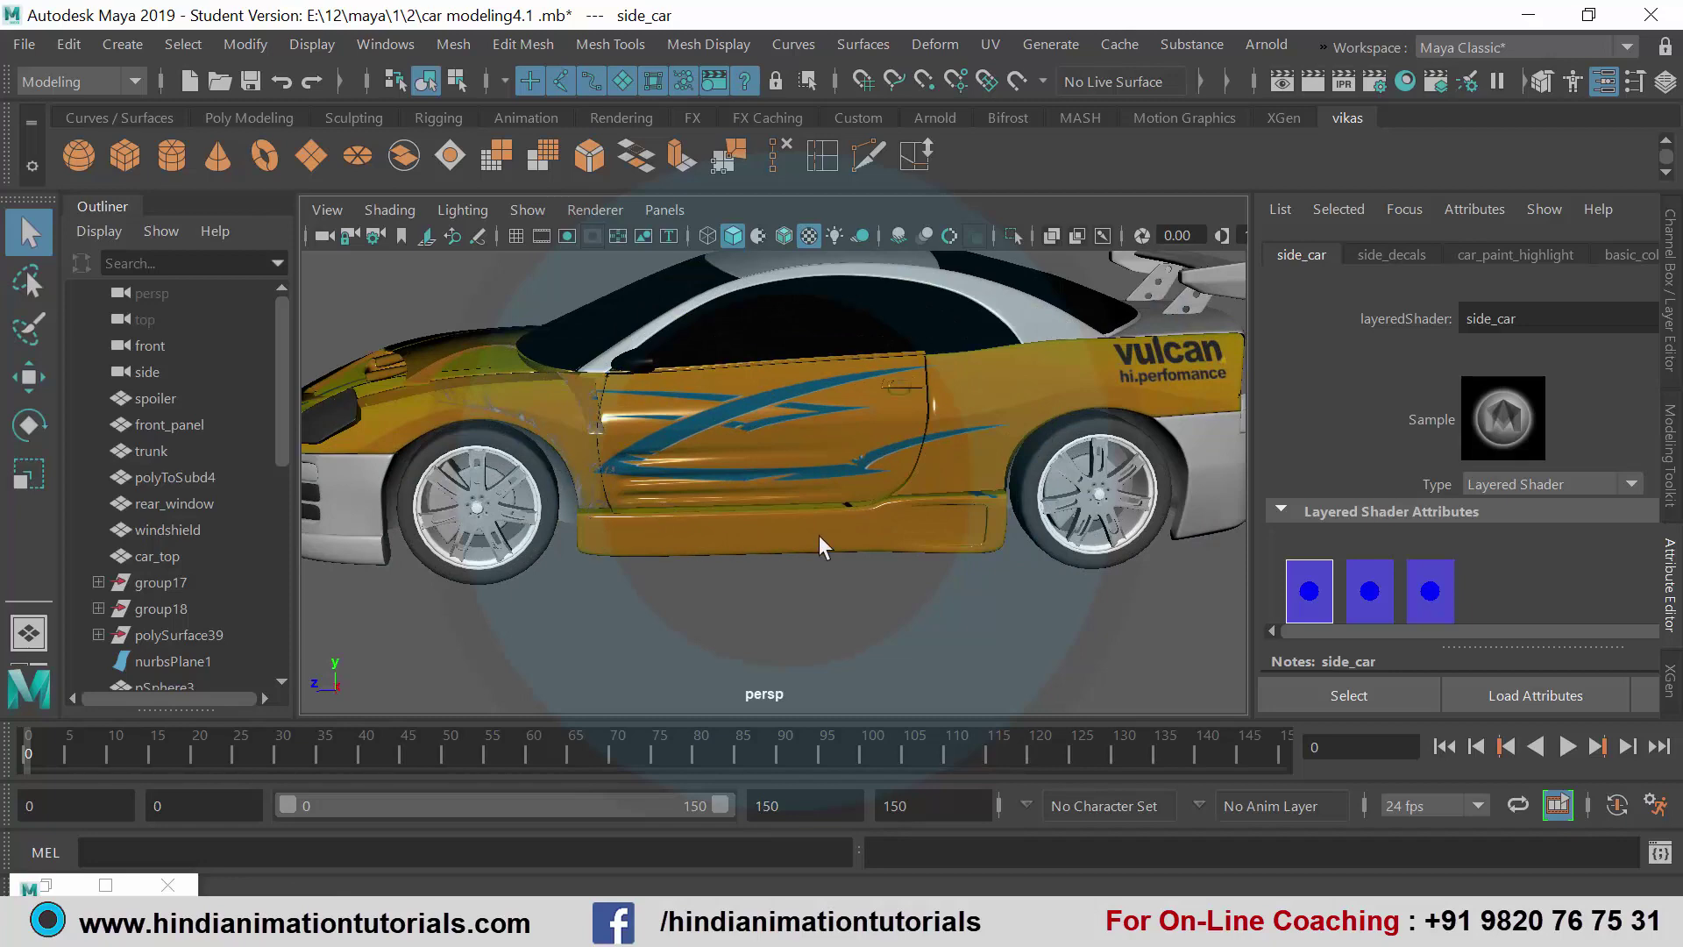
pyautogui.keyDown('alt'); pyautogui.moveTo(786, 534); pyautogui.dragTo(763, 489); pyautogui.keyUp('alt')
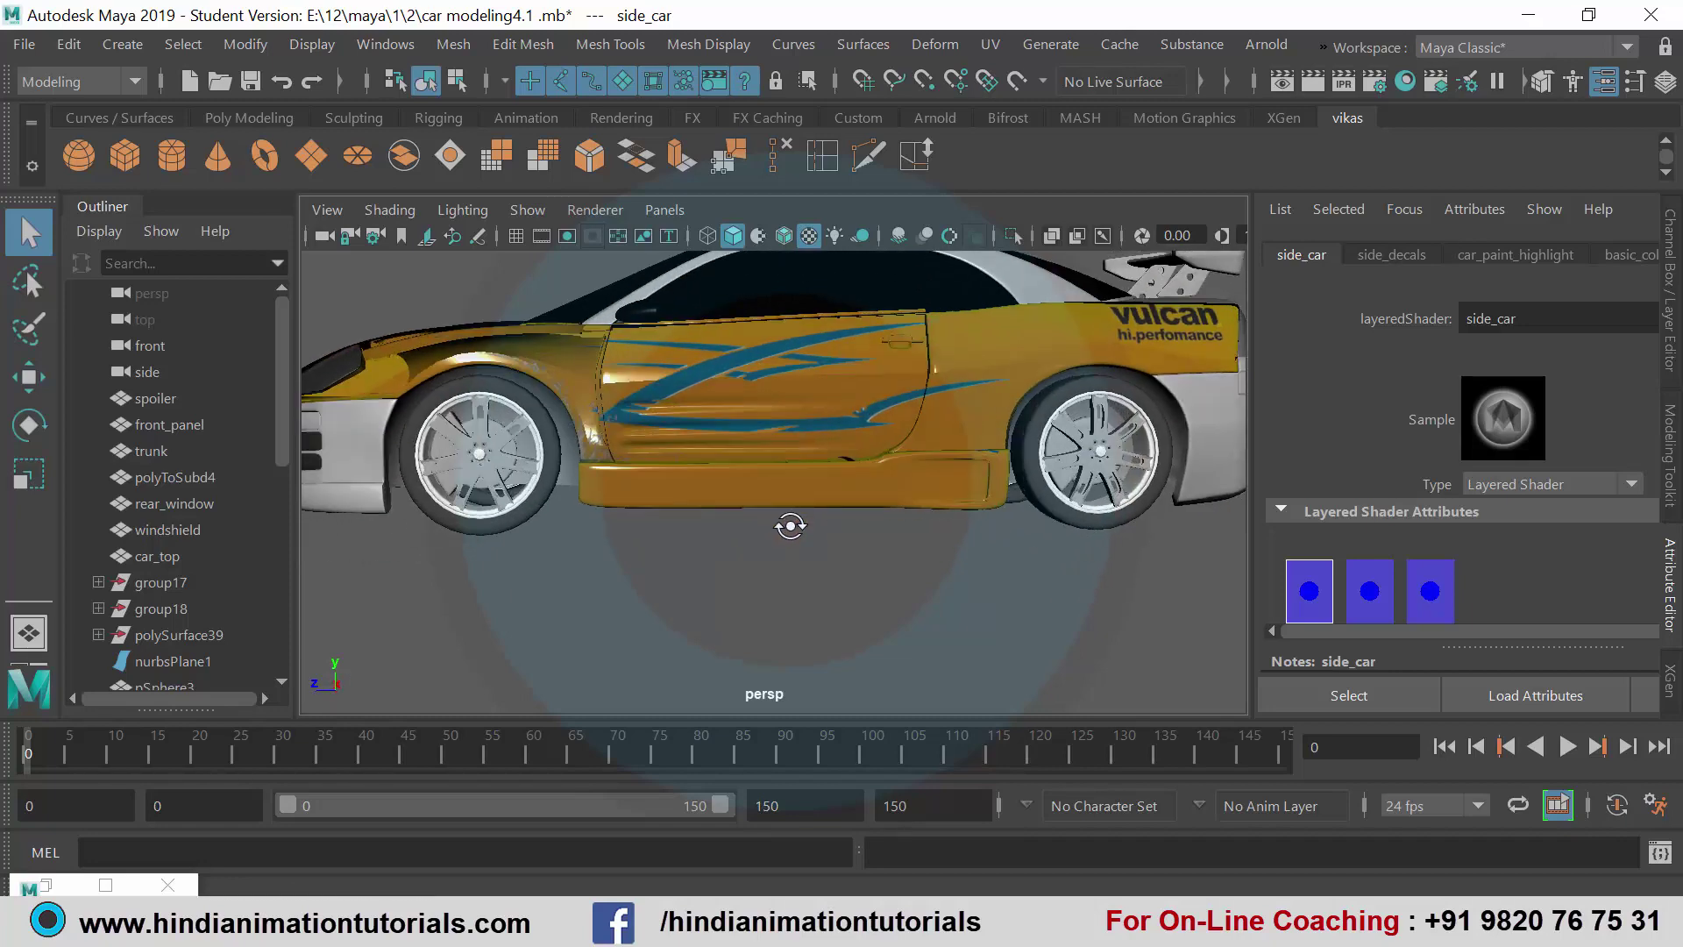
pyautogui.scroll(-2, 833, 491)
# Step: Select the front panel, door, lower body panel and rear side panel together
pyautogui.scroll(-1, 864, 504)
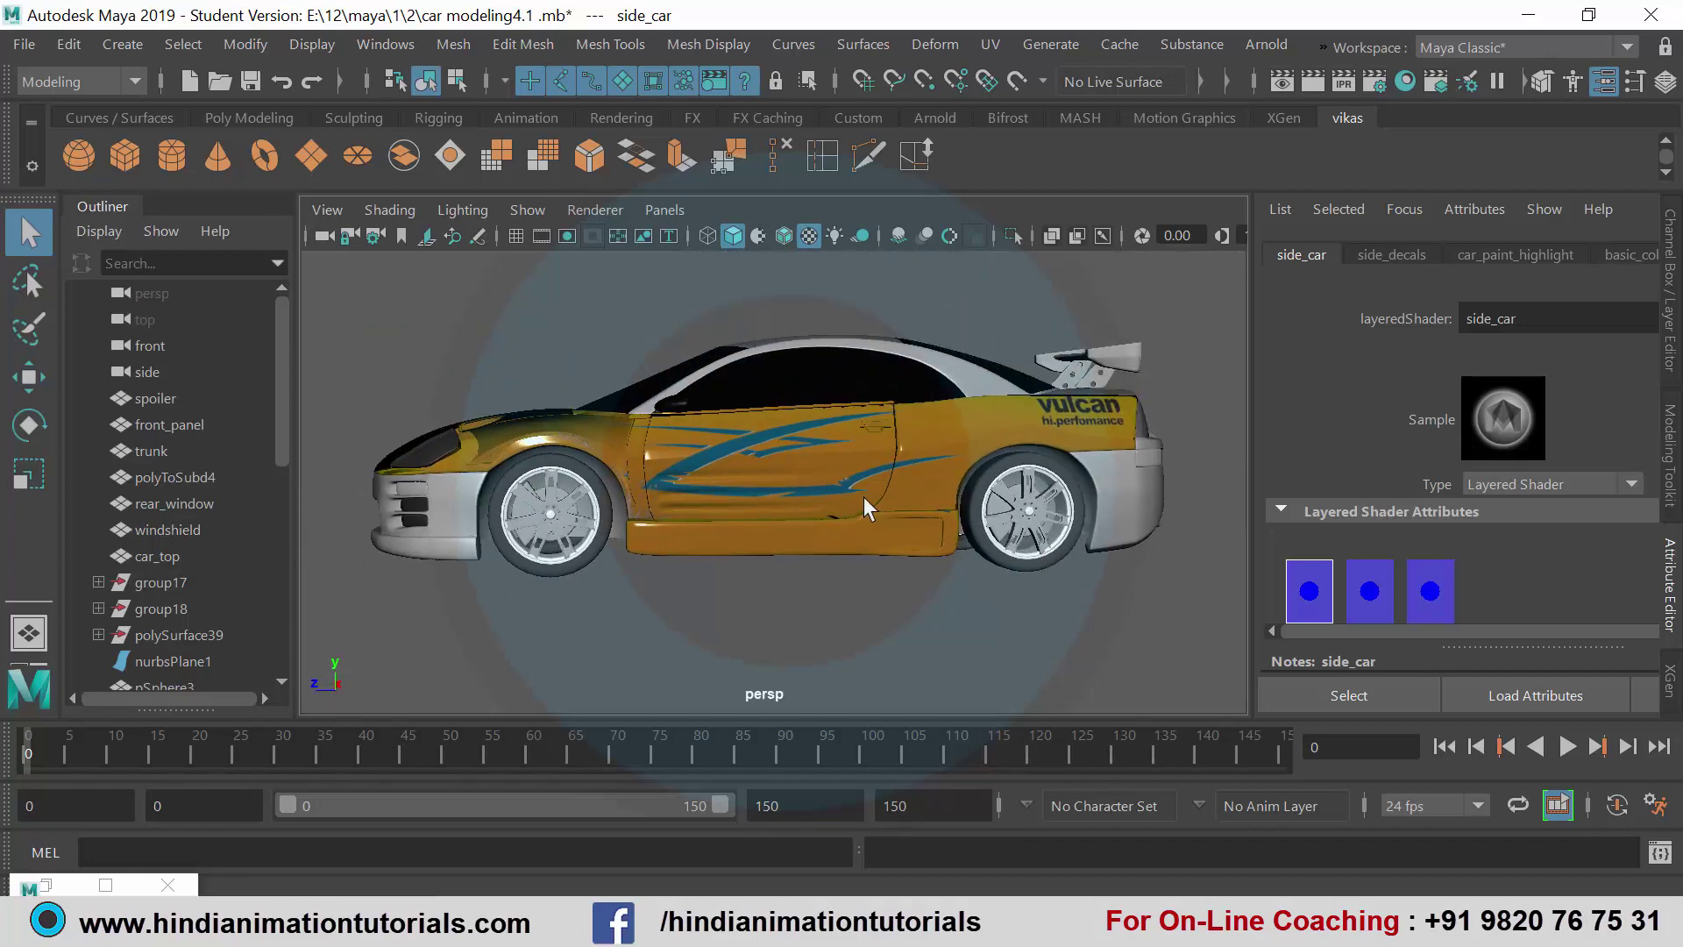
pyautogui.moveTo(862, 496)
pyautogui.keyDown('alt'); pyautogui.mouseDown()
pyautogui.moveTo(865, 526)
pyautogui.moveTo(875, 511)
pyautogui.moveTo(601, 470)
pyautogui.mouseUp(); pyautogui.keyUp('alt')
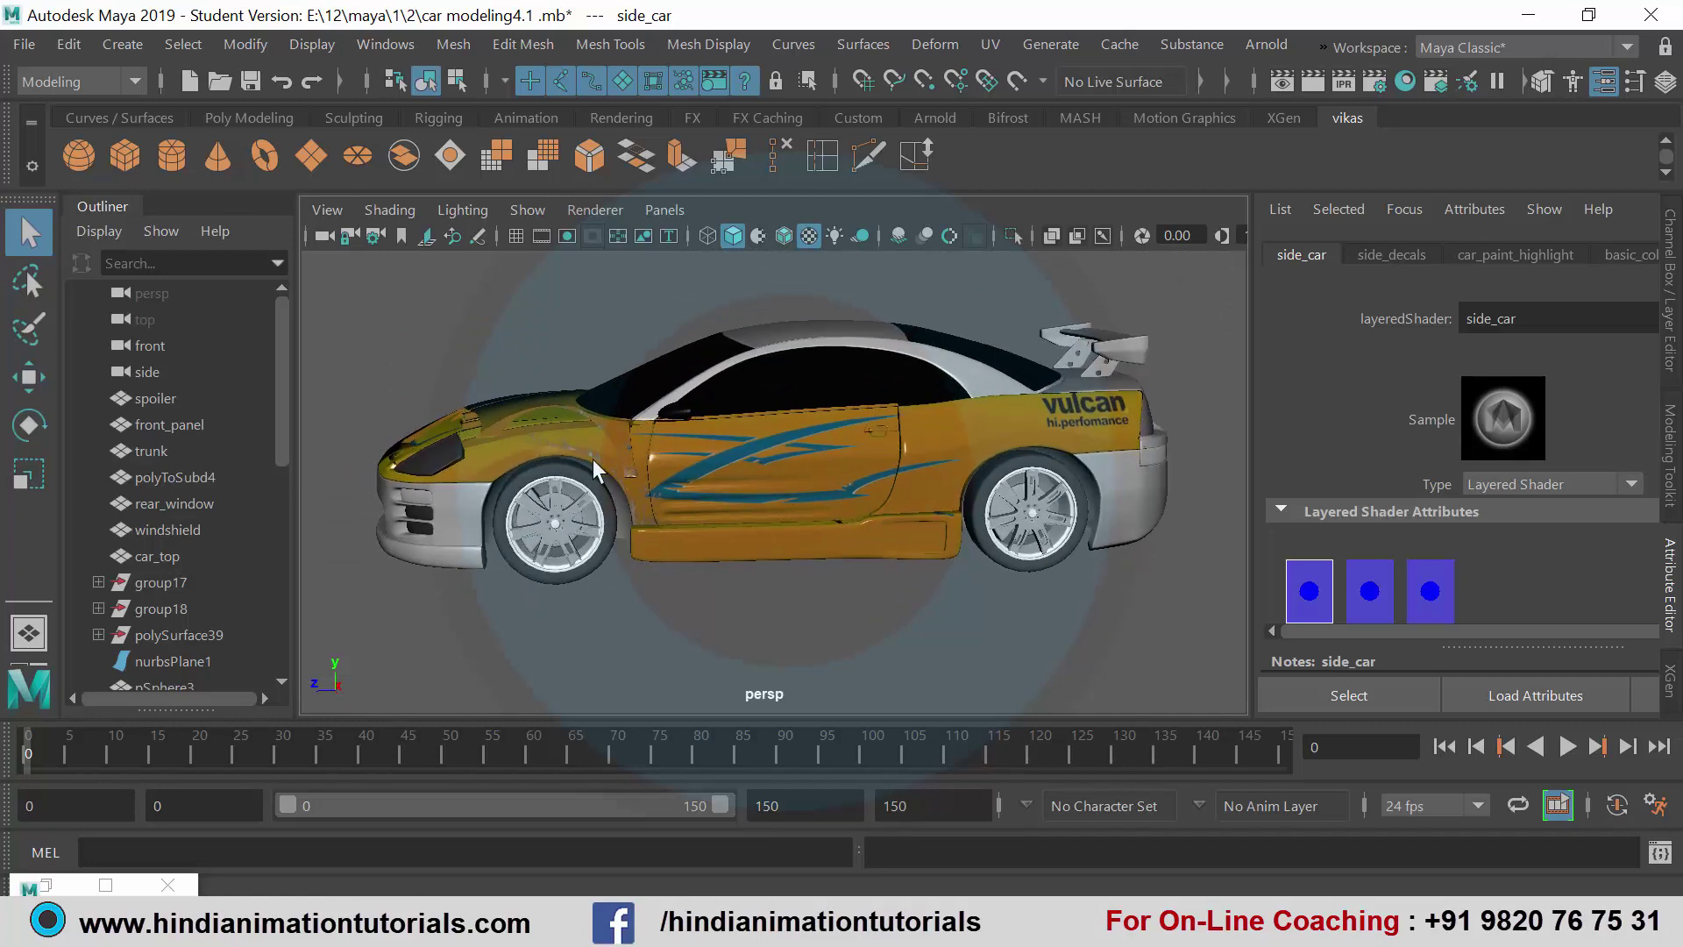
pyautogui.click(592, 463)
pyautogui.keyDown('shift'); pyautogui.click(771, 473); pyautogui.keyUp('shift')
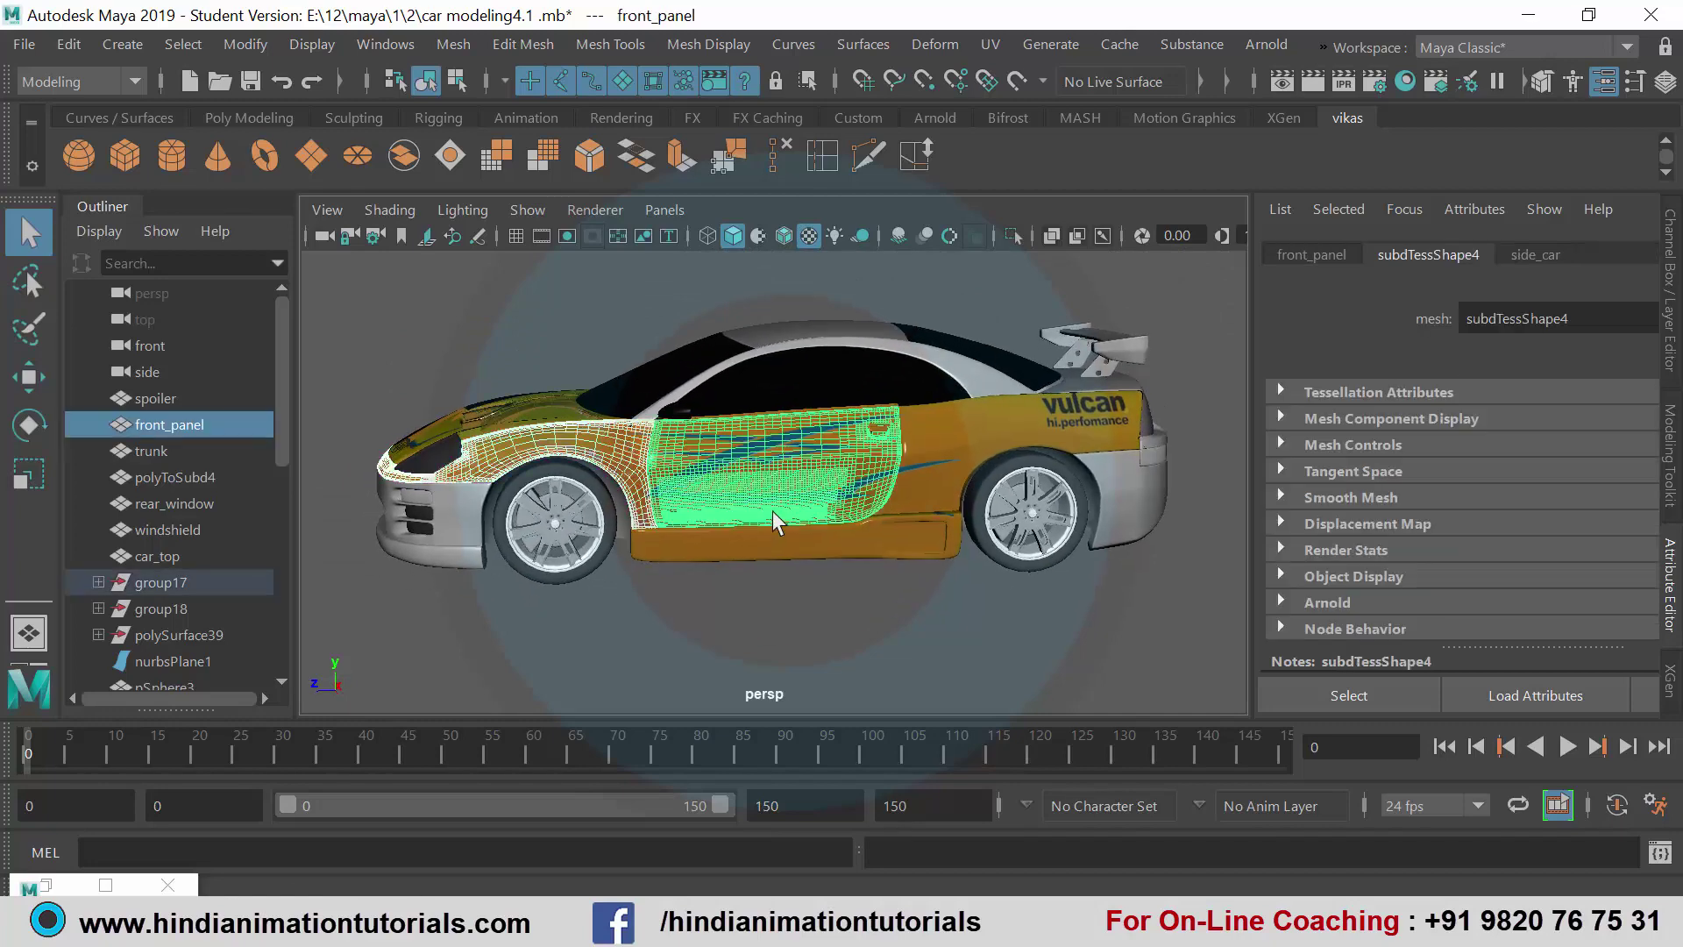
pyautogui.keyDown('shift'); pyautogui.click(780, 539); pyautogui.keyUp('shift')
pyautogui.keyDown('shift'); pyautogui.click(930, 473); pyautogui.keyUp('shift')
# Step: Add the door handle, handle shell and window trim strip to the selection
pyautogui.scroll(3, 929, 472)
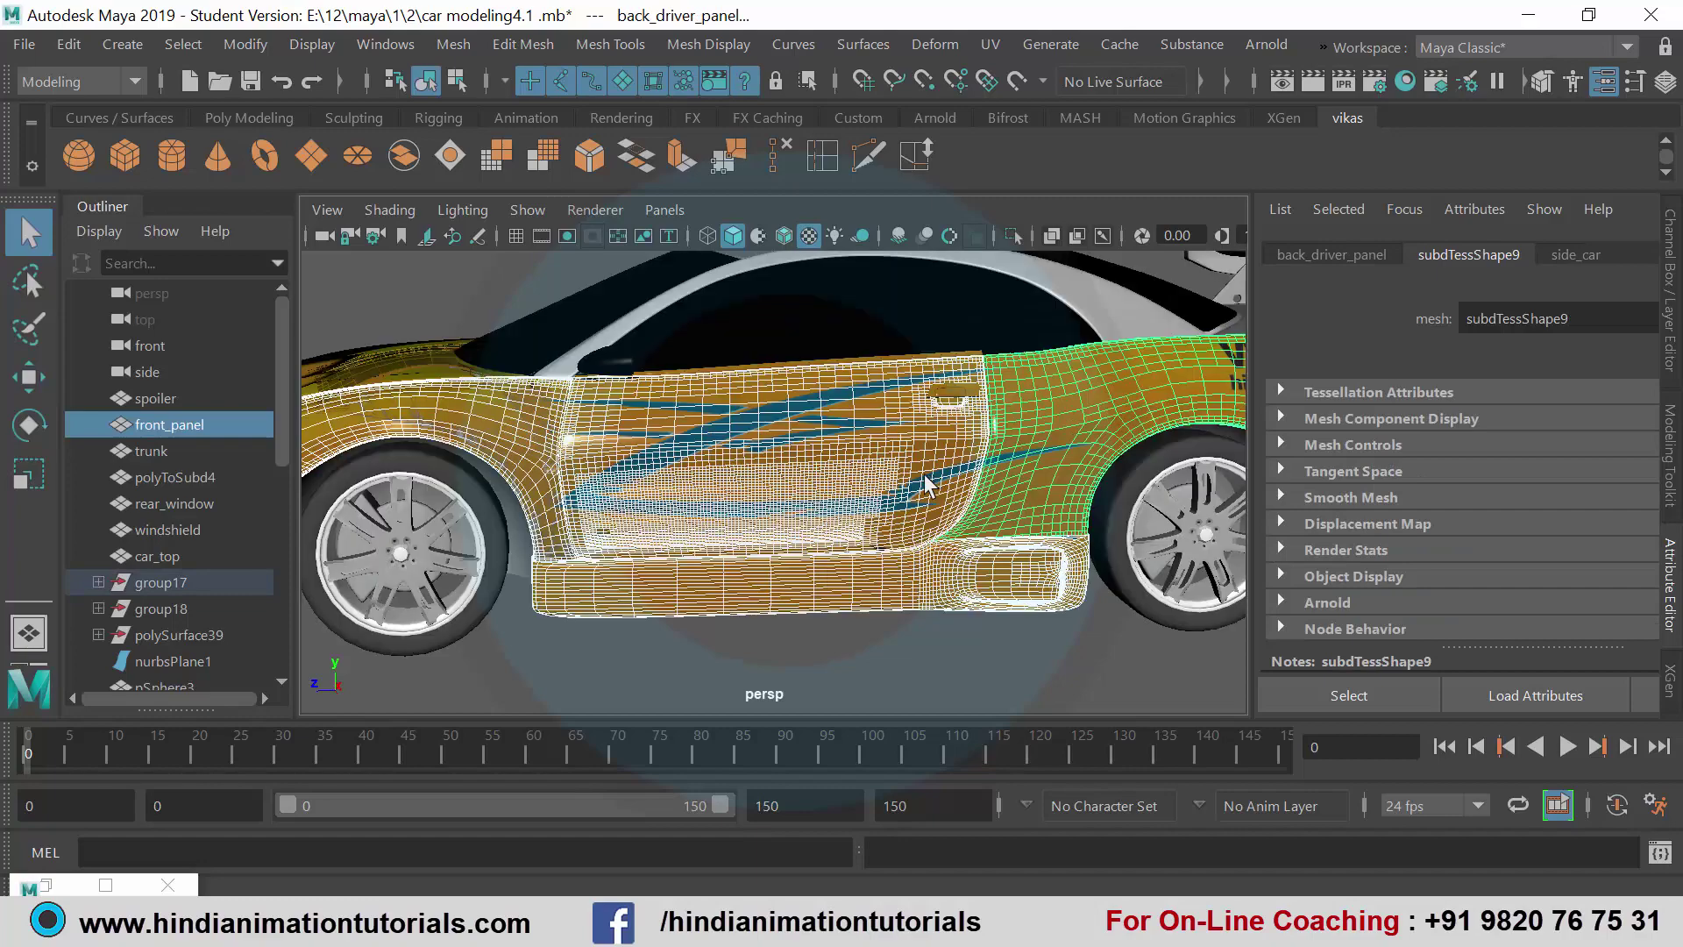
pyautogui.keyDown('shift'); pyautogui.click(961, 388); pyautogui.keyUp('shift')
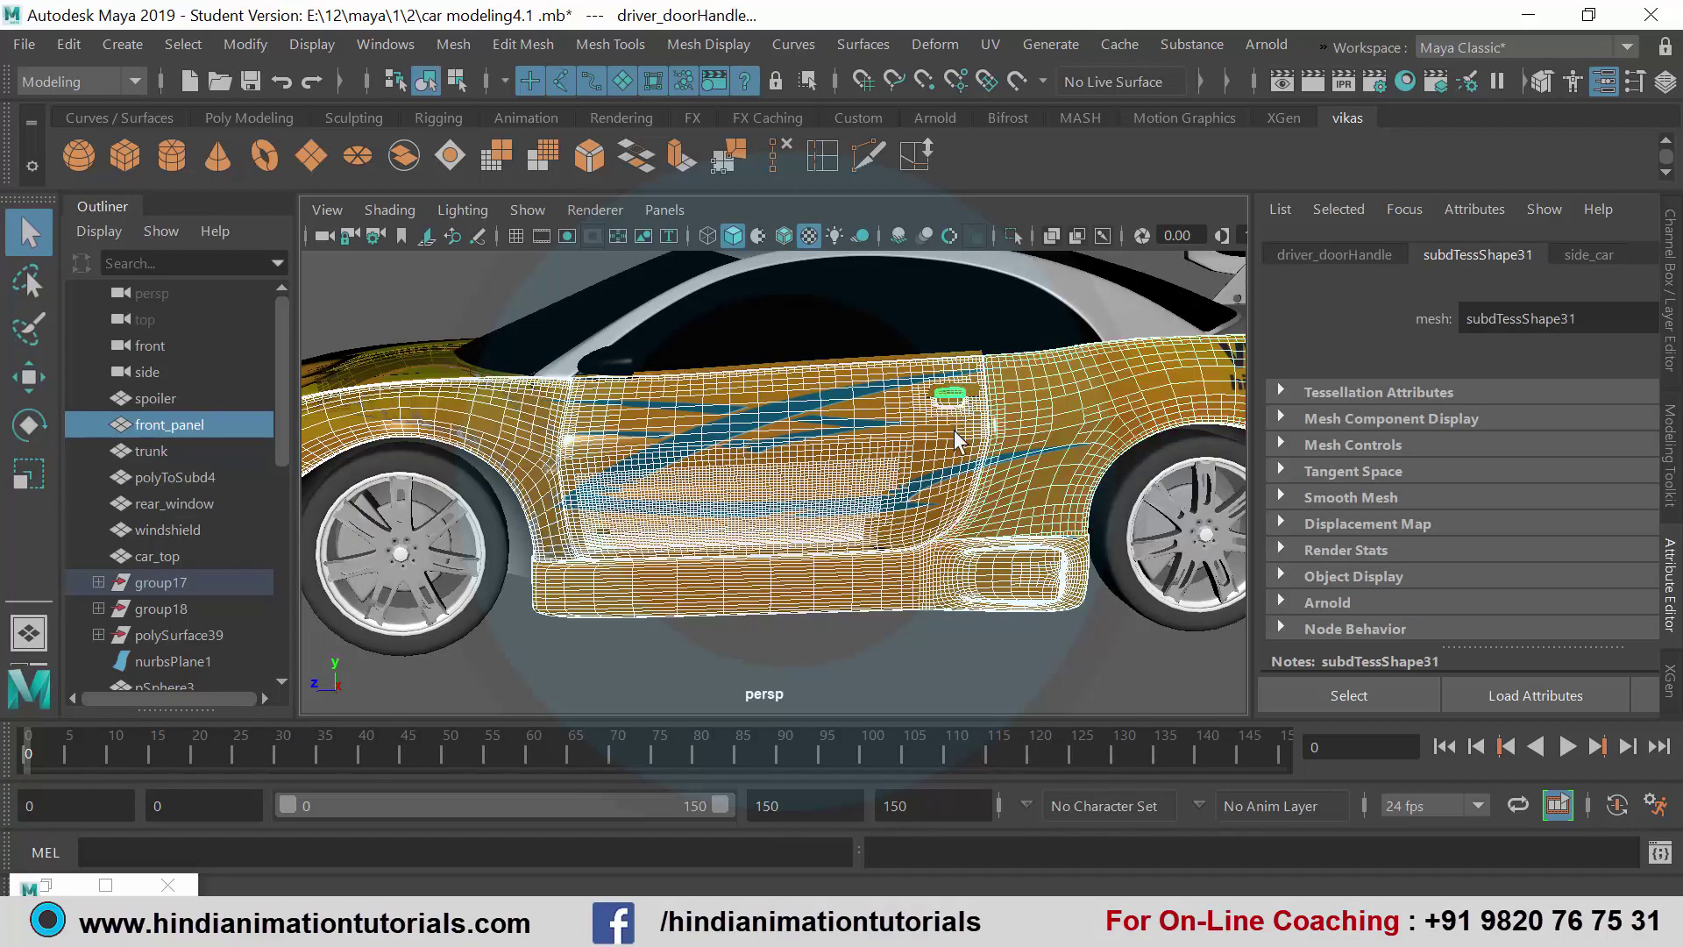
pyautogui.scroll(3, 957, 394)
pyautogui.keyDown('shift'); pyautogui.click(1122, 320); pyautogui.keyUp('shift')
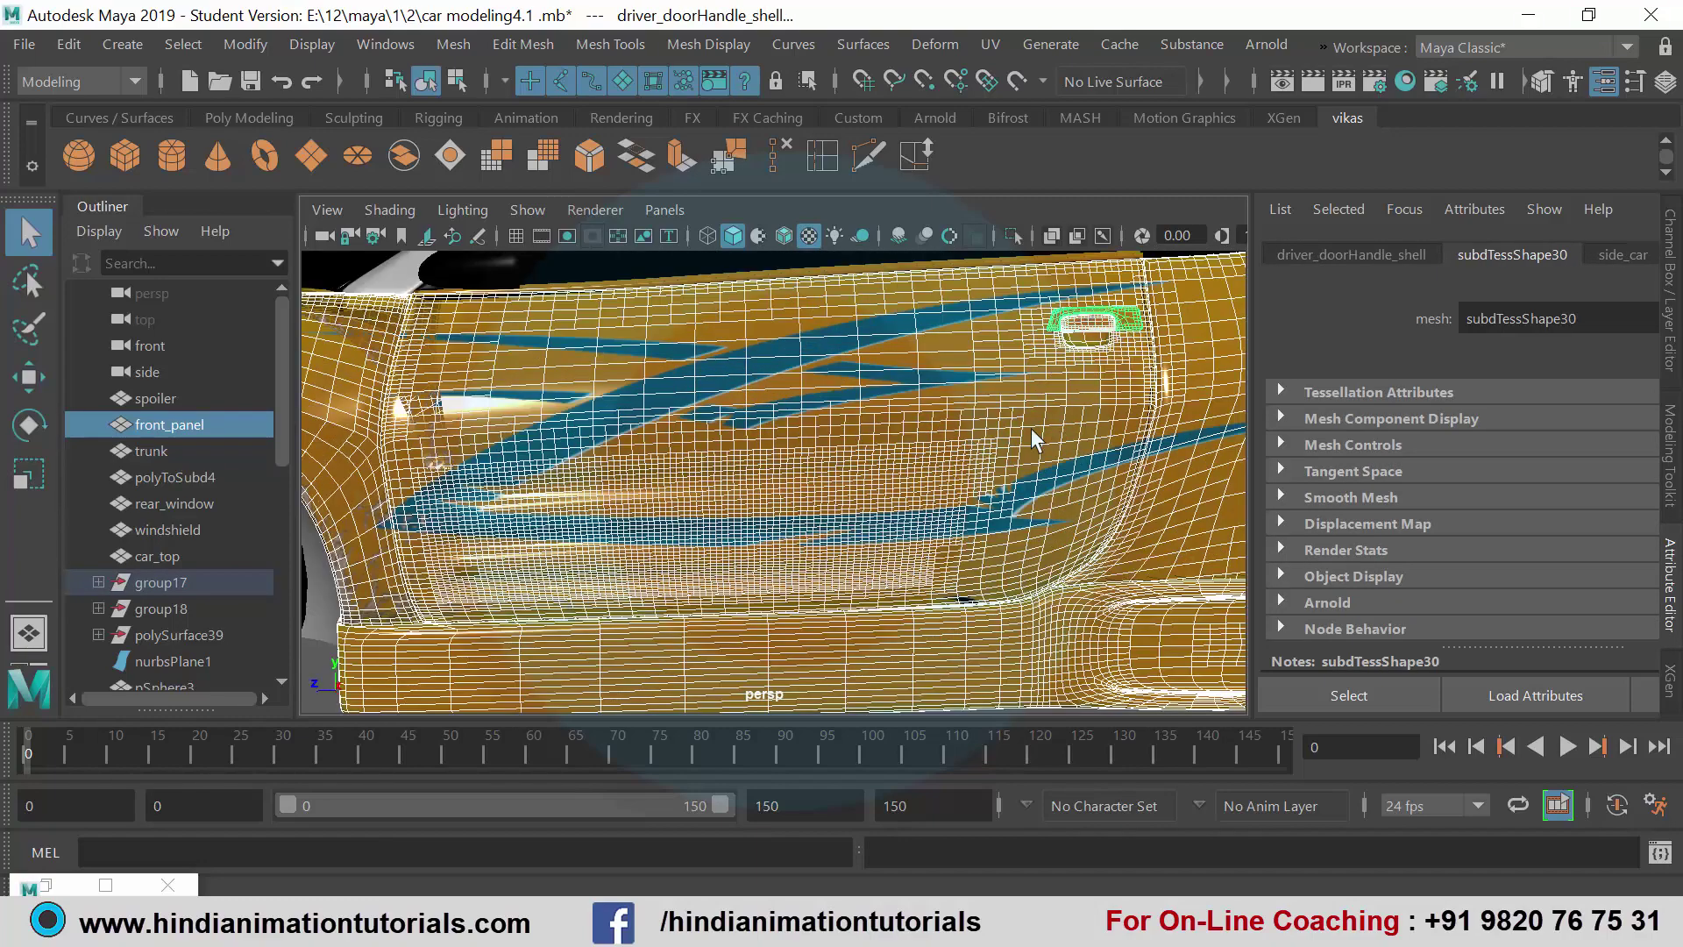
pyautogui.scroll(-2, 981, 412)
pyautogui.scroll(-2, 927, 421)
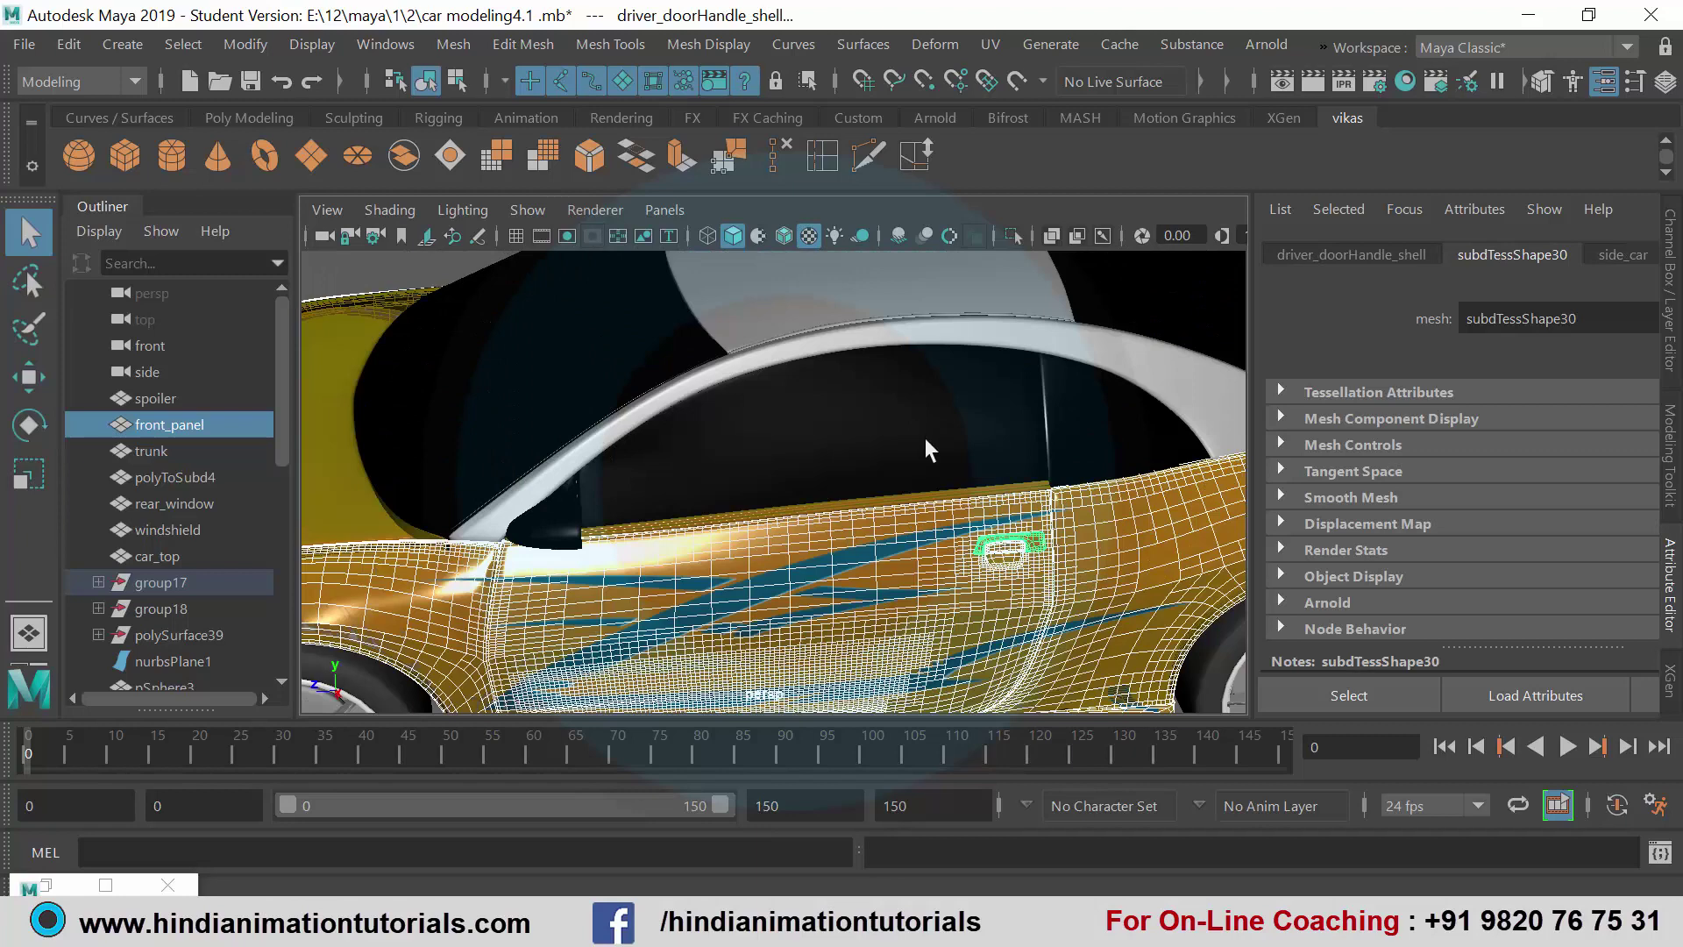
pyautogui.click(951, 486)
pyautogui.scroll(-3, 950, 486)
pyautogui.scroll(-2, 950, 489)
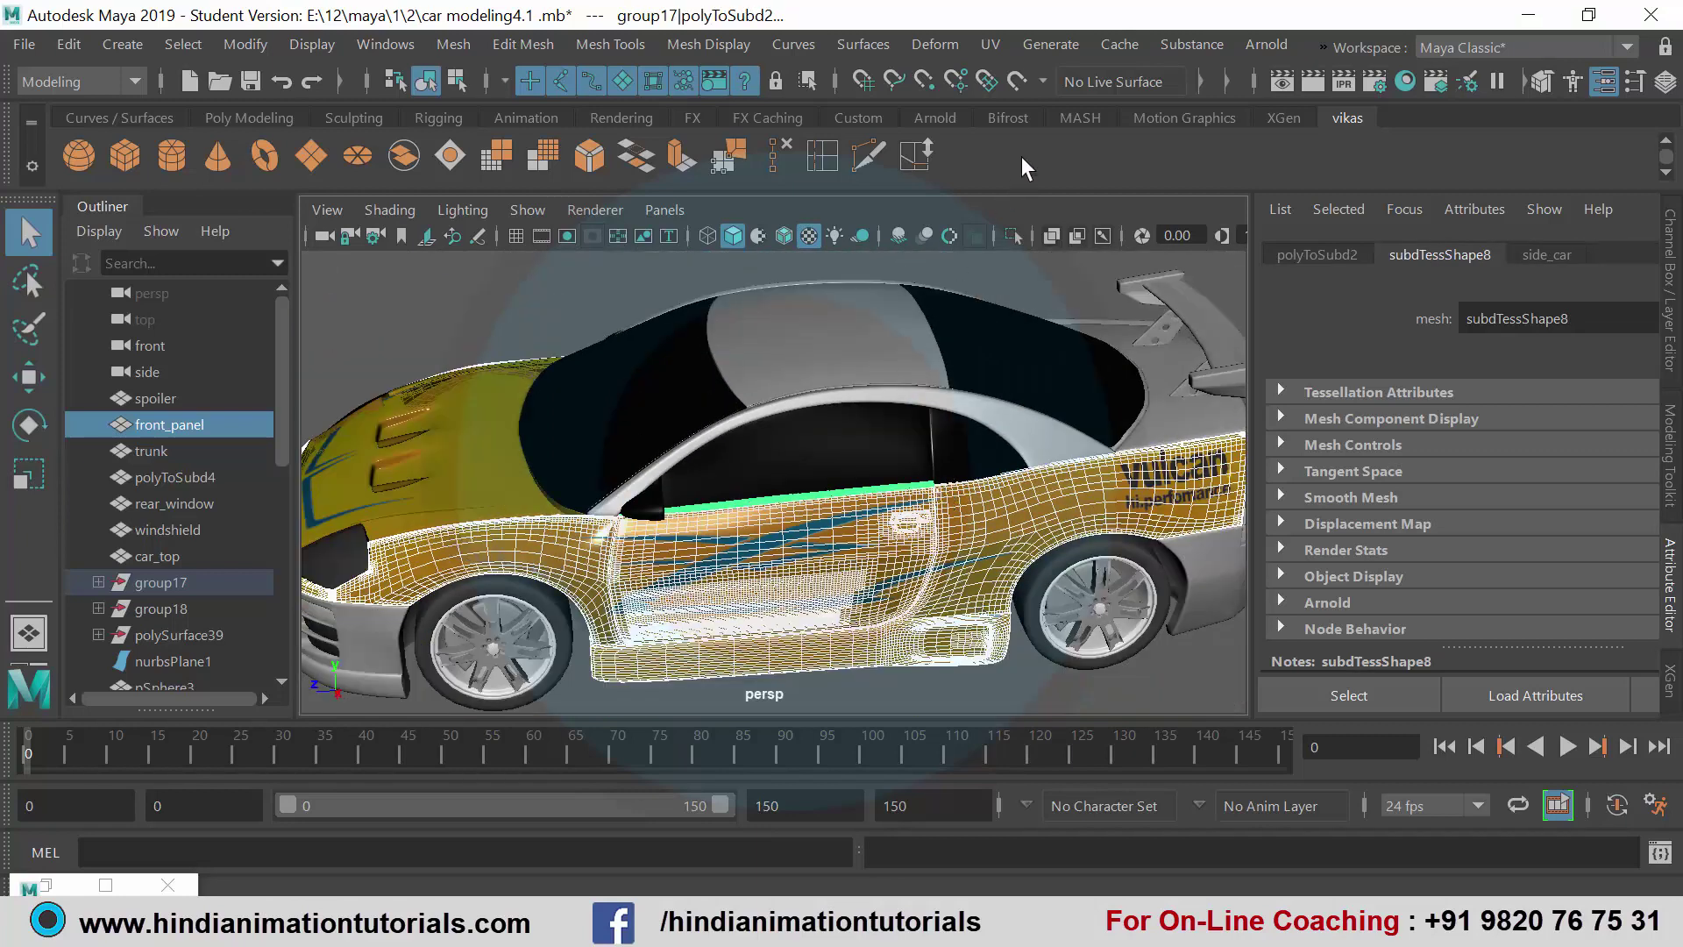
pyautogui.click(990, 46)
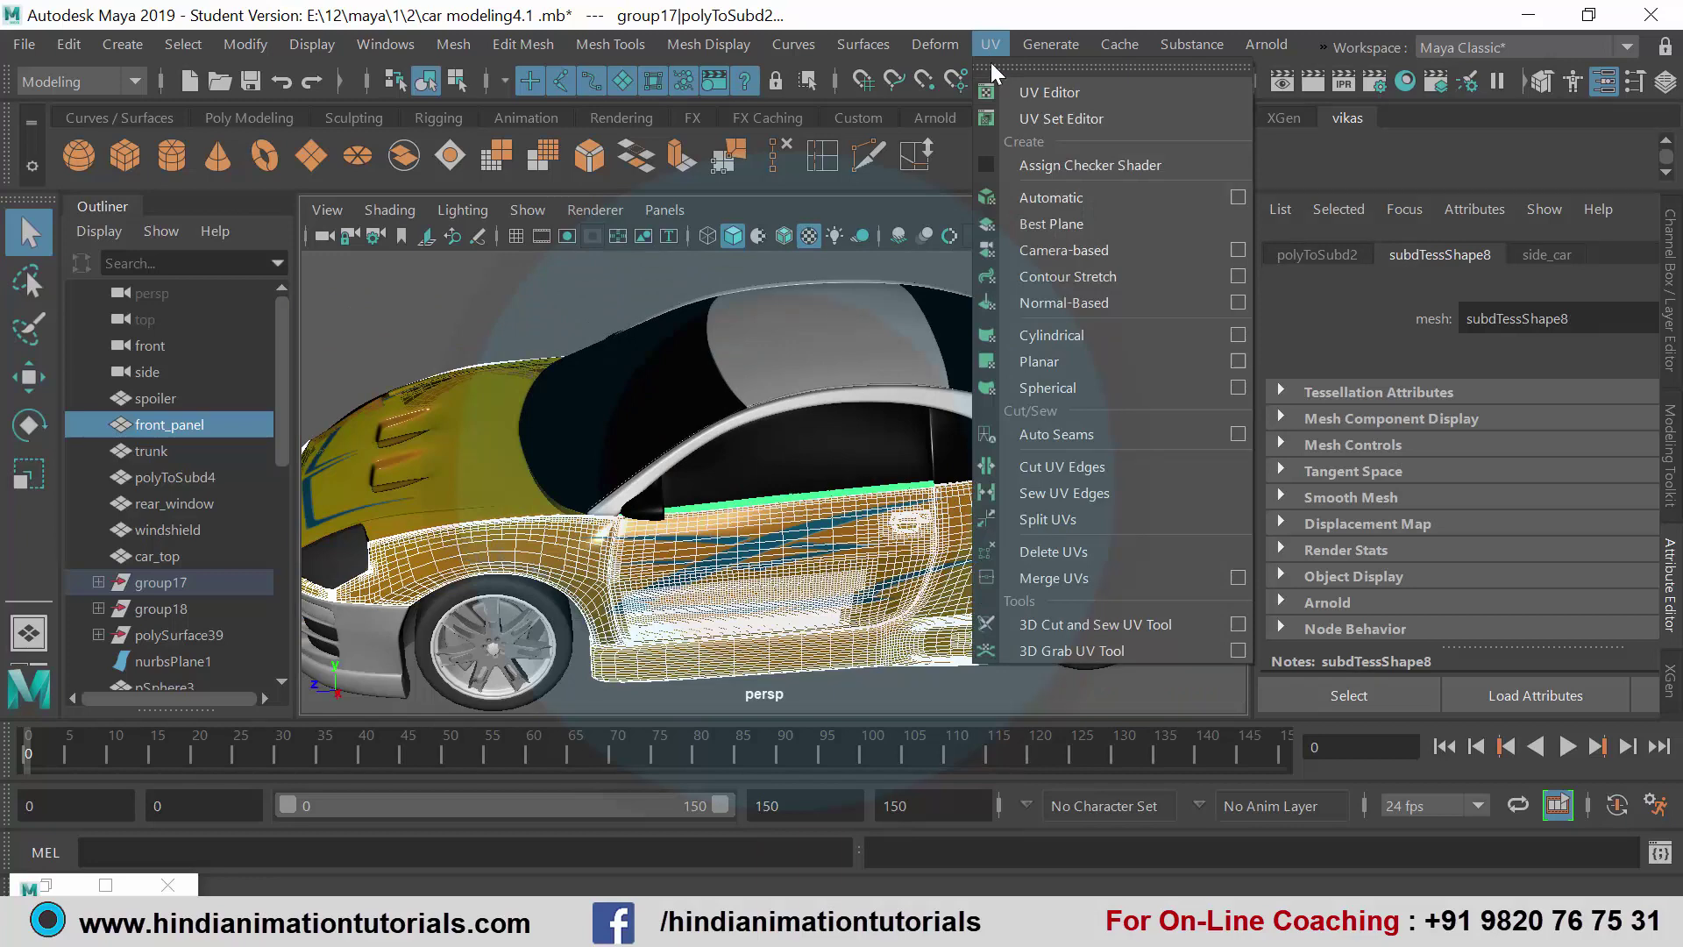
# Step: Apply an X-axis planar UV projection to the side pieces, shown over body_color.tif
pyautogui.click(1061, 91)
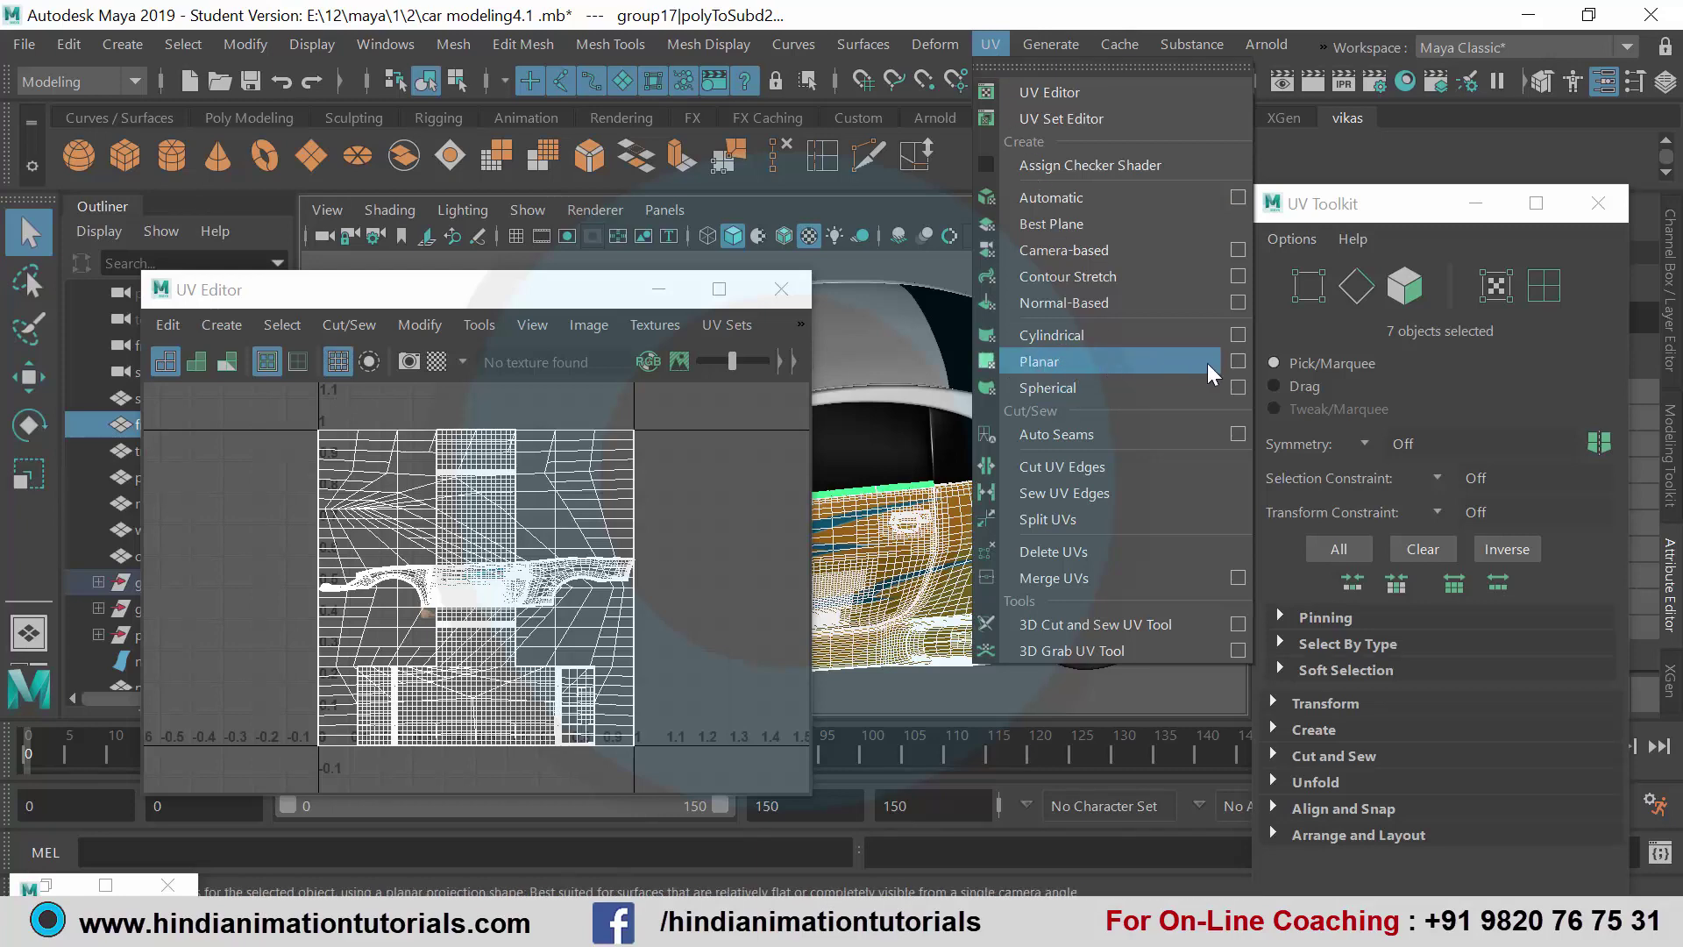
pyautogui.click(1237, 362)
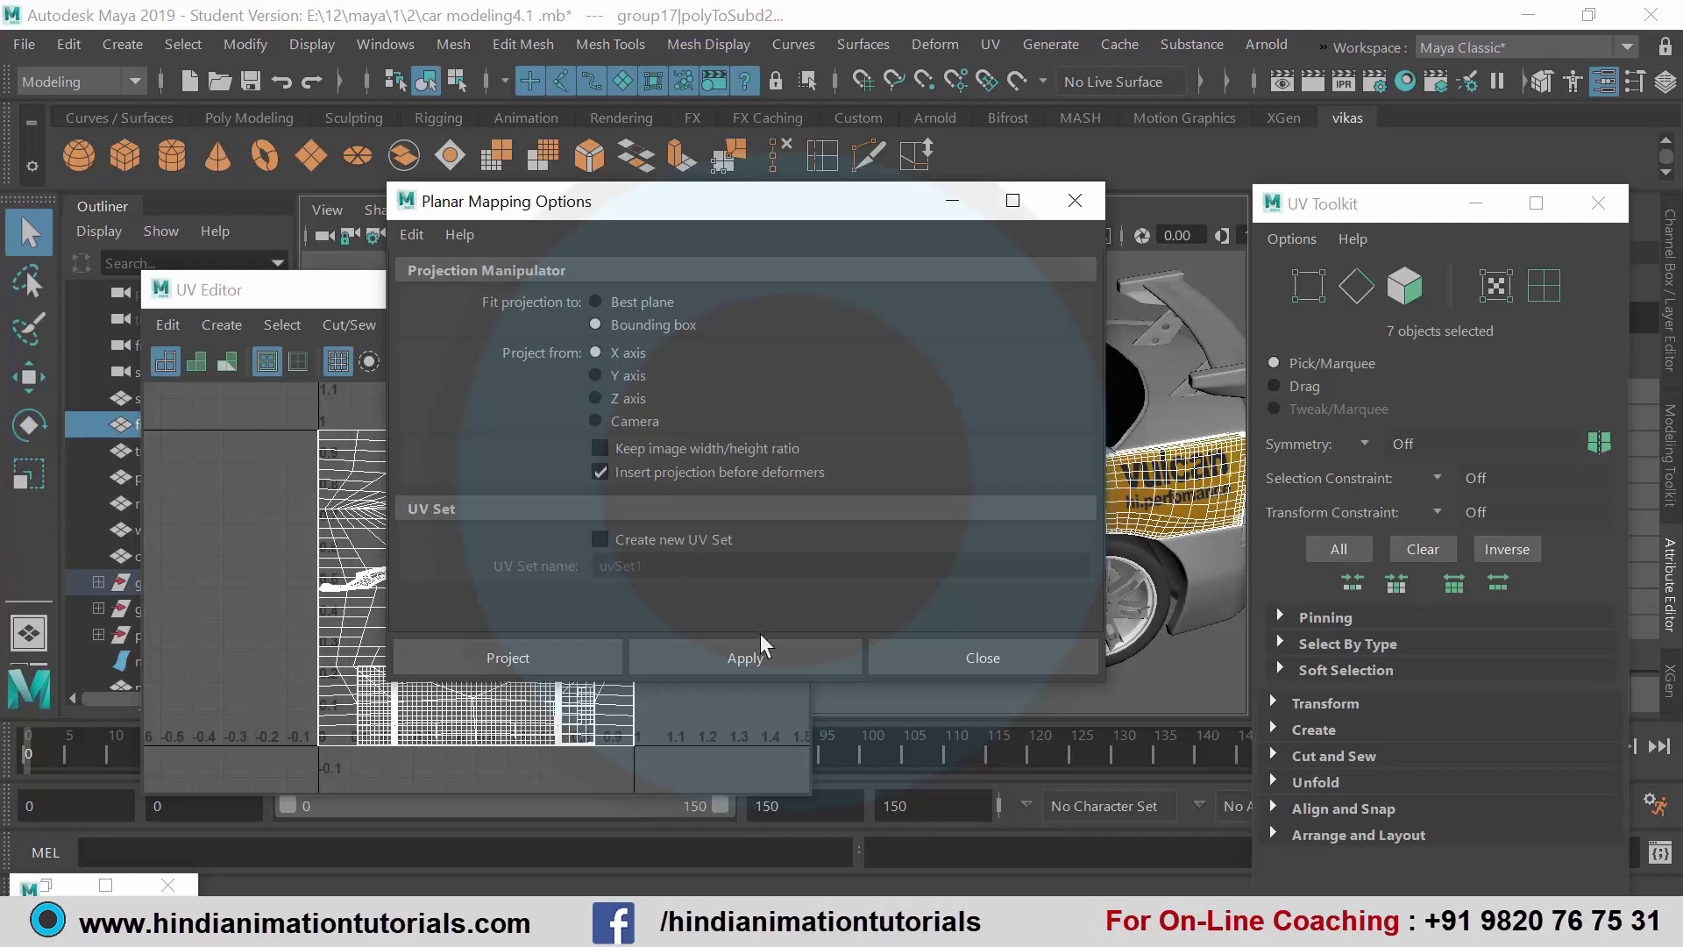
pyautogui.click(733, 654)
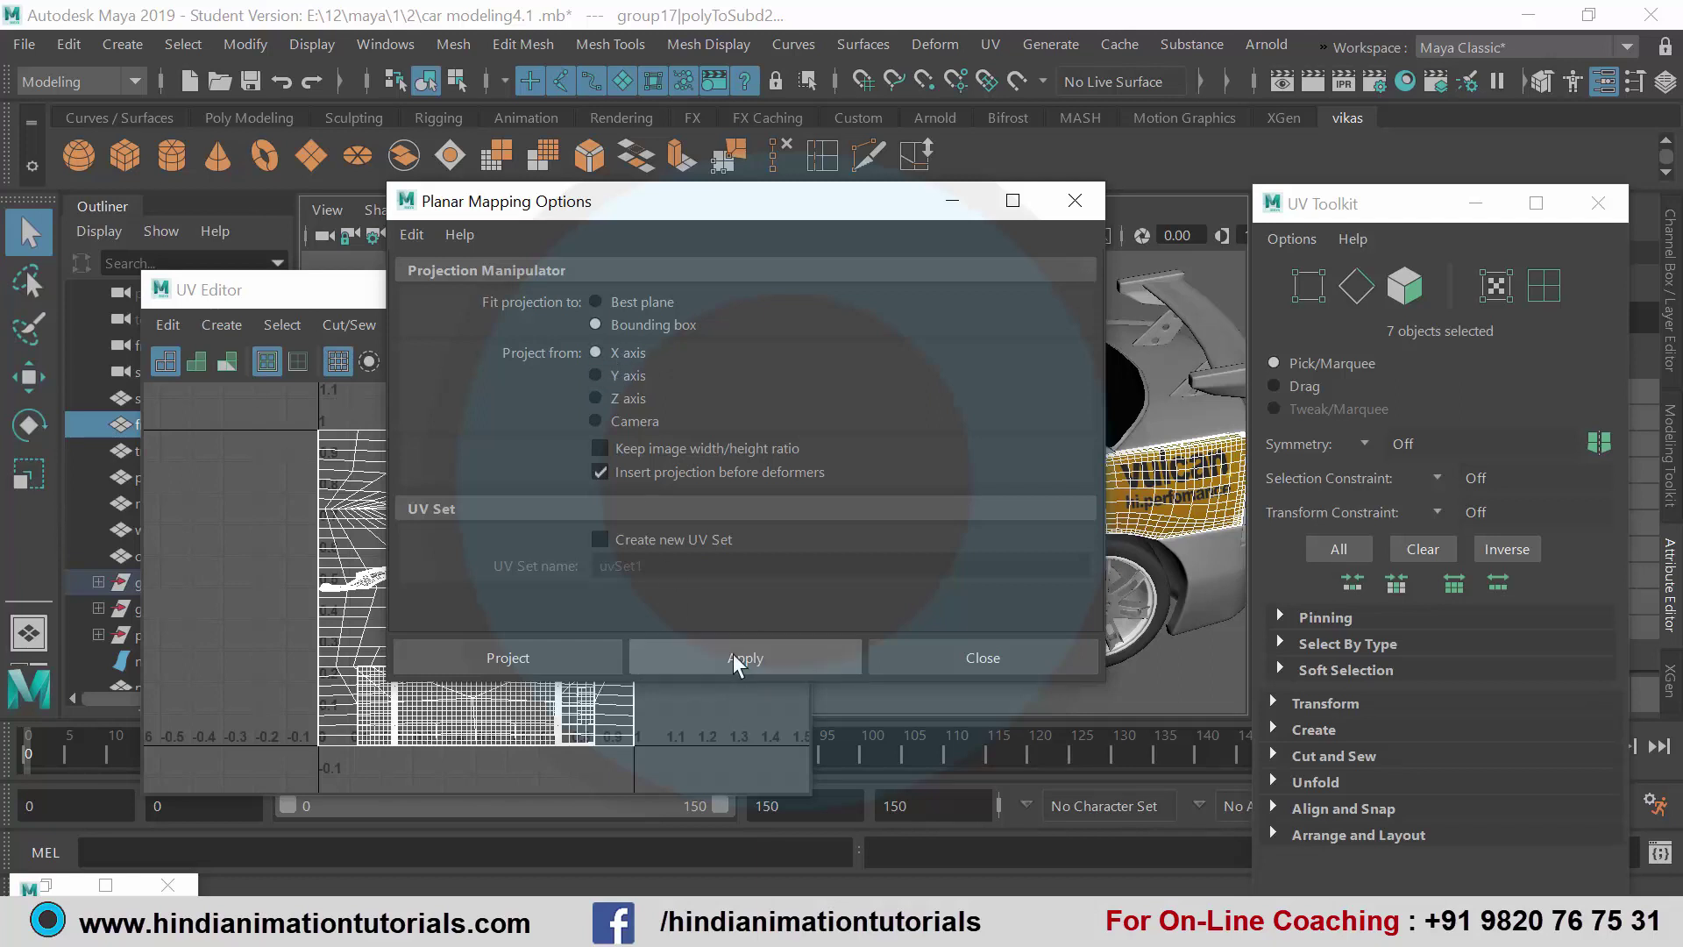
pyautogui.click(952, 201)
pyautogui.click(1478, 207)
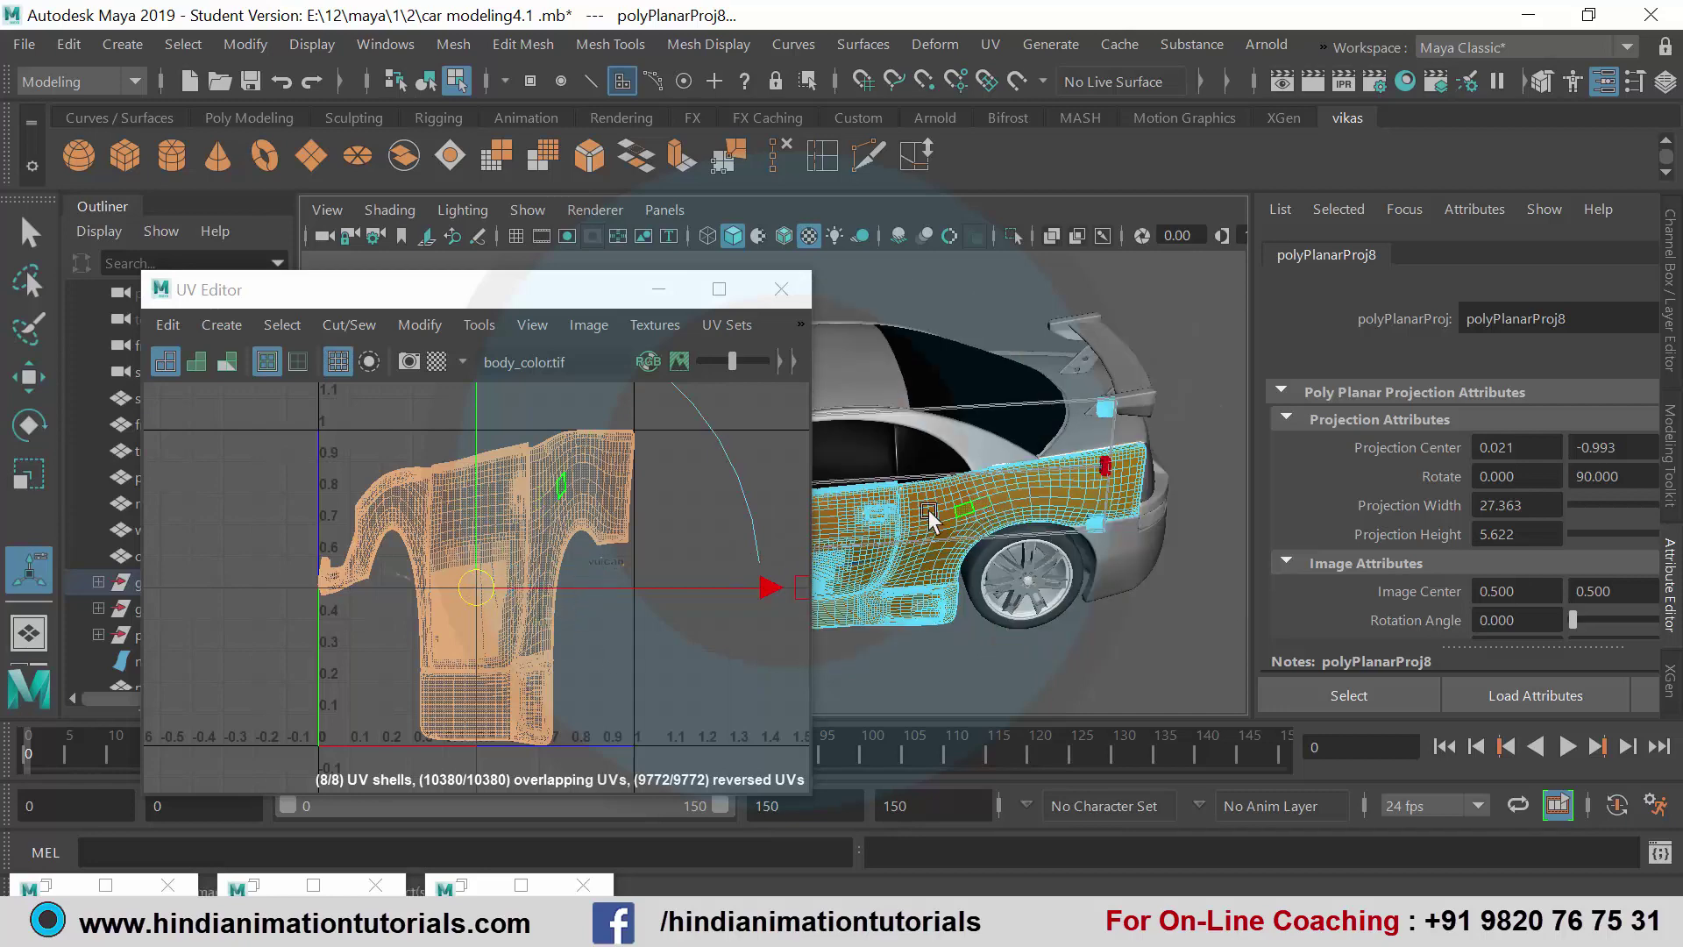
# Step: In UV Shell mode, select the side-panel UV shells and stretch them wider along U
pyautogui.moveTo(928, 508)
pyautogui.keyDown('alt'); pyautogui.mouseDown()
pyautogui.moveTo(1035, 522)
pyautogui.moveTo(1006, 533)
pyautogui.mouseUp(); pyautogui.keyUp('alt')
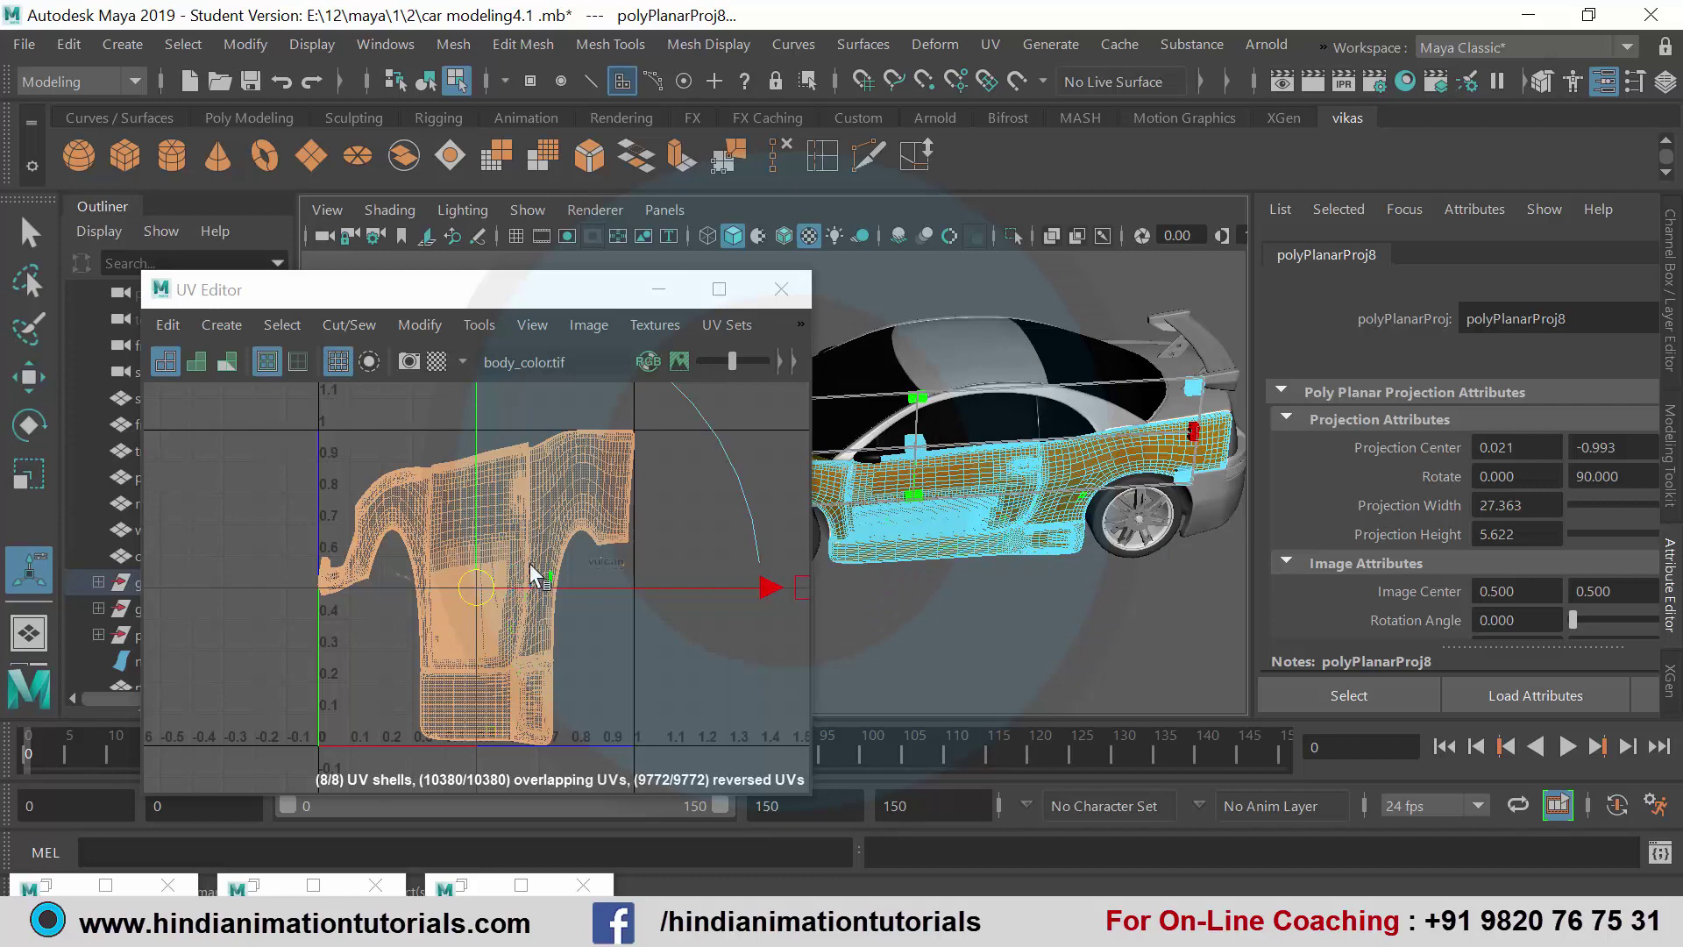
pyautogui.moveTo(517, 531)
pyautogui.mouseDown(button='right')
pyautogui.moveTo(378, 497)
pyautogui.moveTo(391, 492)
pyautogui.mouseUp(button='right')
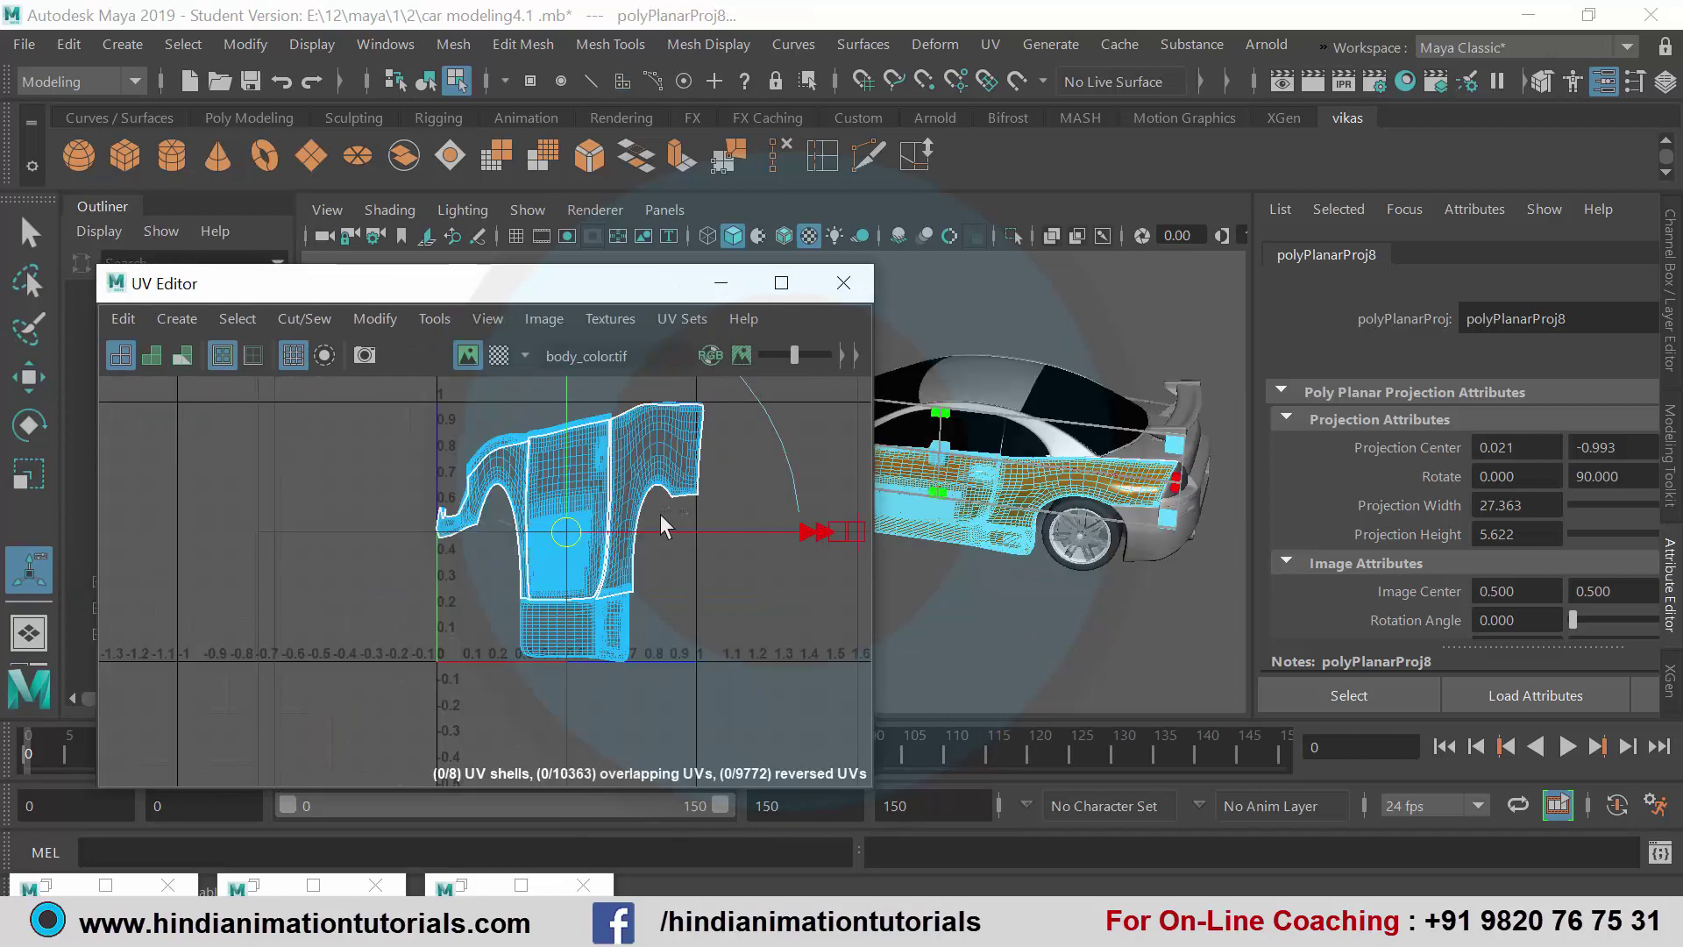
pyautogui.press('r')
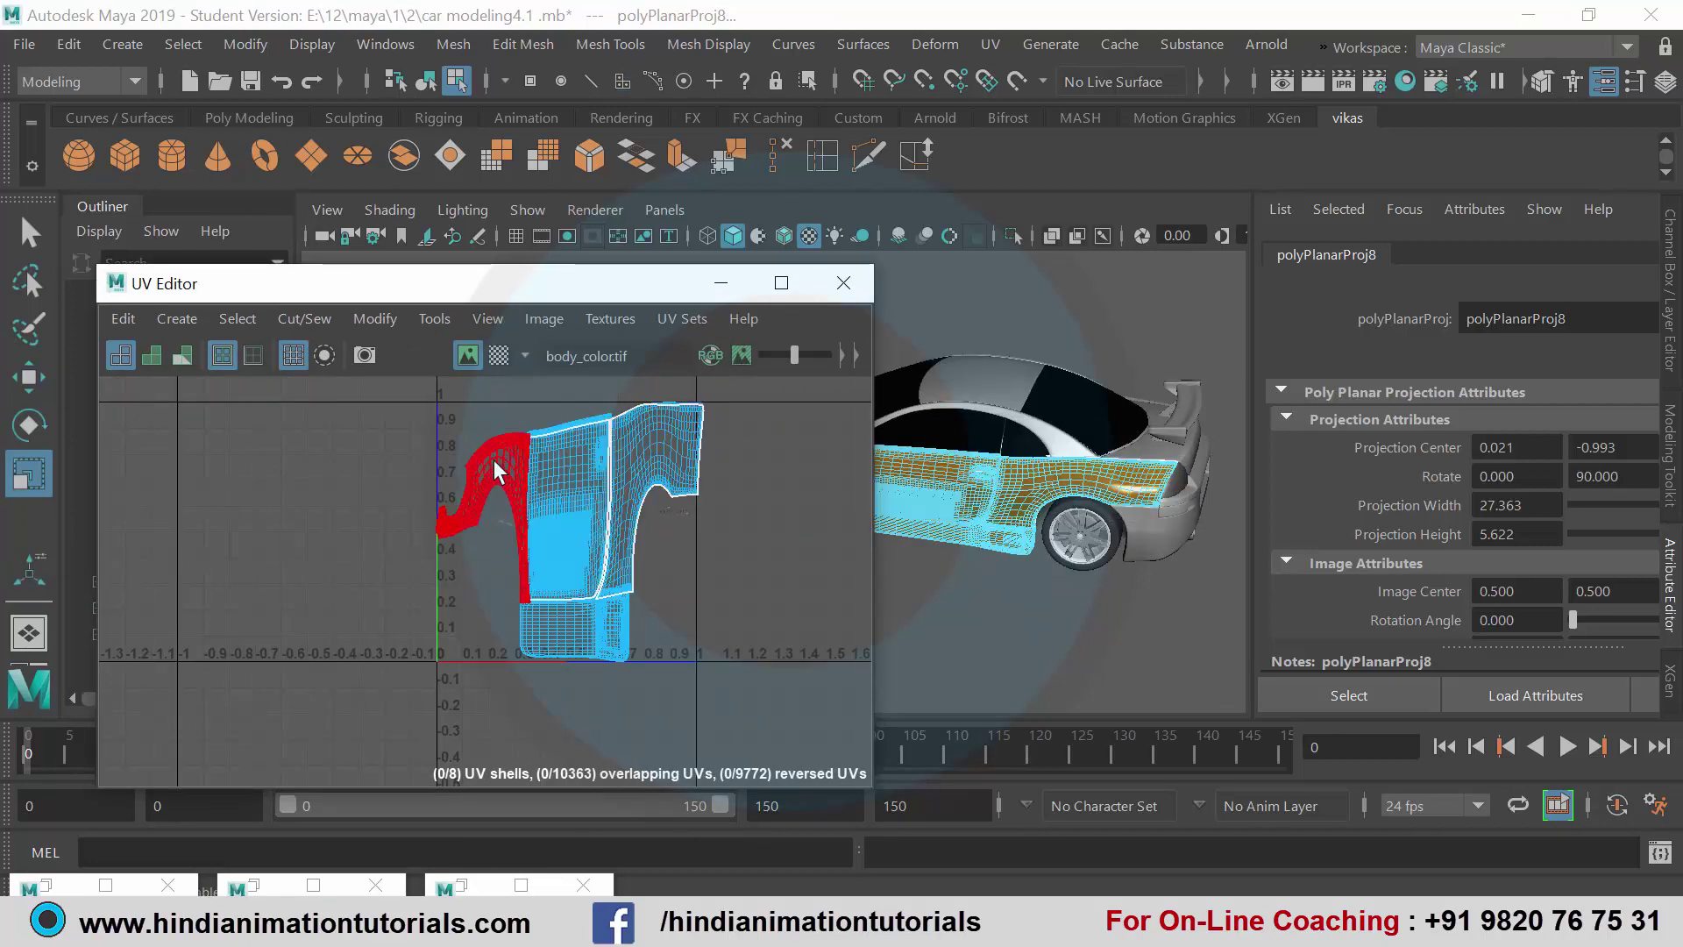
pyautogui.click(498, 465)
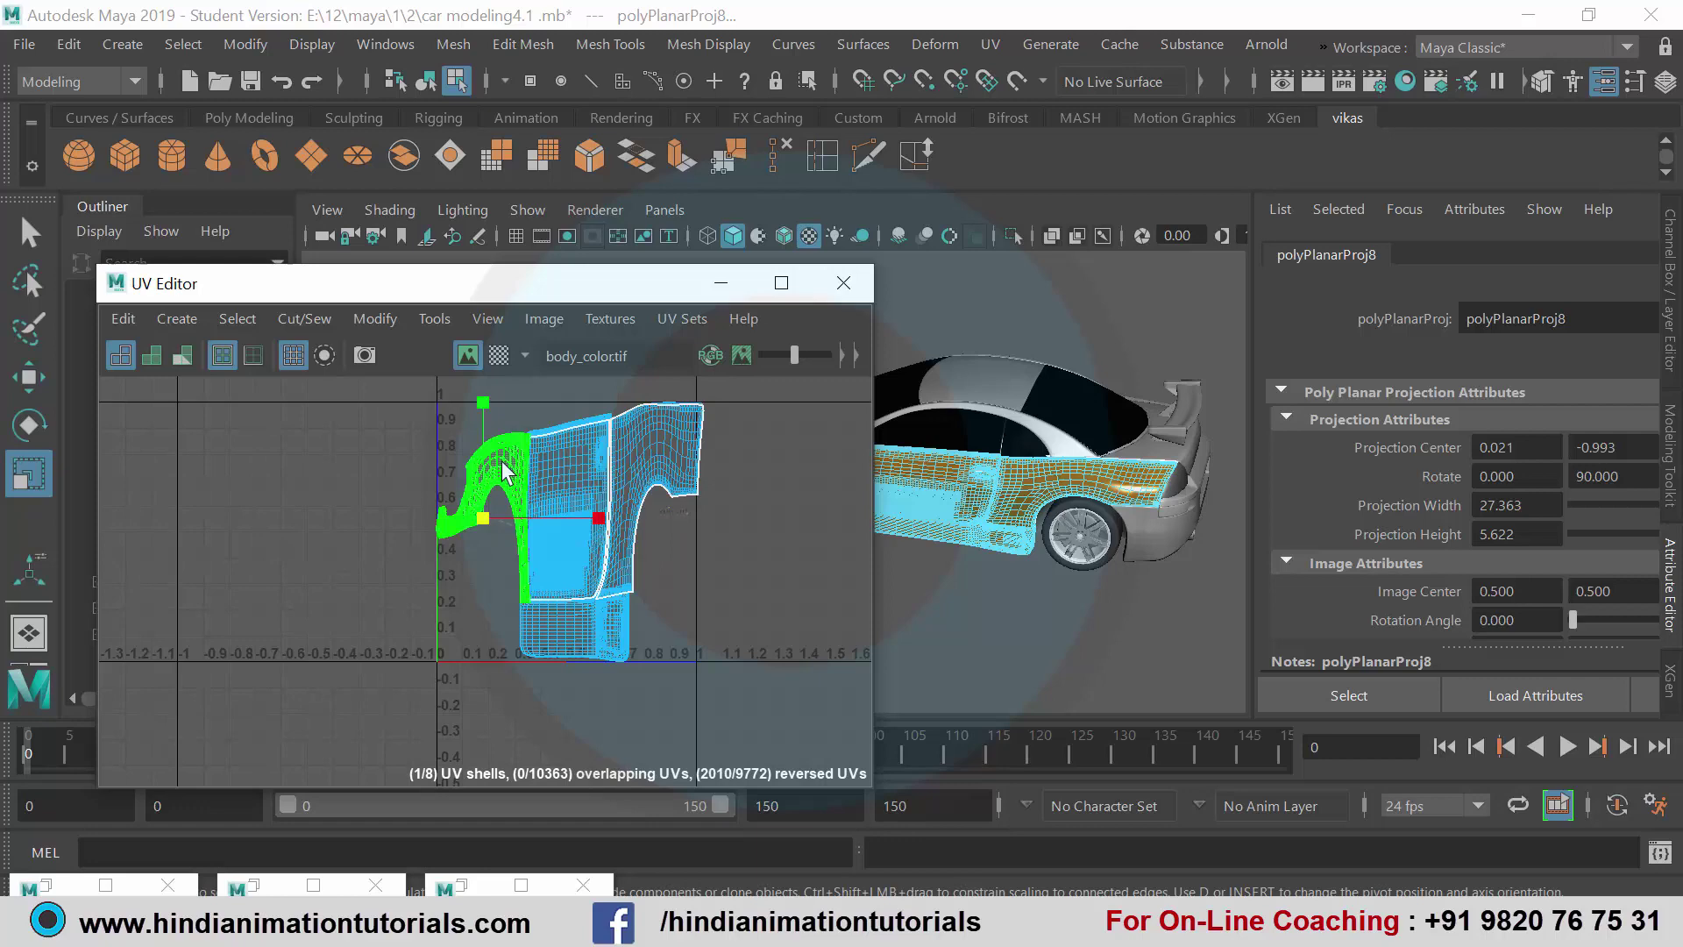
pyautogui.keyDown('shift'); pyautogui.click(561, 457); pyautogui.keyUp('shift')
pyautogui.click(578, 418)
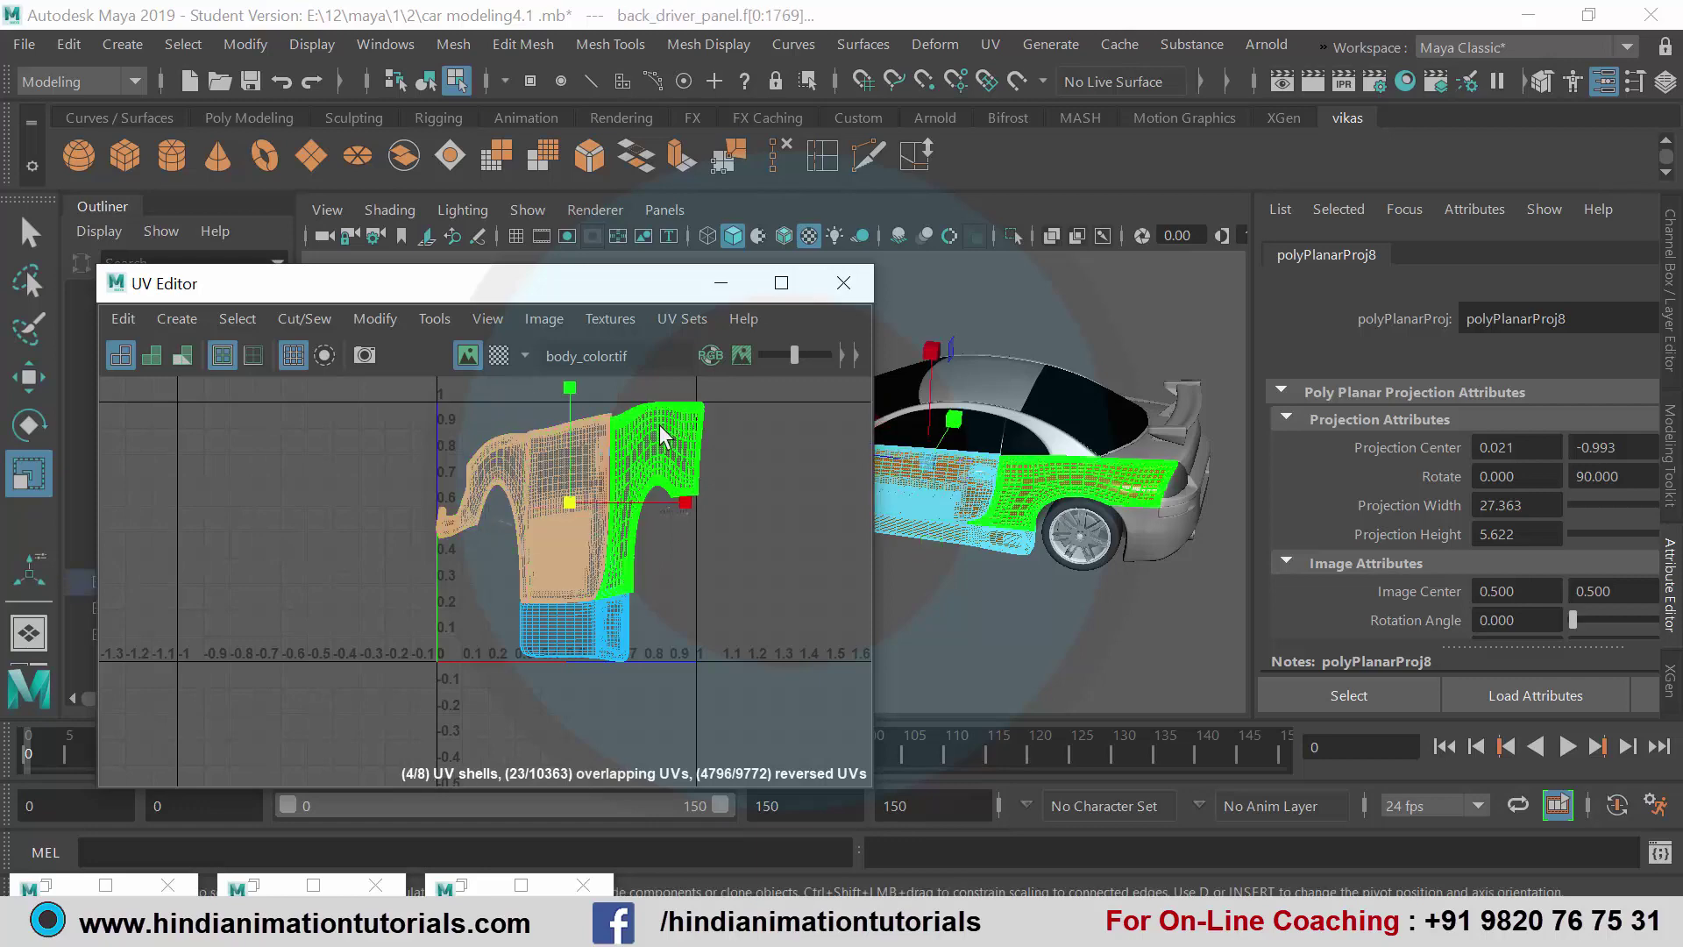
pyautogui.click(605, 624)
pyautogui.click(676, 570)
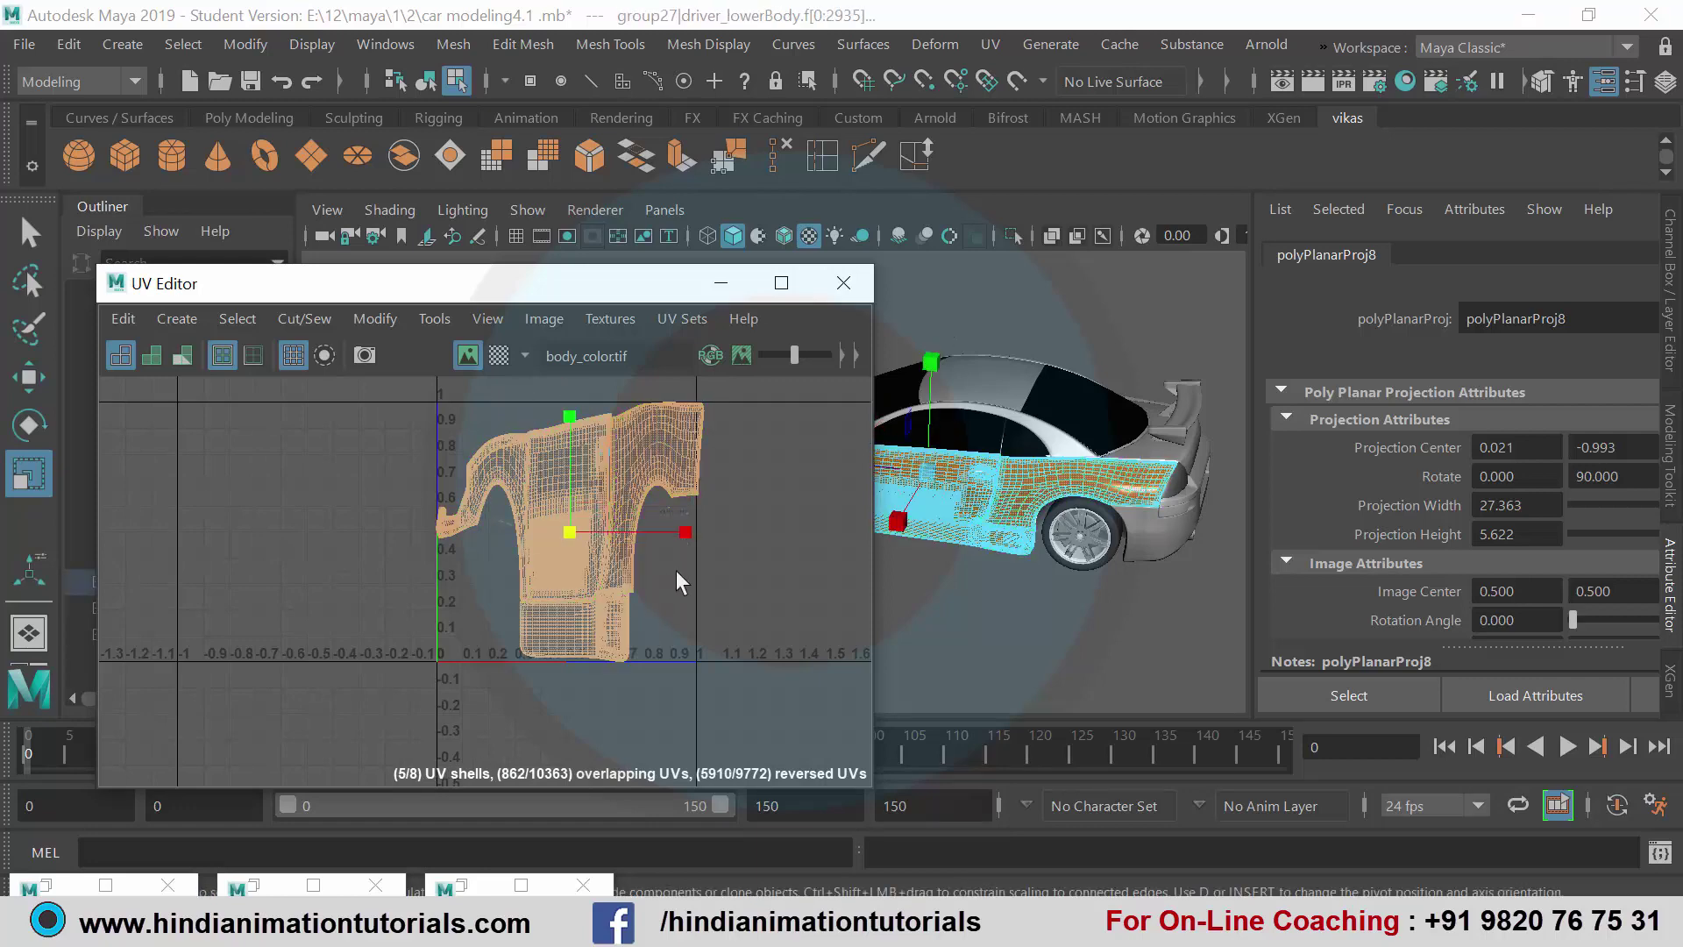
pyautogui.scroll(1, 675, 570)
pyautogui.click(609, 518)
pyautogui.moveTo(668, 525); pyautogui.dragTo(691, 519)
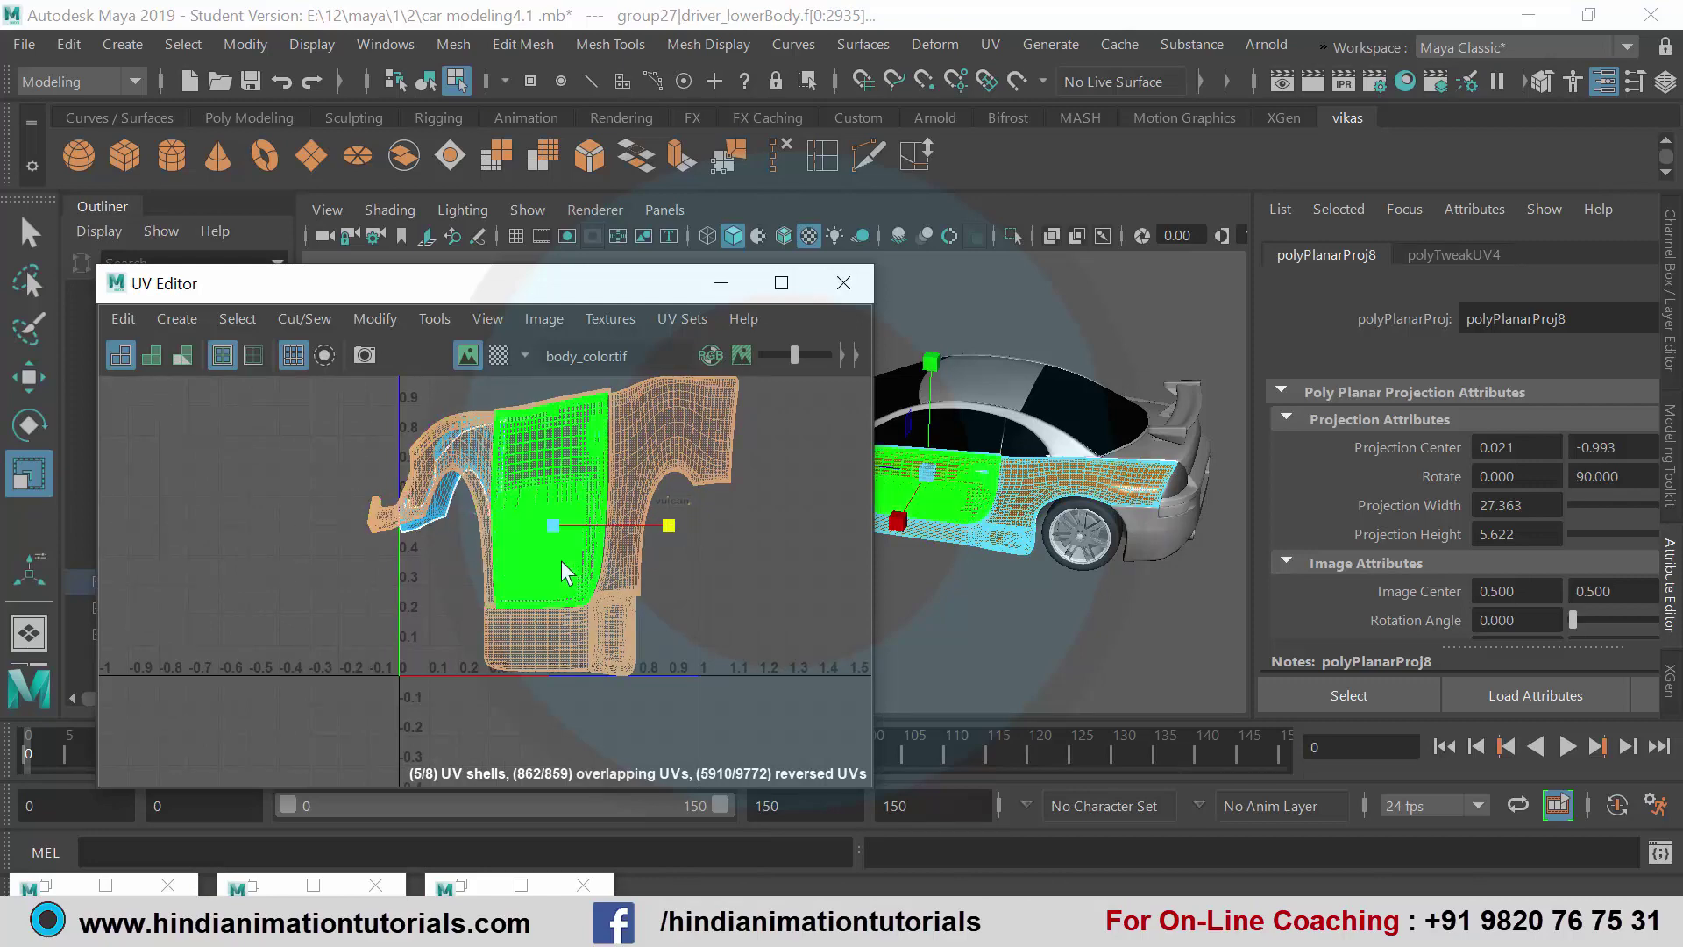
# Step: Add the front panel, window-edge strip and door handle shells to the selection
pyautogui.moveTo(1052, 474)
pyautogui.keyDown('alt'); pyautogui.mouseDown()
pyautogui.moveTo(996, 471)
pyautogui.moveTo(1030, 553)
pyautogui.mouseUp(); pyautogui.keyUp('alt')
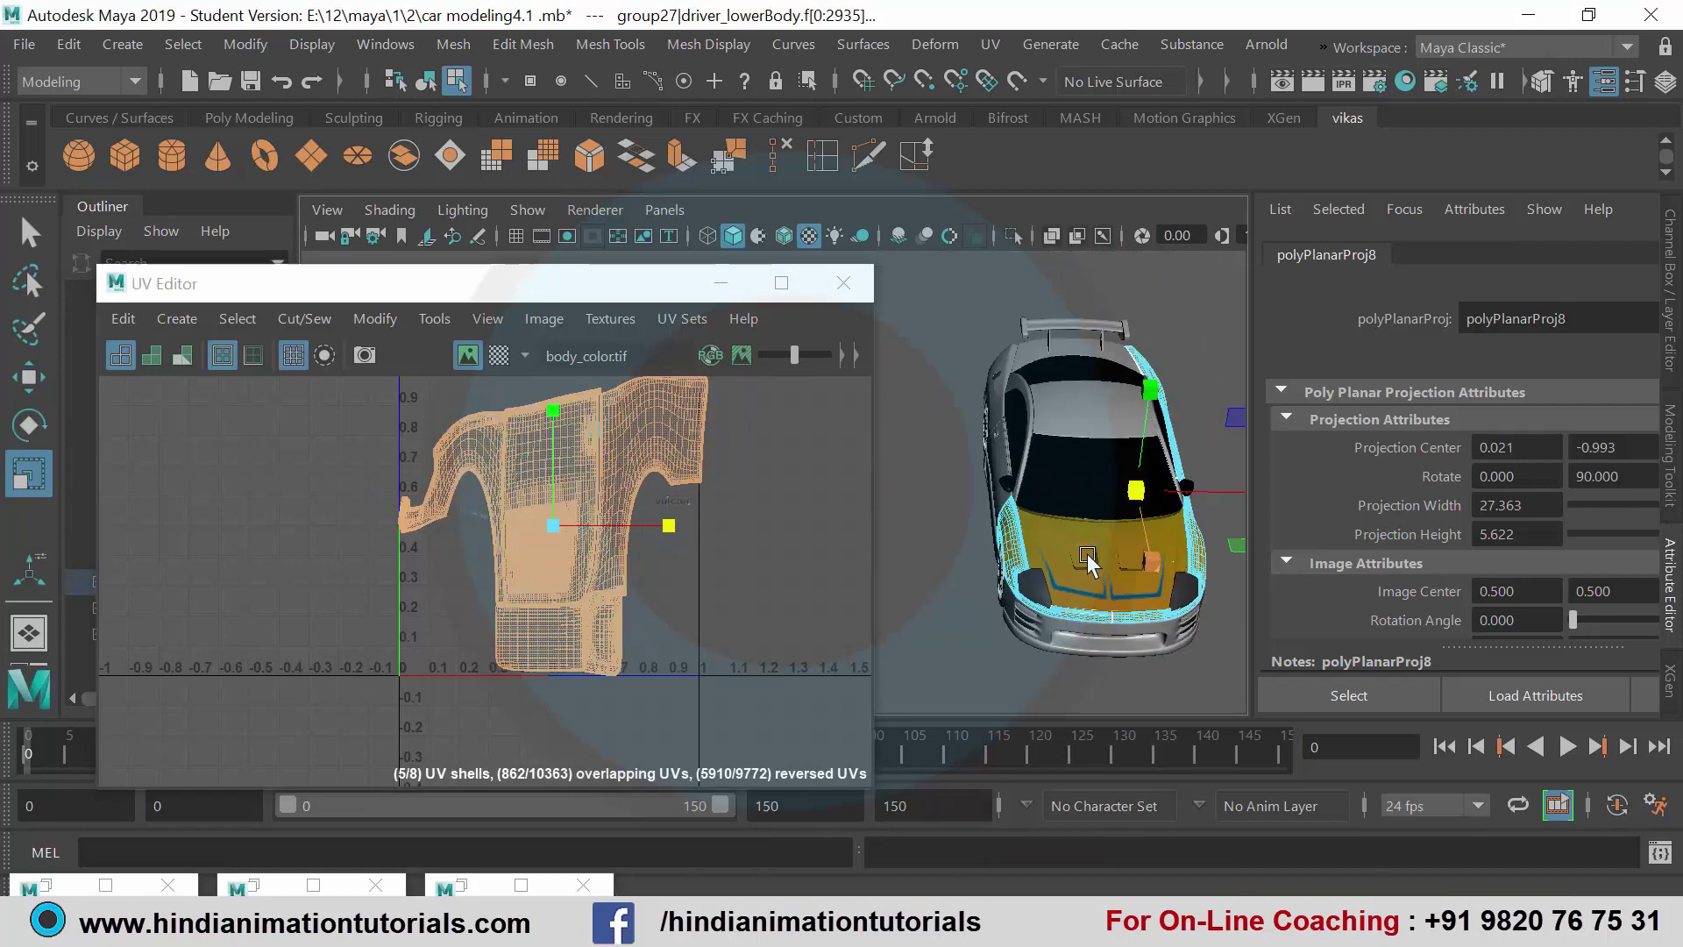
pyautogui.click(1030, 553)
pyautogui.keyDown('alt'); pyautogui.moveTo(1030, 552); pyautogui.dragTo(1061, 635); pyautogui.keyUp('alt')
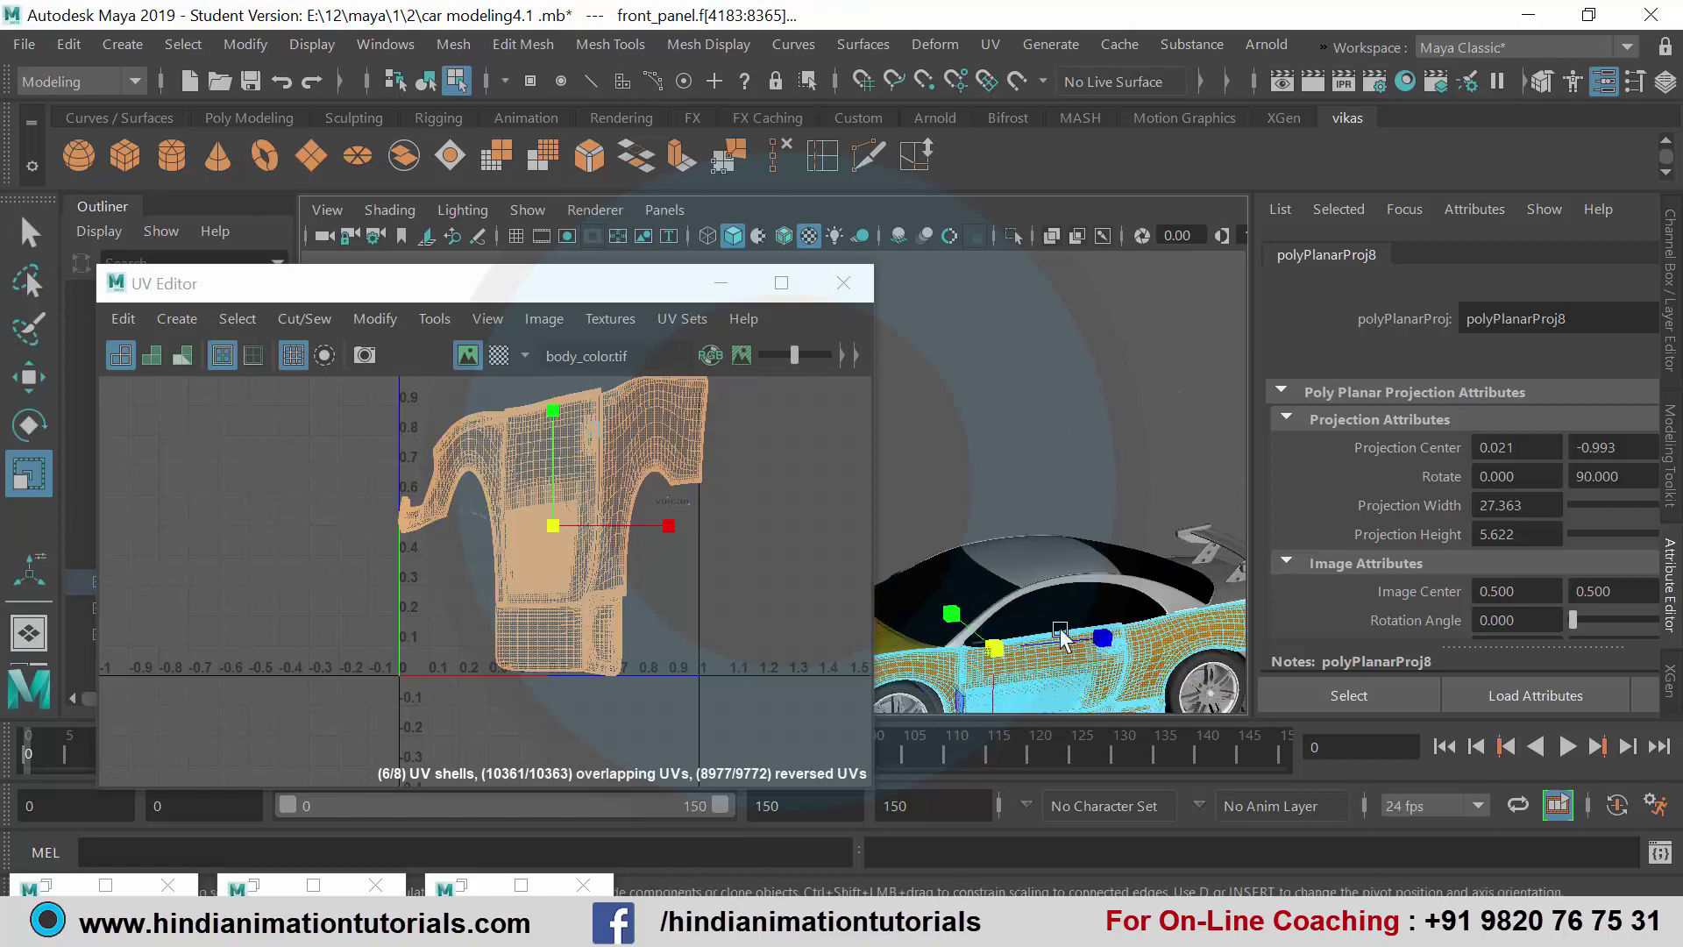
pyautogui.scroll(3, 1074, 604)
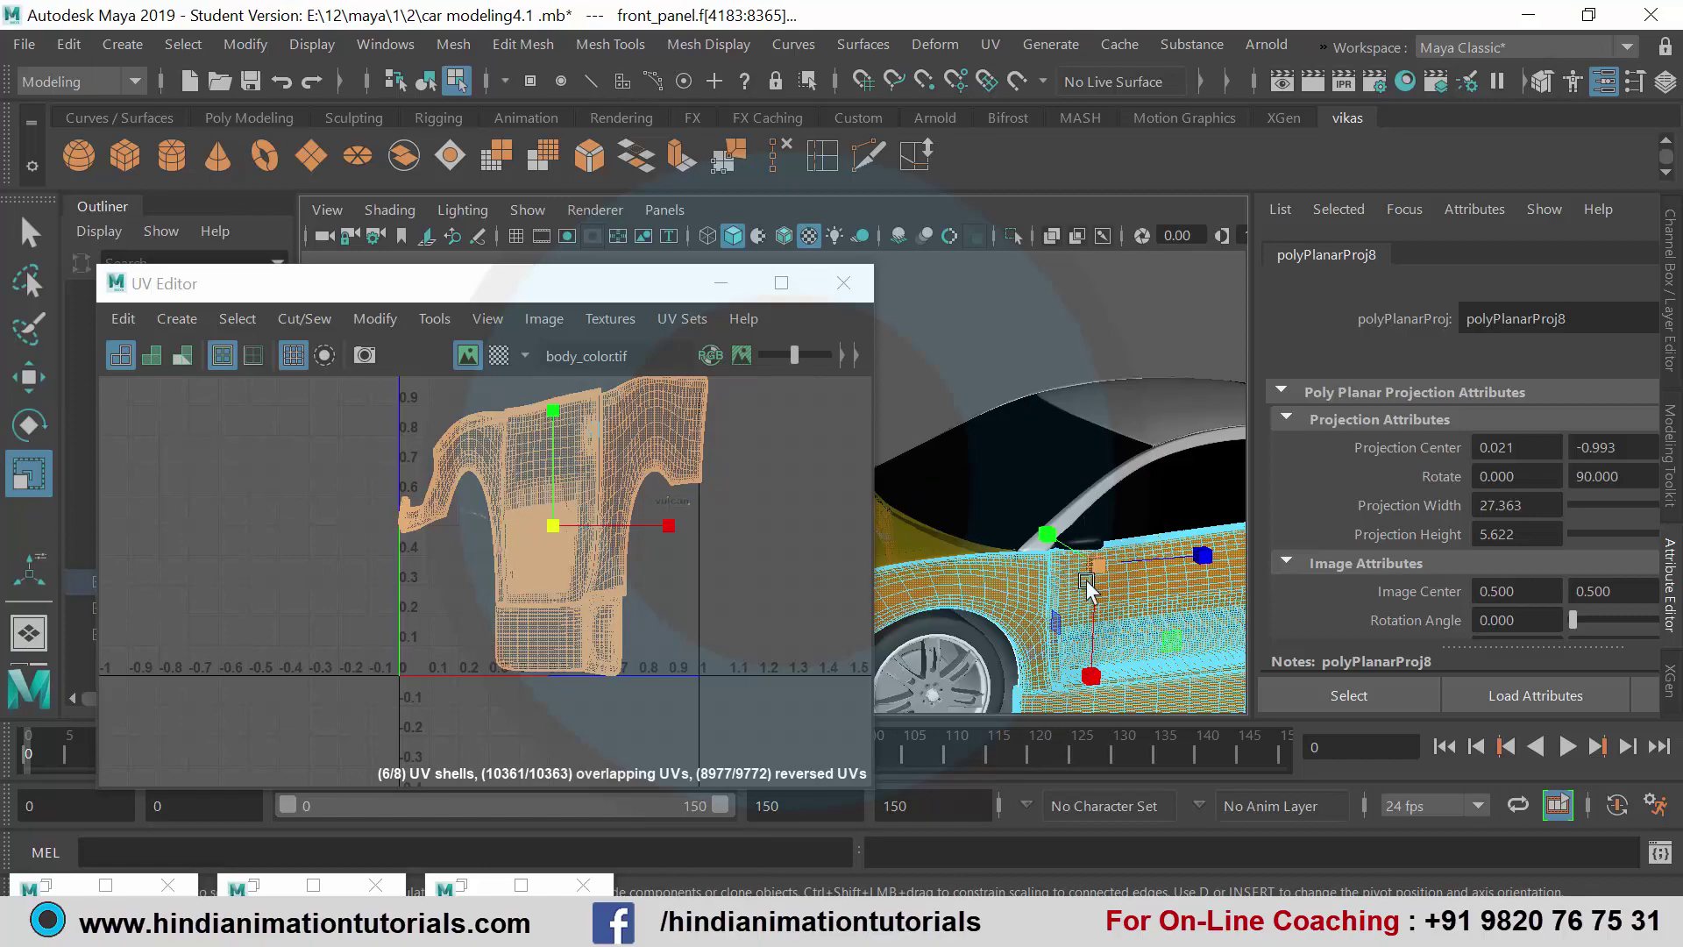
pyautogui.scroll(3, 1086, 580)
pyautogui.scroll(3, 1173, 469)
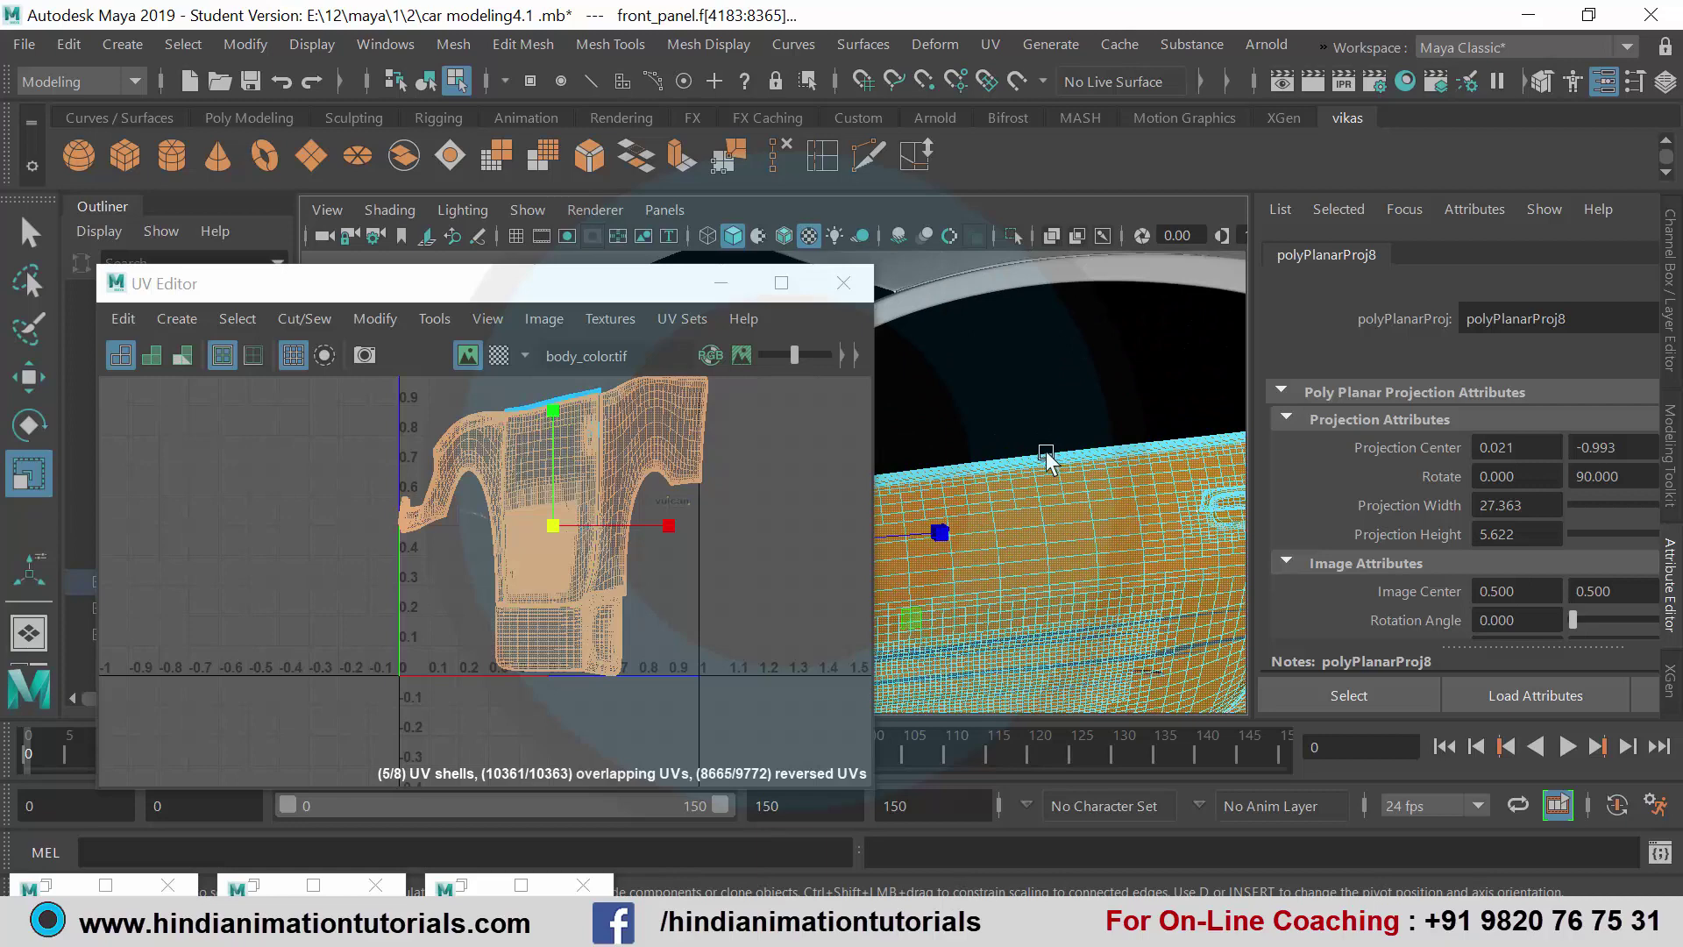
pyautogui.keyDown('shift'); pyautogui.click(1076, 502); pyautogui.keyUp('shift')
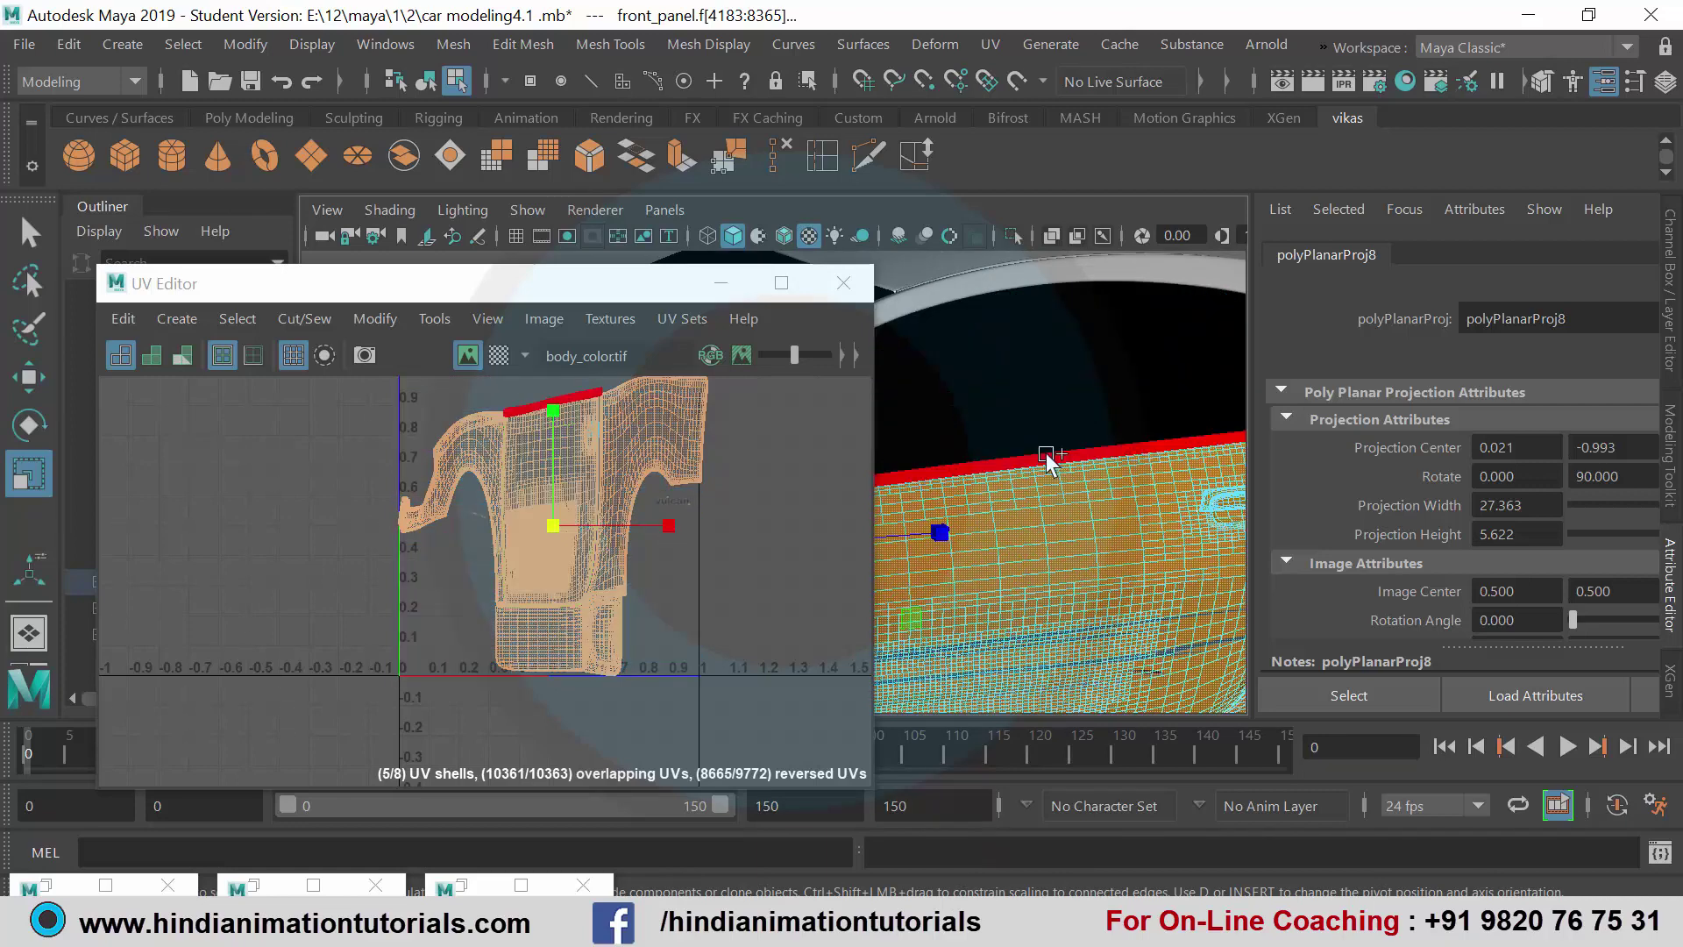
pyautogui.scroll(-3, 1087, 517)
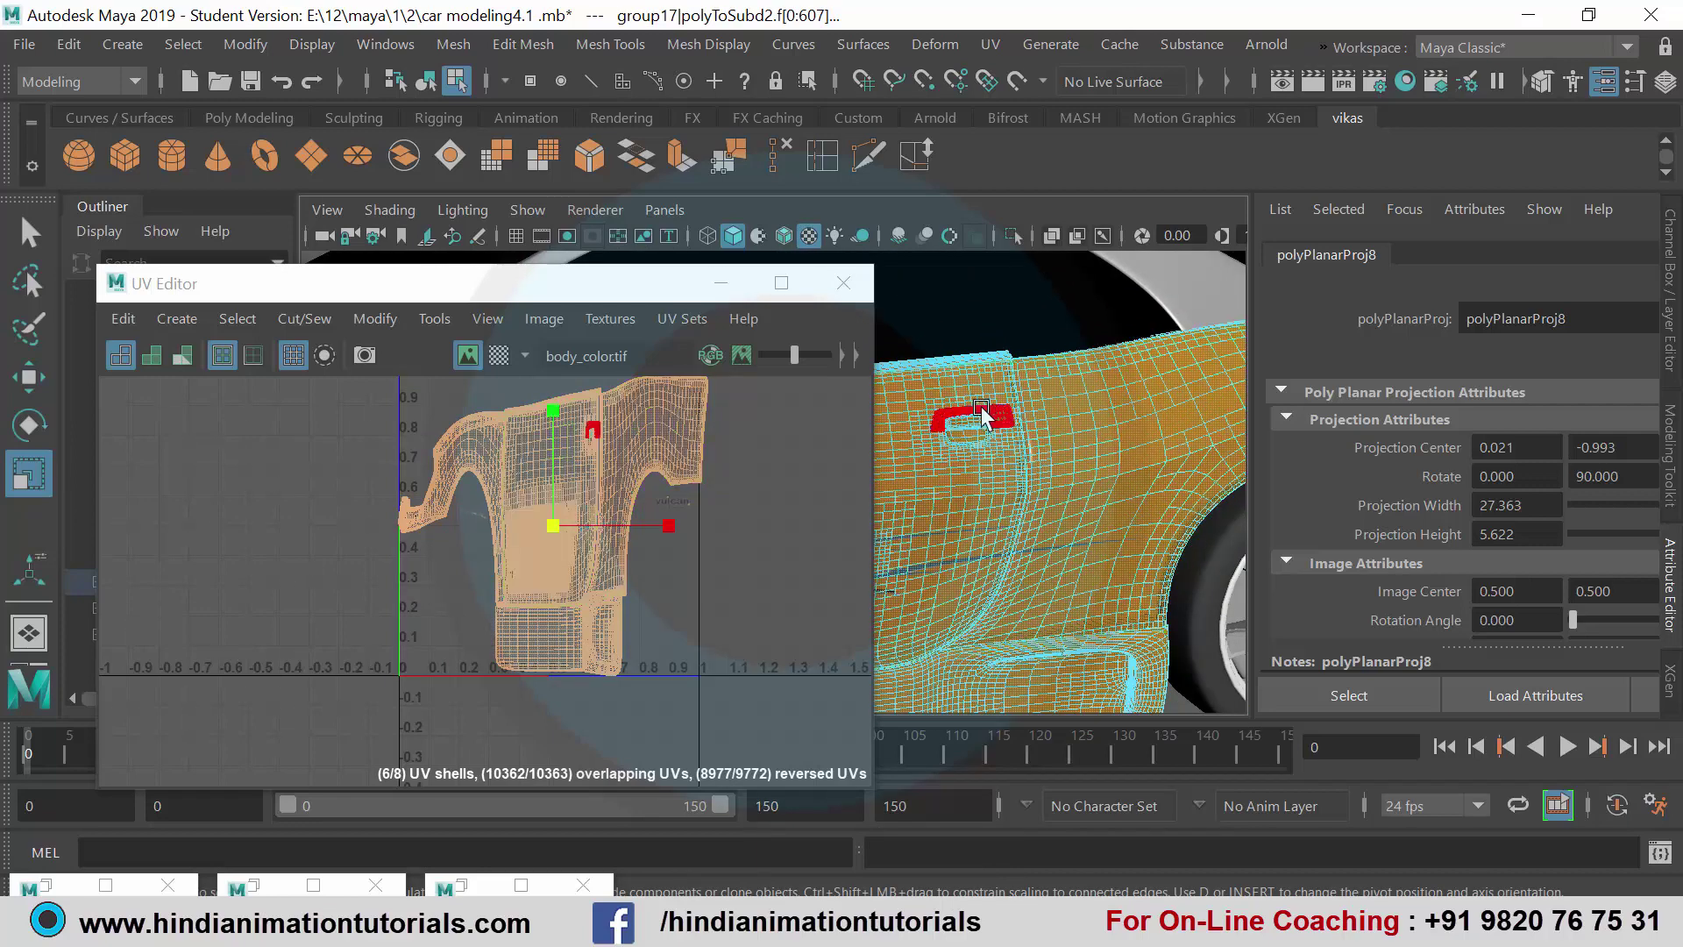
pyautogui.keyDown('shift'); pyautogui.click(985, 415); pyautogui.keyUp('shift')
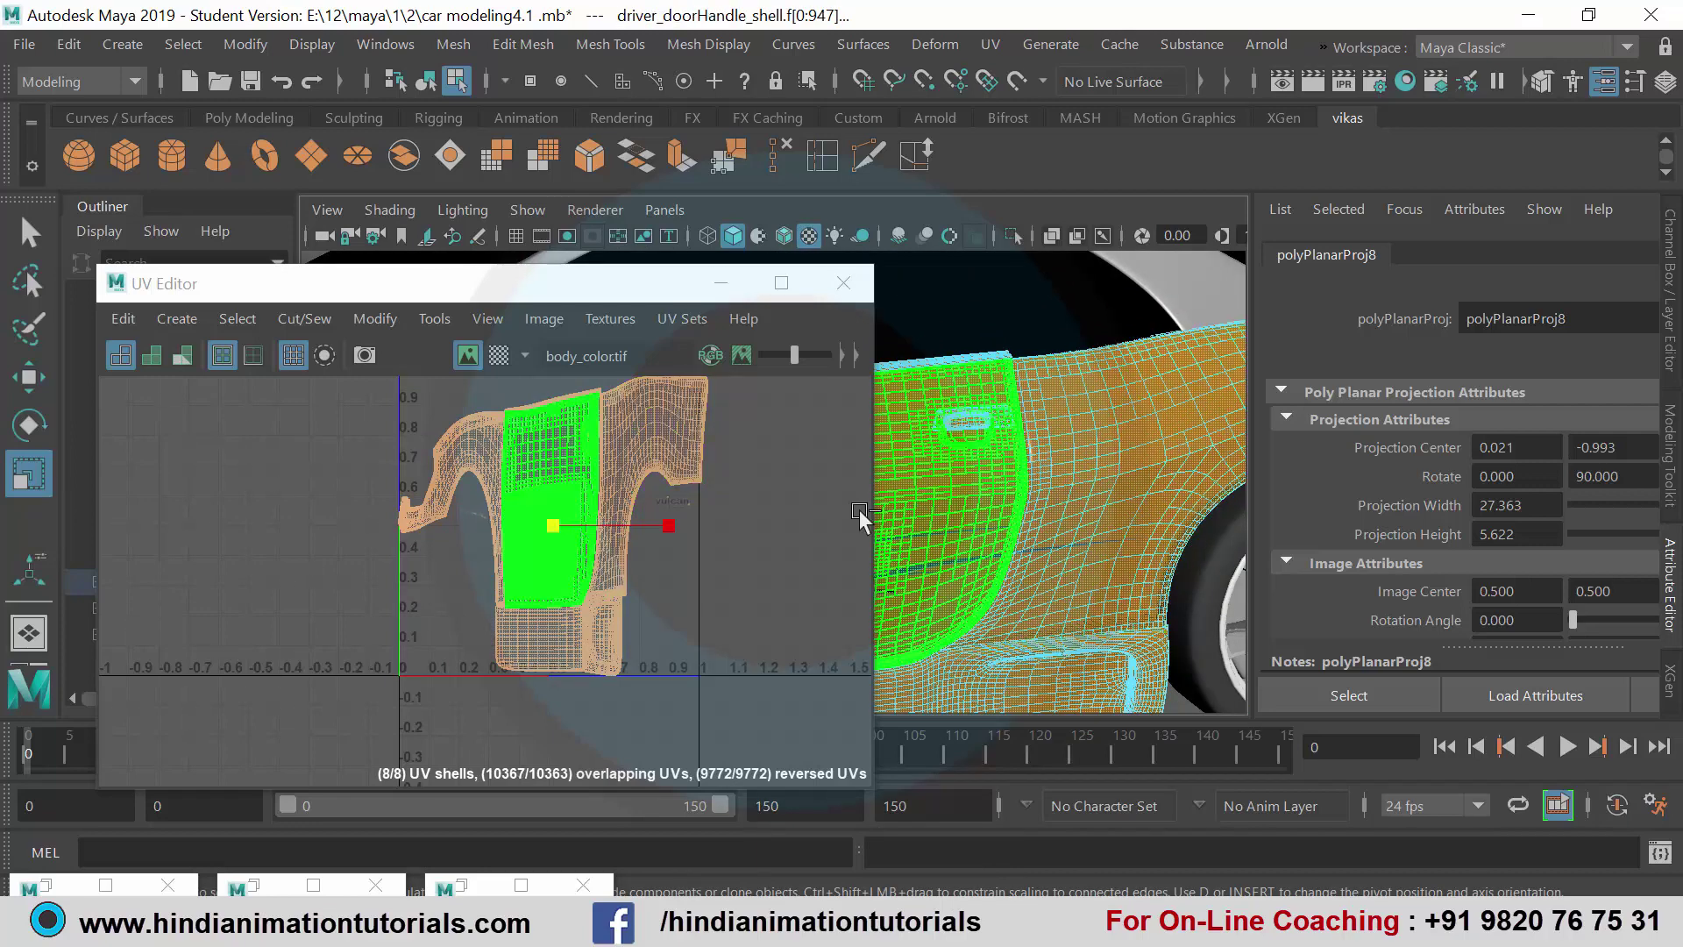
pyautogui.scroll(-3, 1151, 509)
# Step: Flatten the side UV shells vertically and narrow them so vulcan lands on the rear panel
pyautogui.keyDown('alt'); pyautogui.moveTo(1151, 513); pyautogui.dragTo(1140, 561, button='middle'); pyautogui.keyUp('alt')
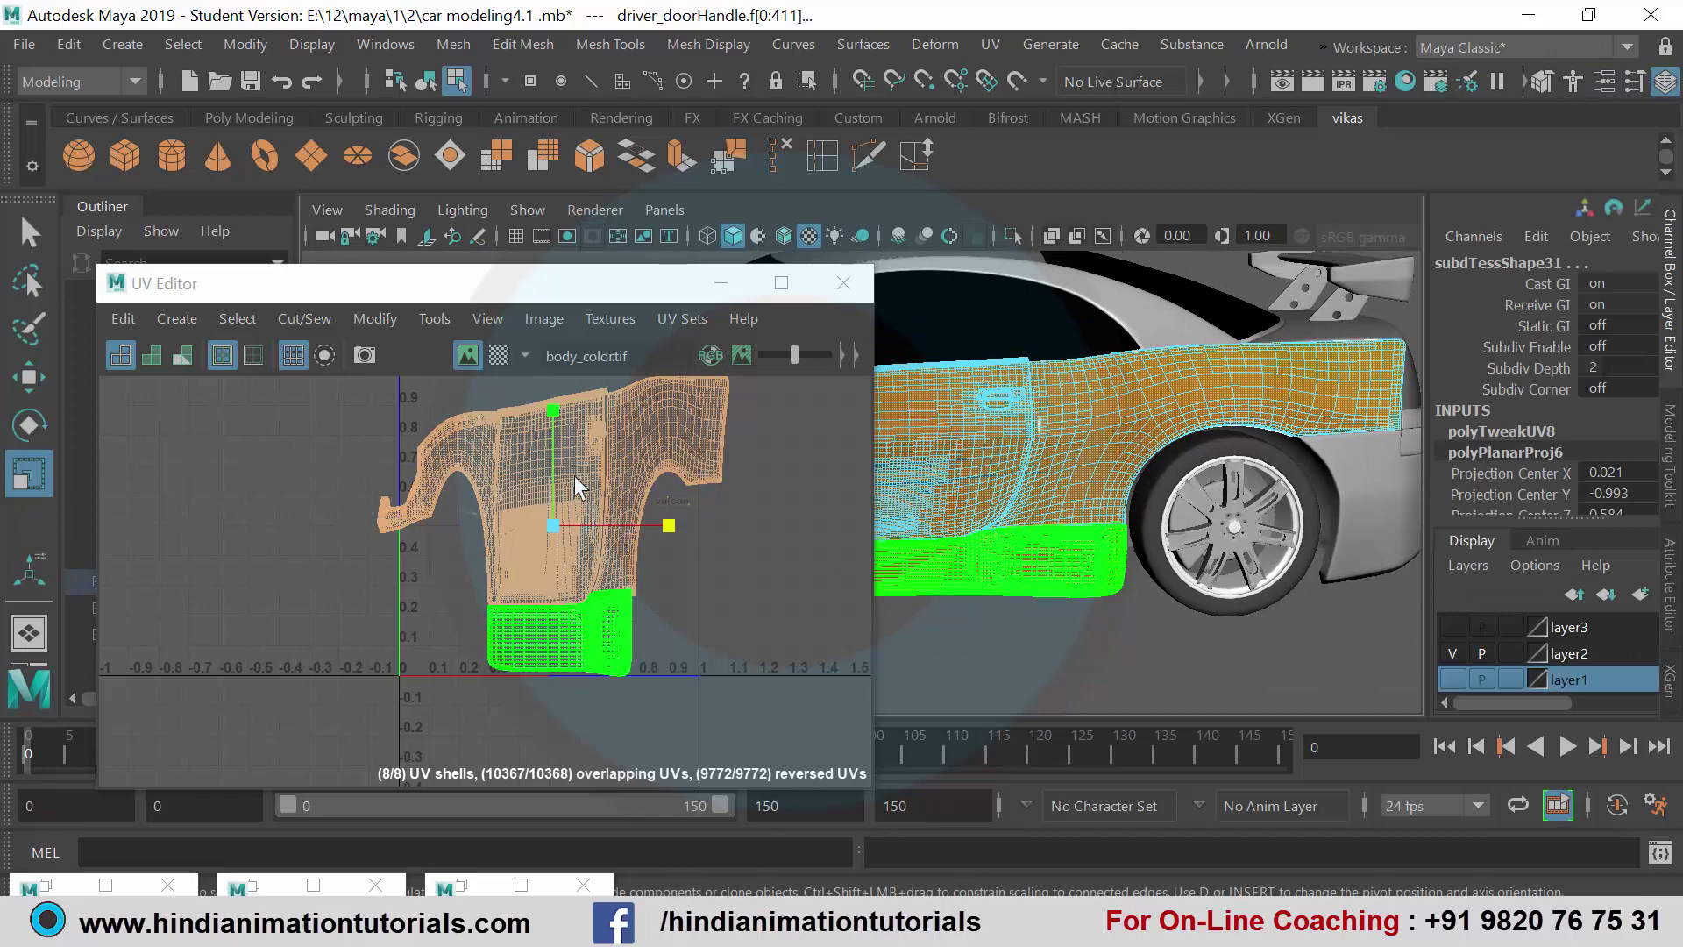
pyautogui.moveTo(553, 411); pyautogui.dragTo(576, 491)
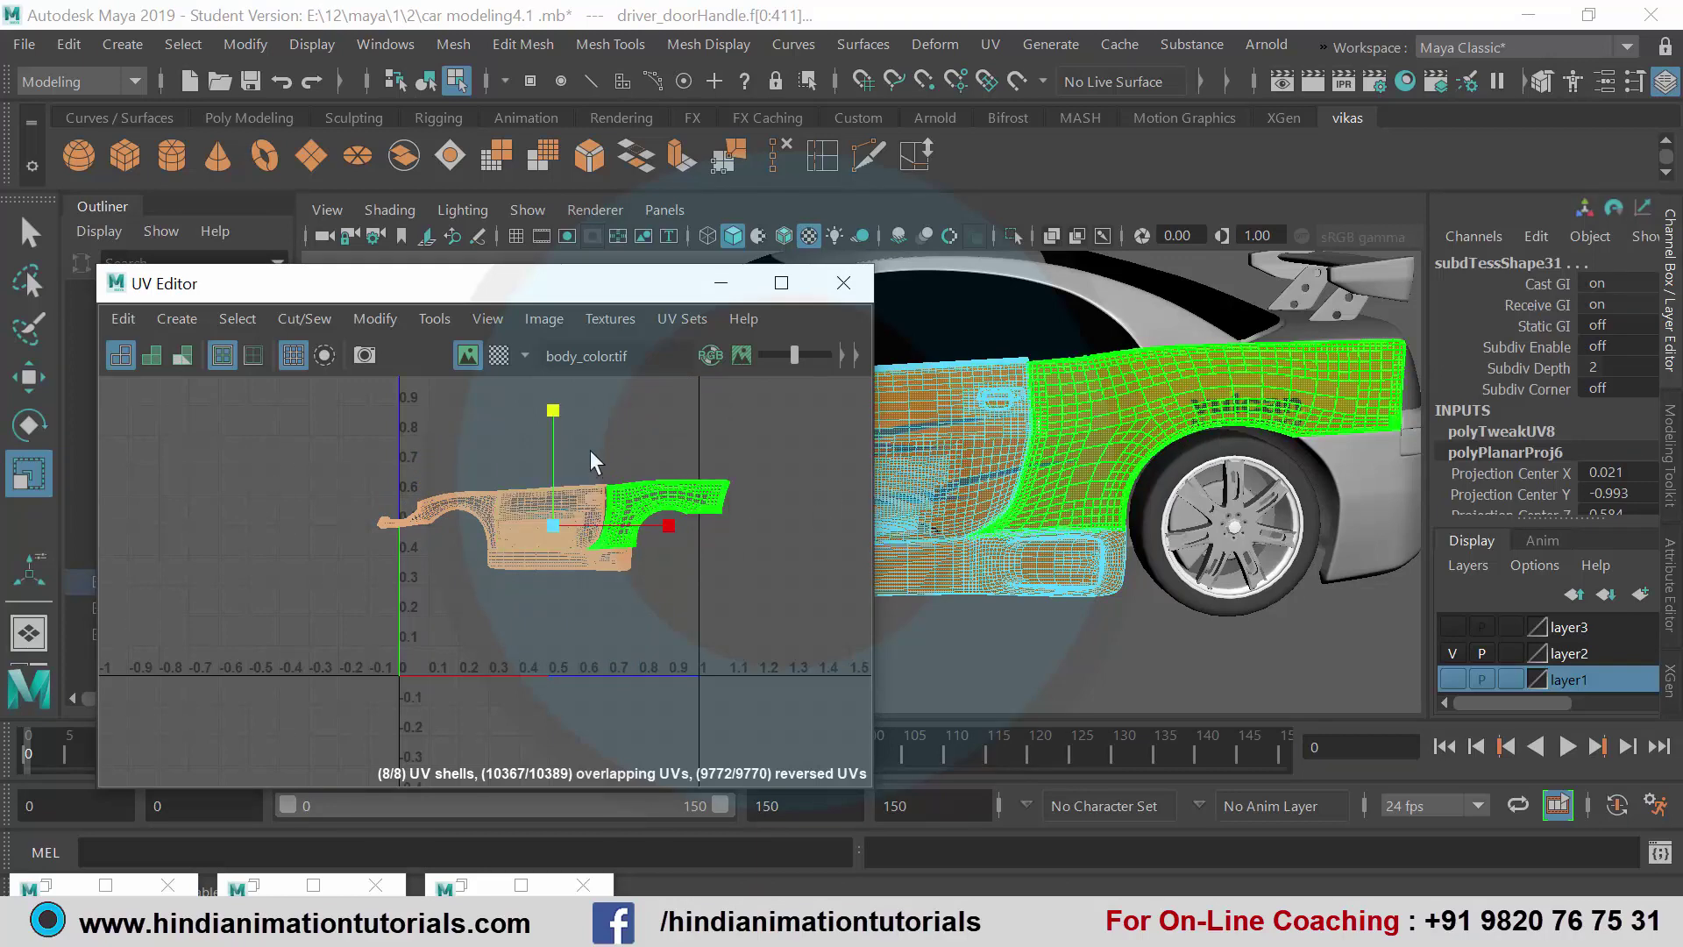
pyautogui.moveTo(549, 408); pyautogui.dragTo(562, 440)
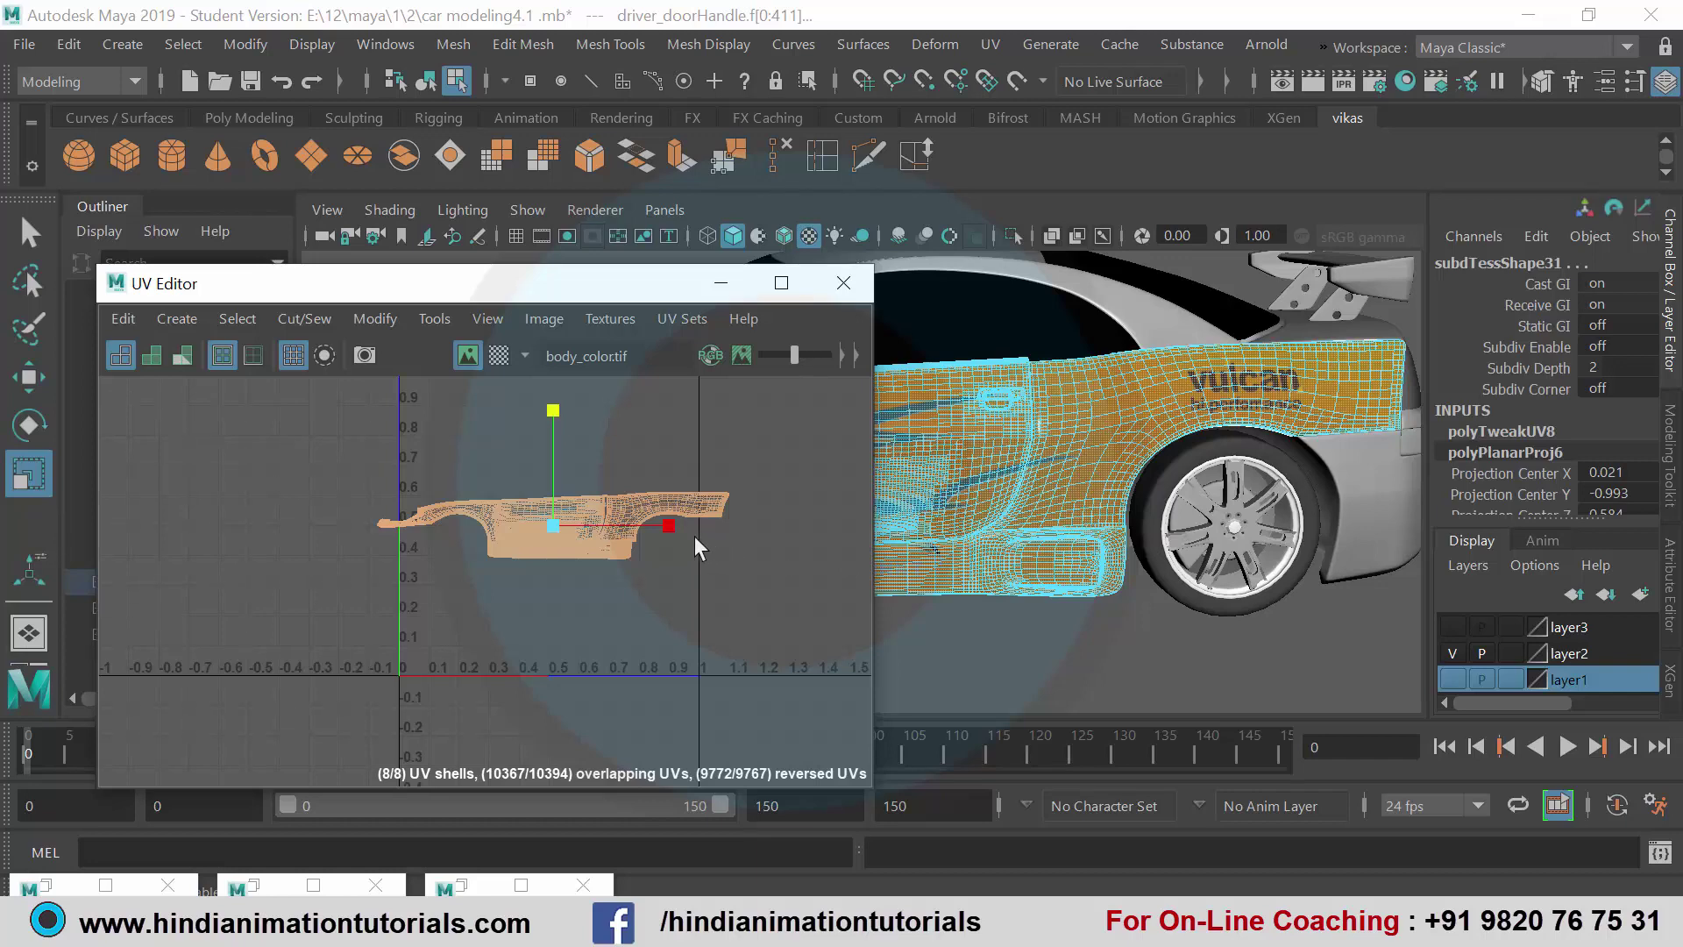
pyautogui.moveTo(672, 526)
pyautogui.mouseDown()
pyautogui.moveTo(643, 531)
pyautogui.moveTo(671, 539)
pyautogui.mouseUp()
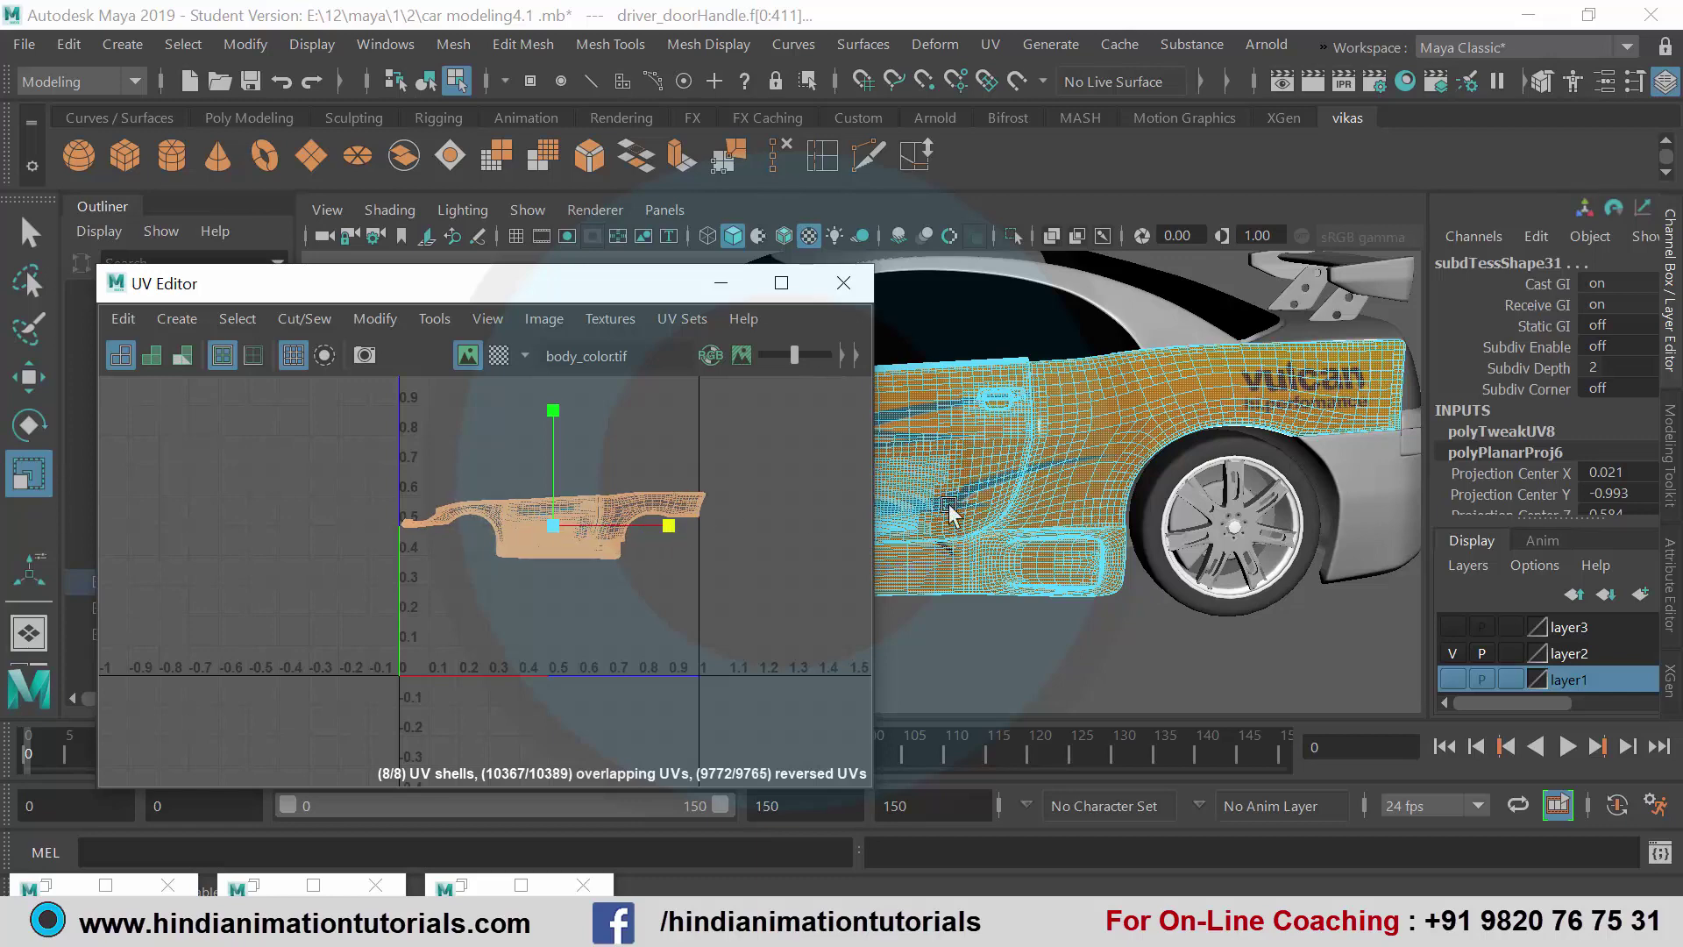
pyautogui.click(721, 285)
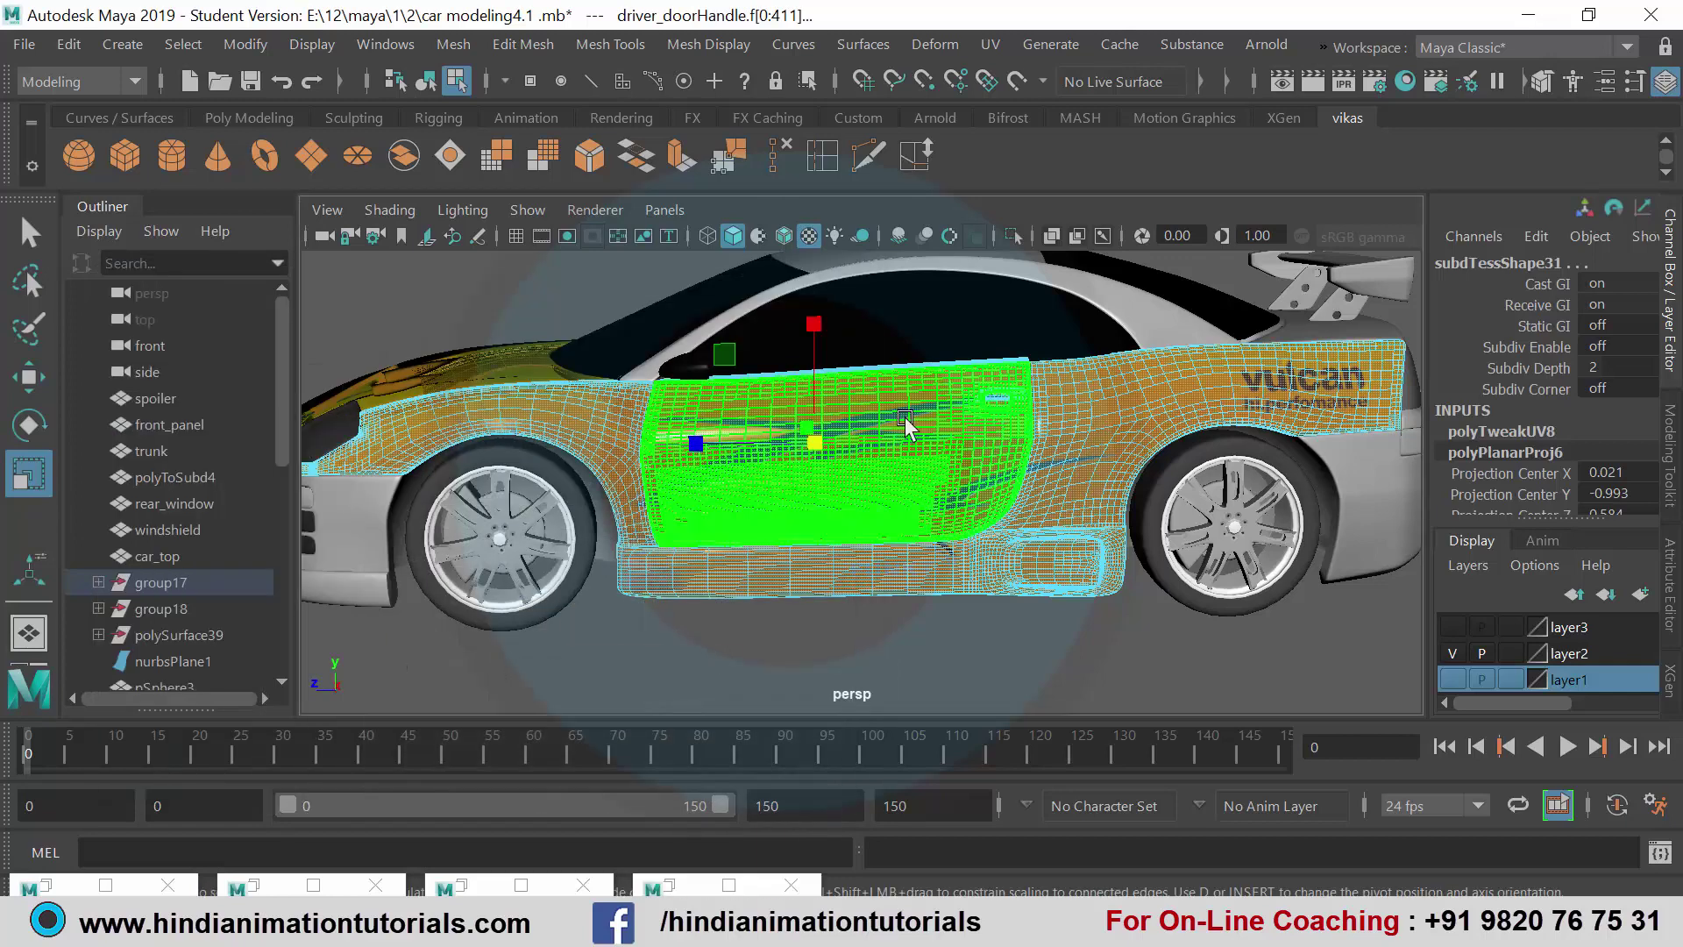
pyautogui.click(783, 601)
# Step: Return the car to object mode, deselect, and zoom onto the blue stripe above the sill
pyautogui.moveTo(776, 565); pyautogui.dragTo(904, 173, button='right')
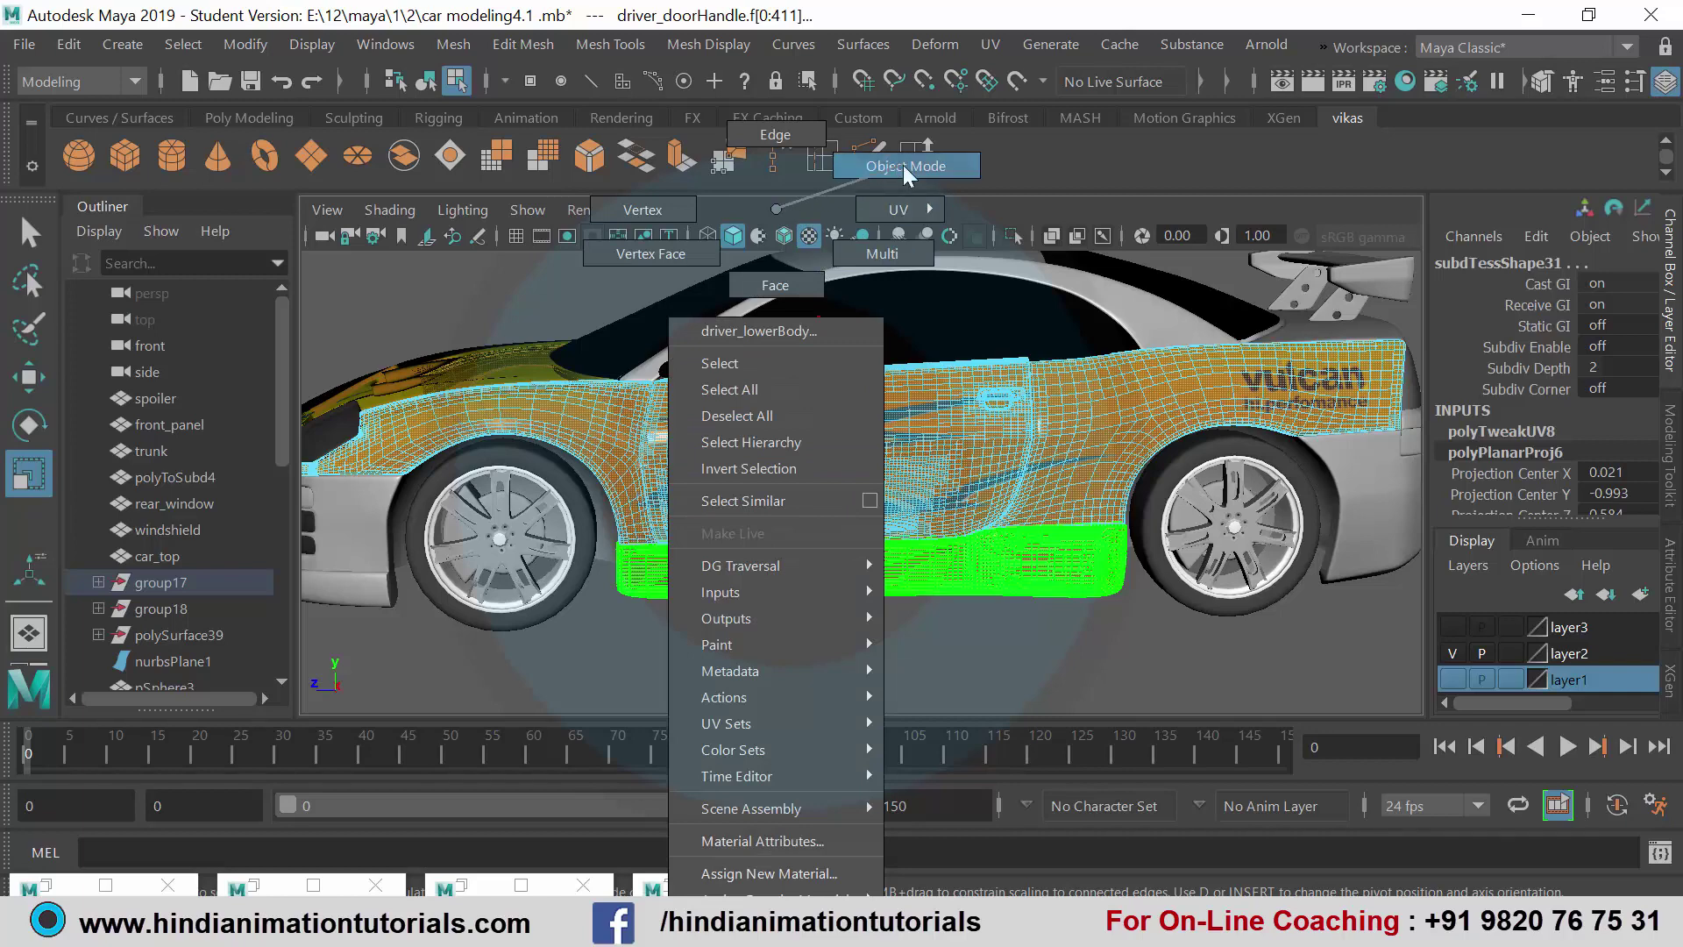
pyautogui.click(845, 649)
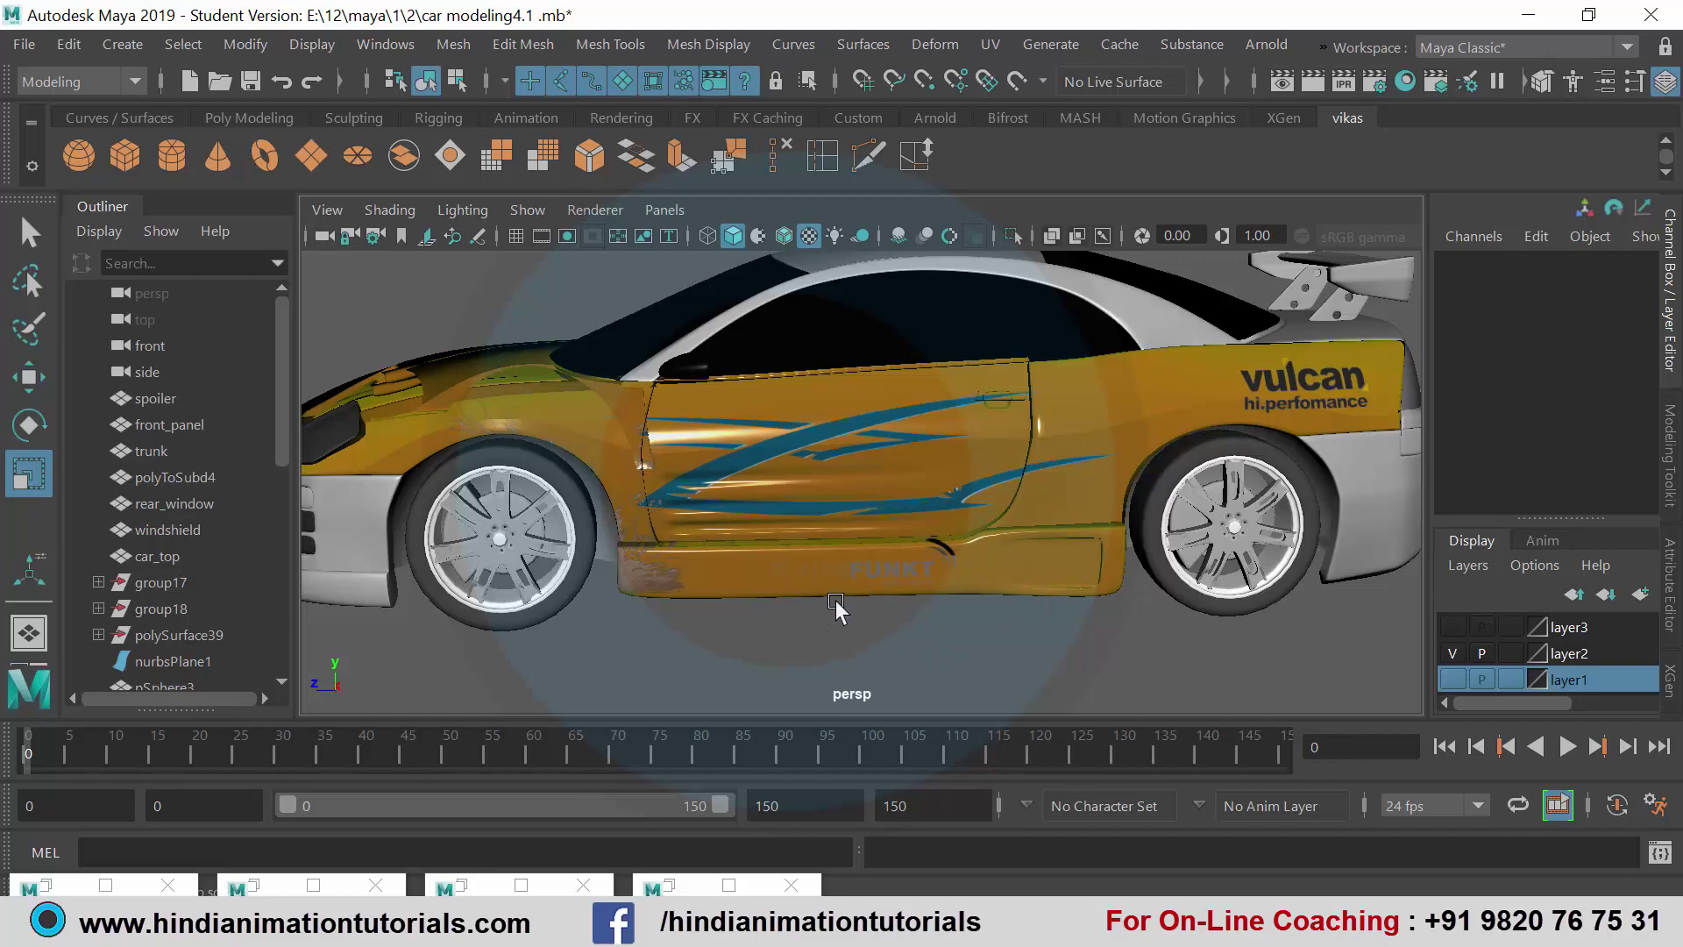
pyautogui.scroll(3, 835, 607)
pyautogui.keyDown('alt'); pyautogui.moveTo(937, 618); pyautogui.dragTo(939, 515, button='middle'); pyautogui.keyUp('alt')
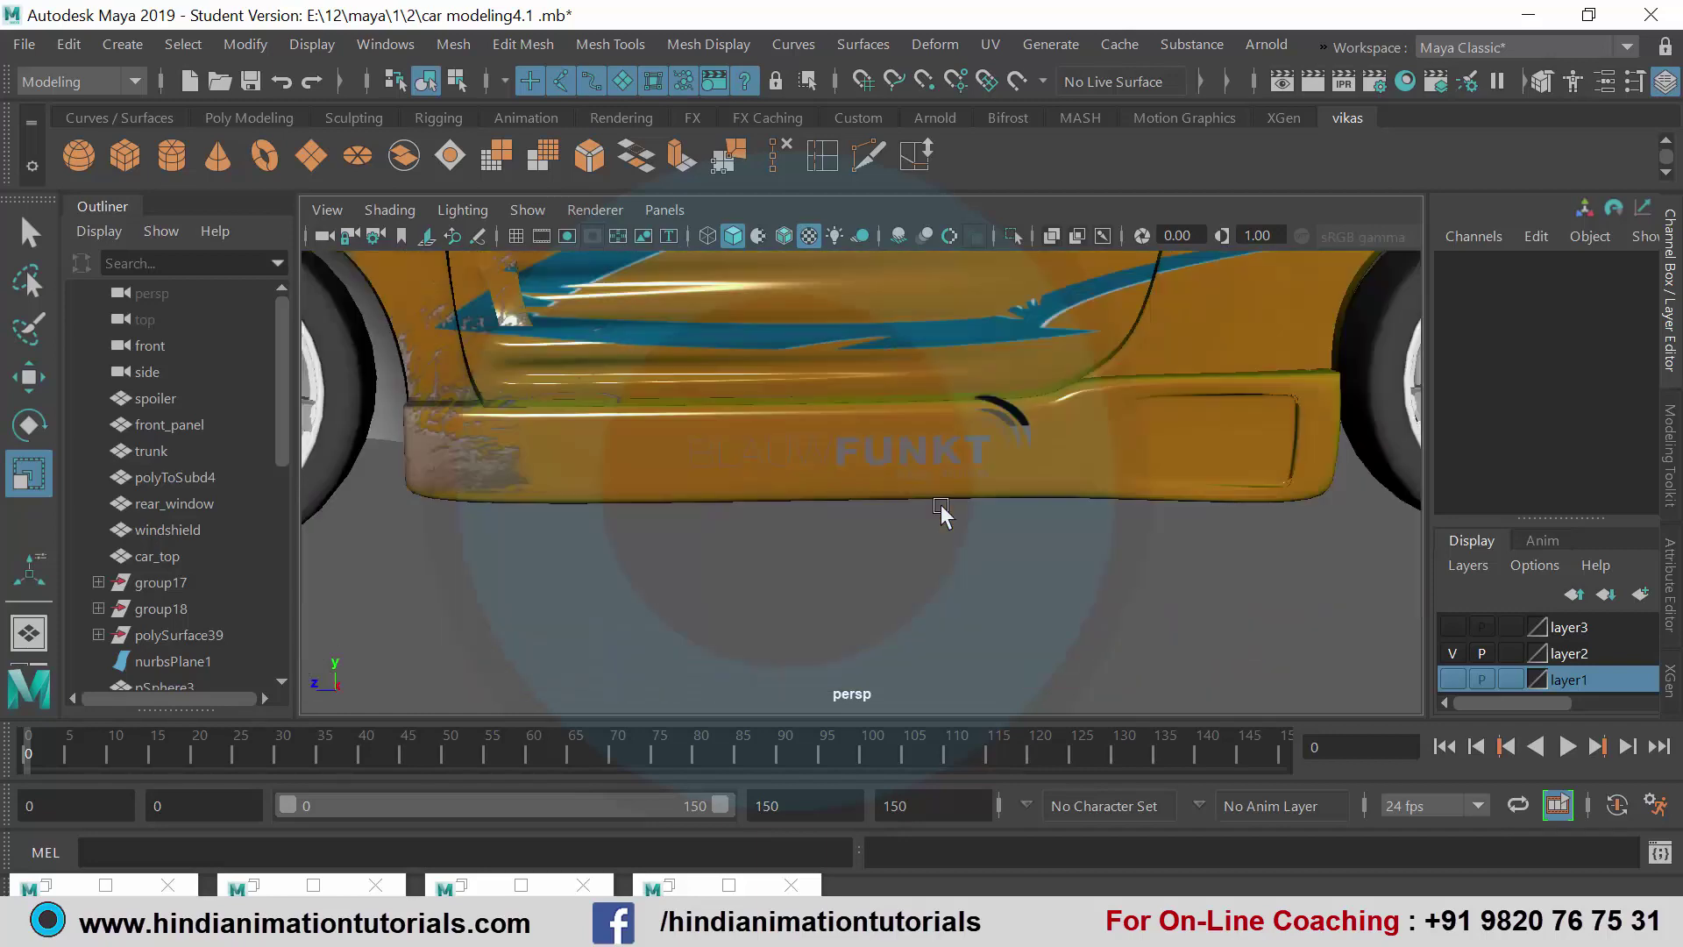
pyautogui.scroll(3, 830, 468)
pyautogui.scroll(2, 843, 415)
pyautogui.keyDown('alt'); pyautogui.moveTo(844, 416); pyautogui.dragTo(837, 552, button='middle'); pyautogui.keyUp('alt')
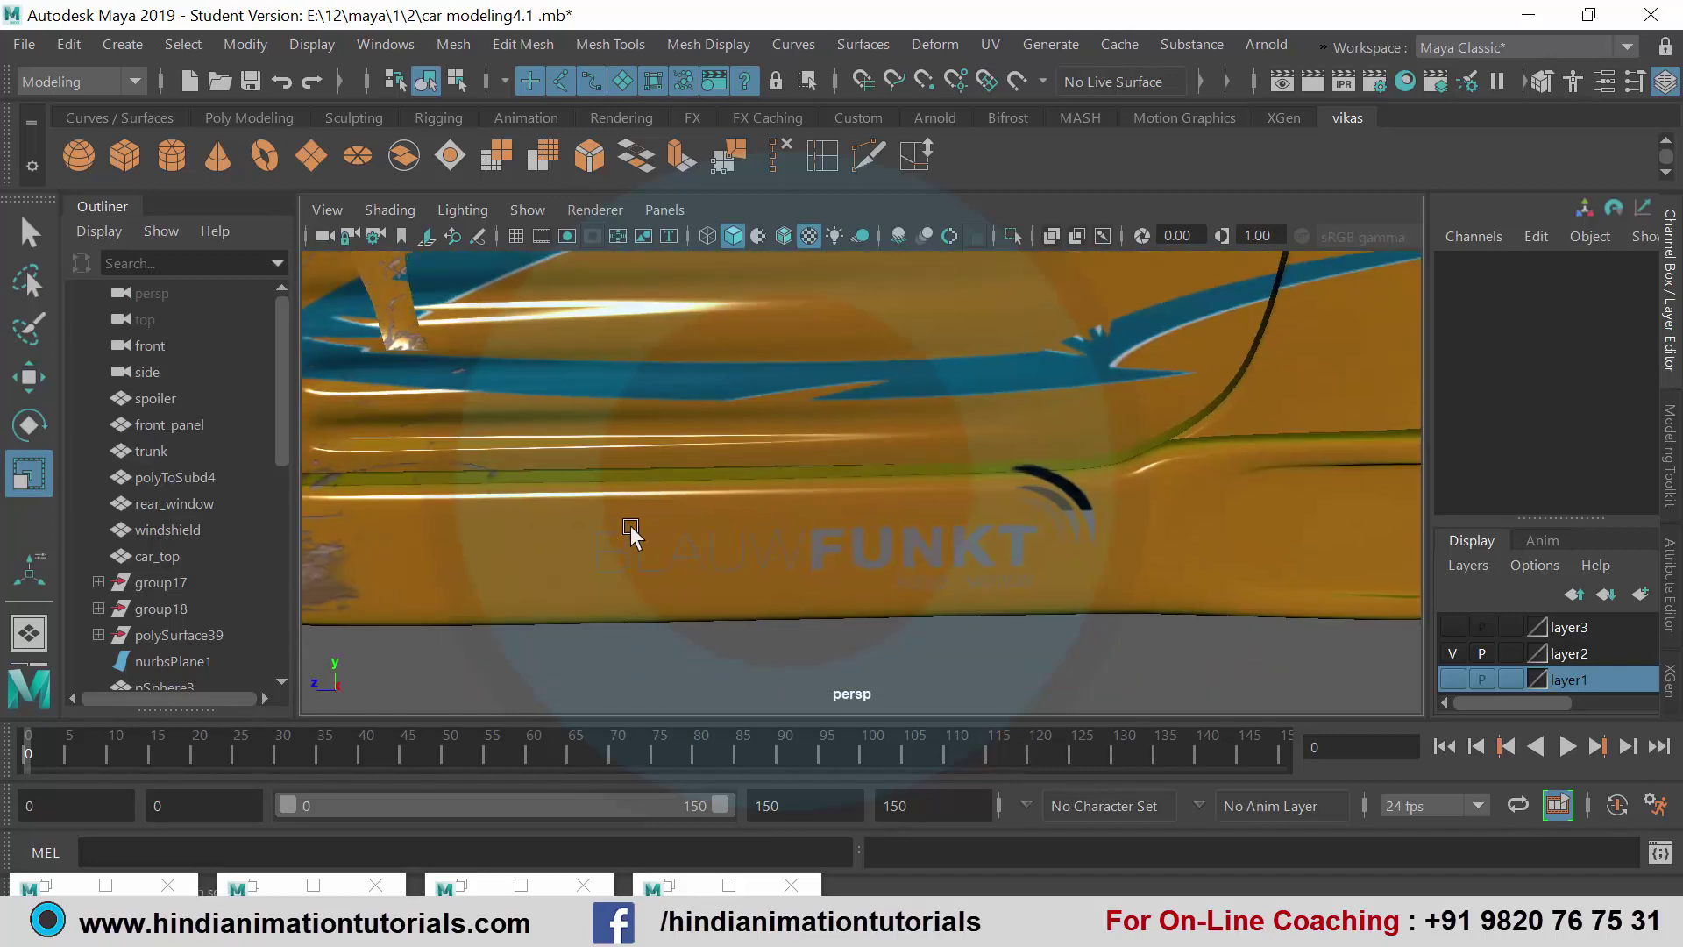
# Step: Orbit around the car to inspect the swoosh decals and vulcan lettering from several angles
pyautogui.scroll(-2, 833, 559)
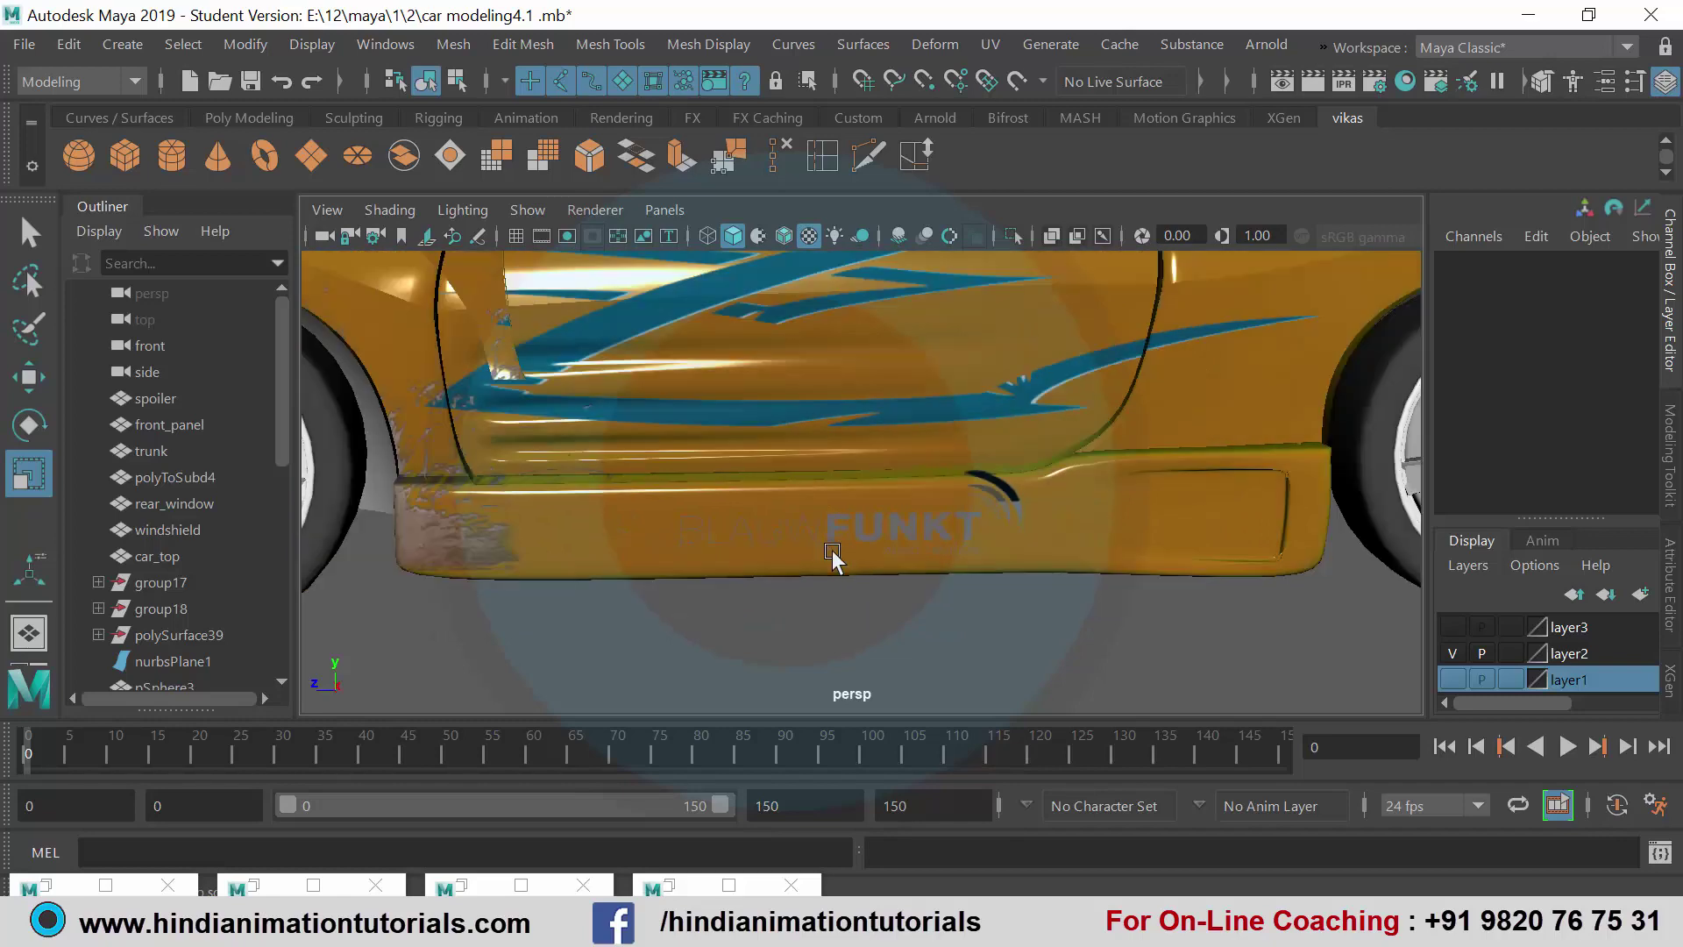
pyautogui.scroll(-3, 834, 556)
pyautogui.scroll(3, 867, 561)
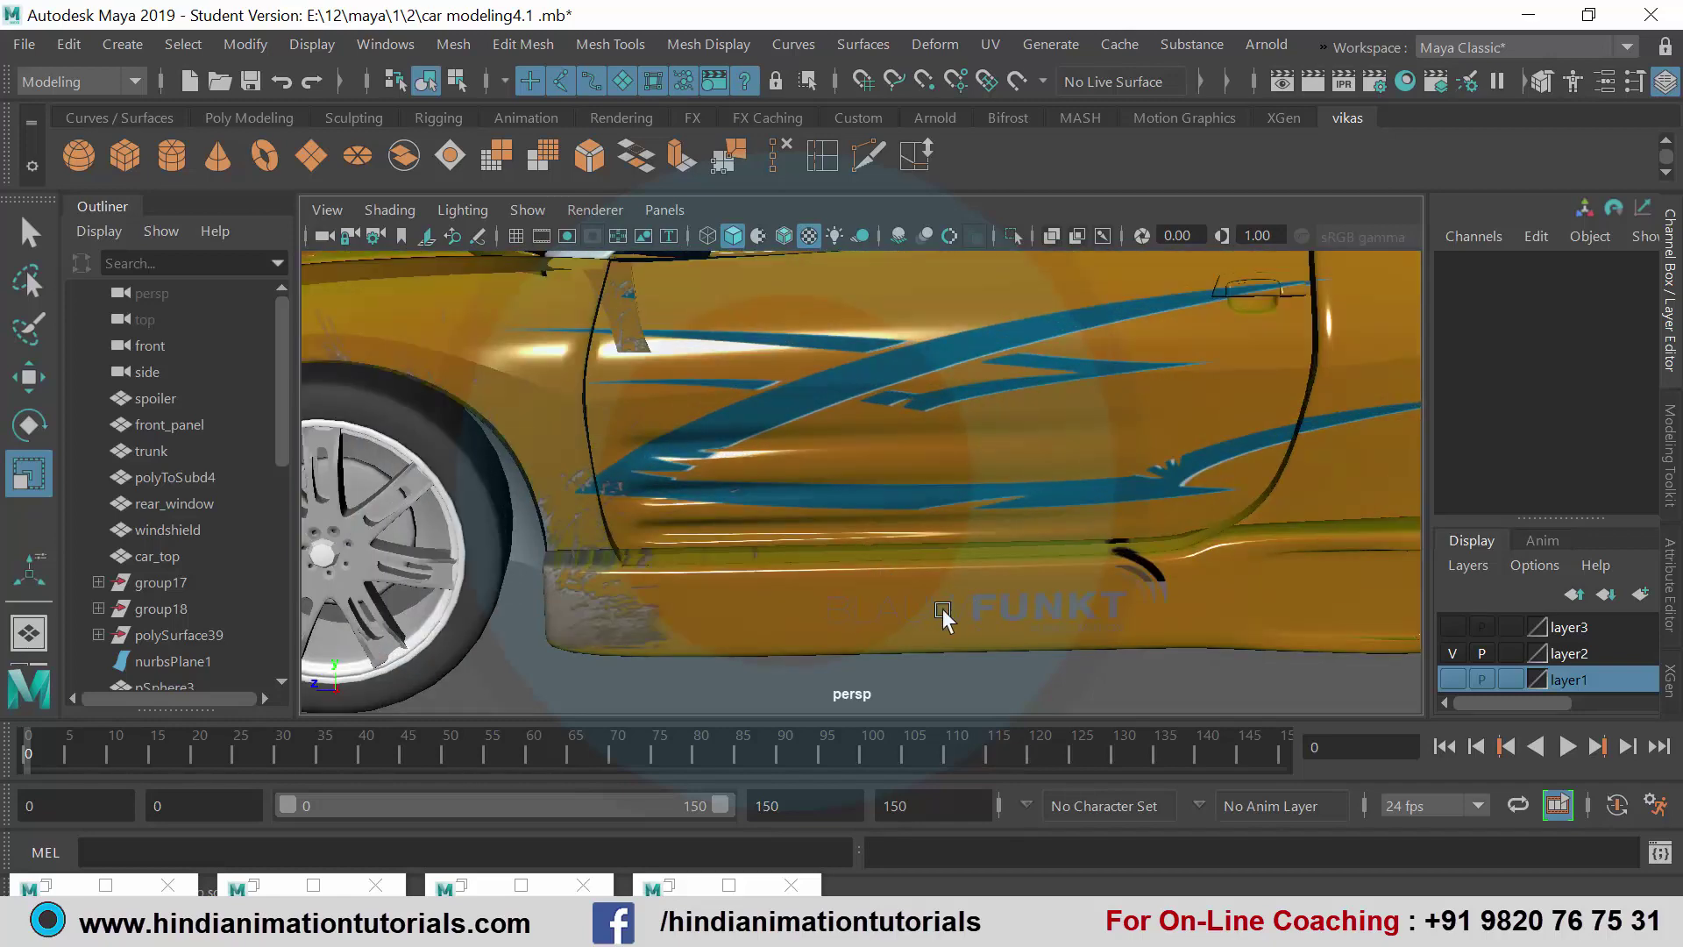
pyautogui.scroll(-2, 975, 570)
pyautogui.scroll(-2, 951, 549)
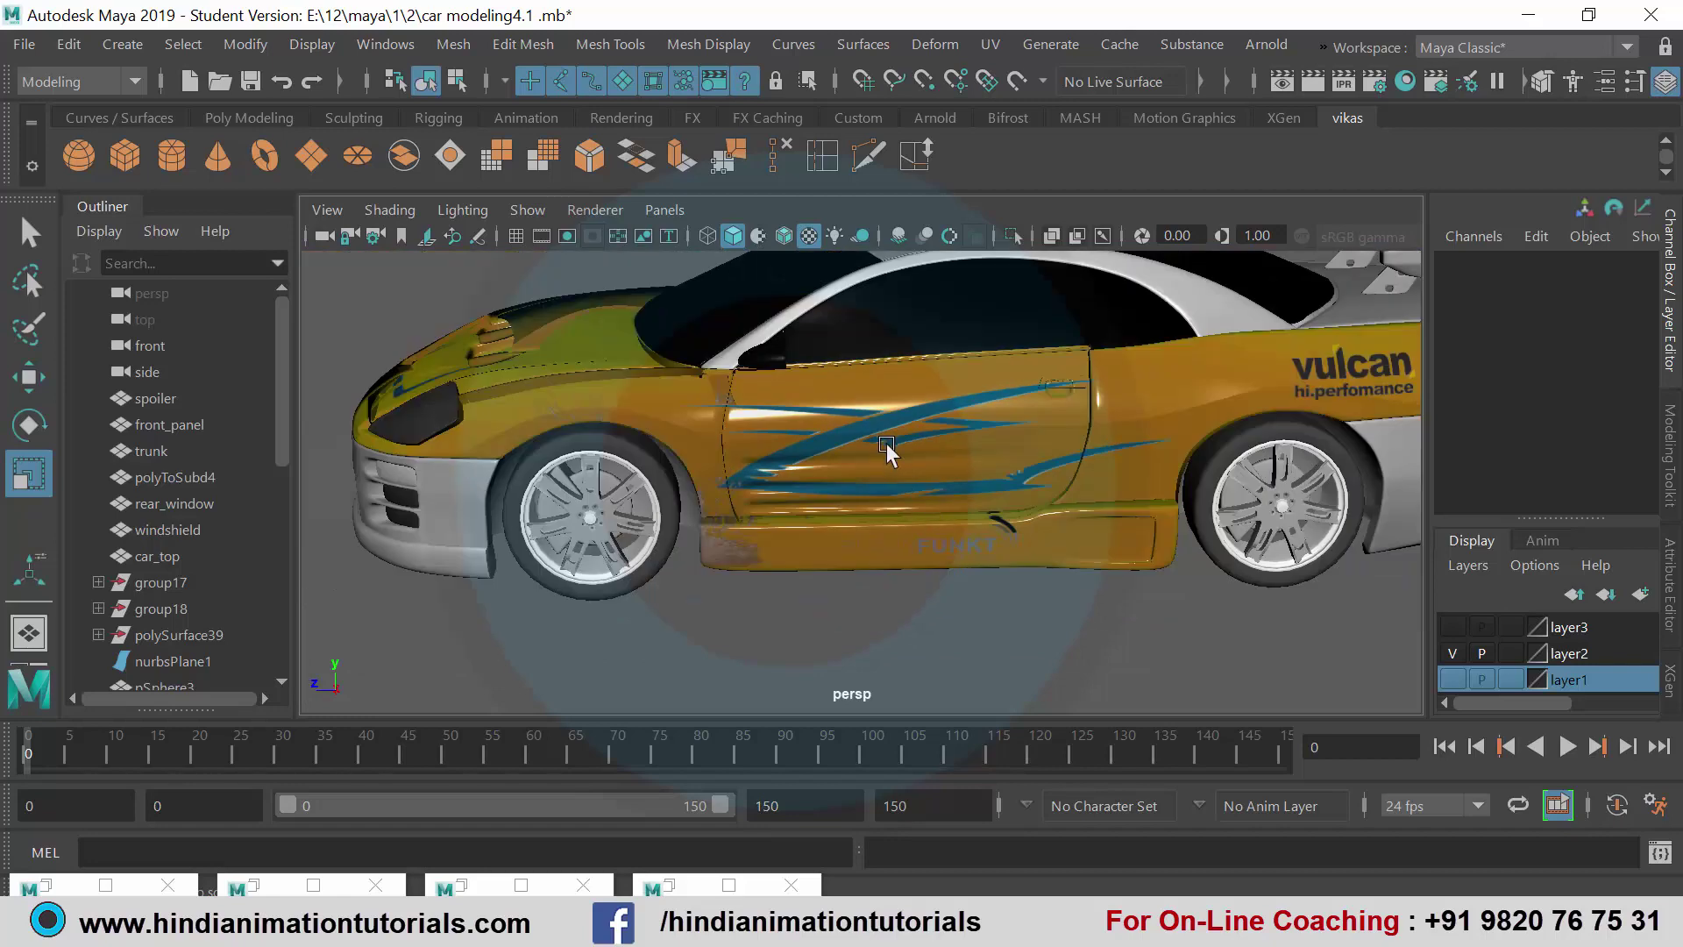
pyautogui.keyDown('alt'); pyautogui.moveTo(890, 451); pyautogui.dragTo(893, 478); pyautogui.keyUp('alt')
pyautogui.scroll(-2, 911, 478)
pyautogui.moveTo(1081, 489)
pyautogui.keyDown('alt'); pyautogui.mouseDown()
pyautogui.moveTo(1033, 477)
pyautogui.moveTo(1024, 513)
pyautogui.mouseUp(); pyautogui.keyUp('alt')
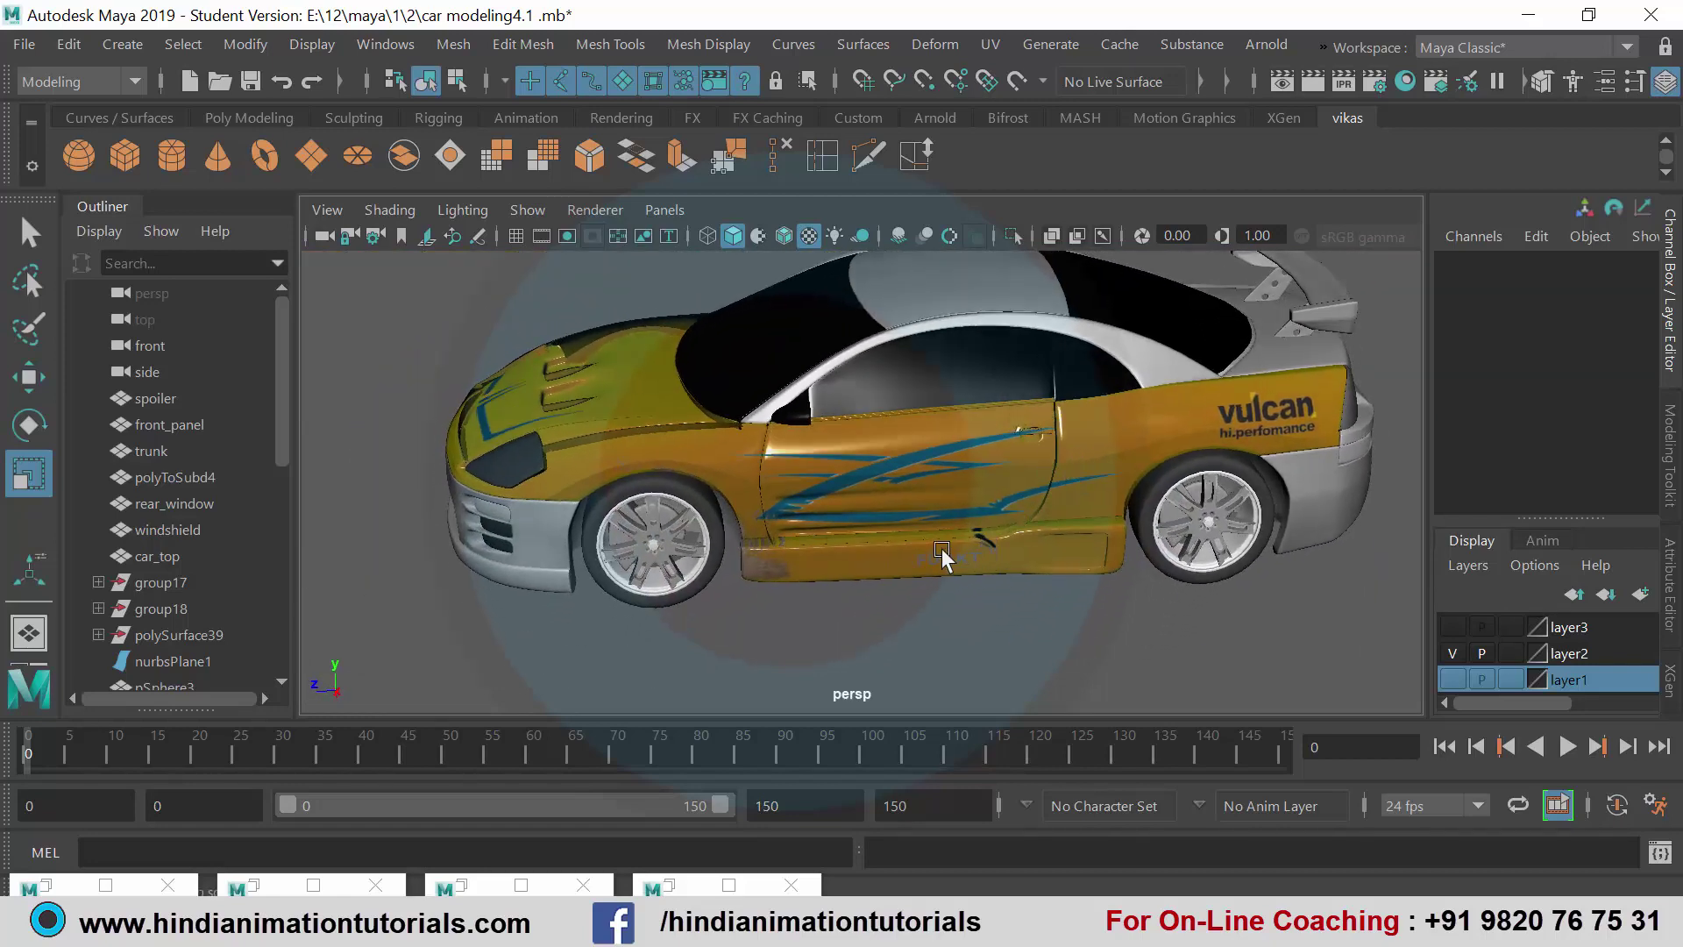
pyautogui.keyDown('alt'); pyautogui.moveTo(859, 496); pyautogui.dragTo(935, 523); pyautogui.keyUp('alt')
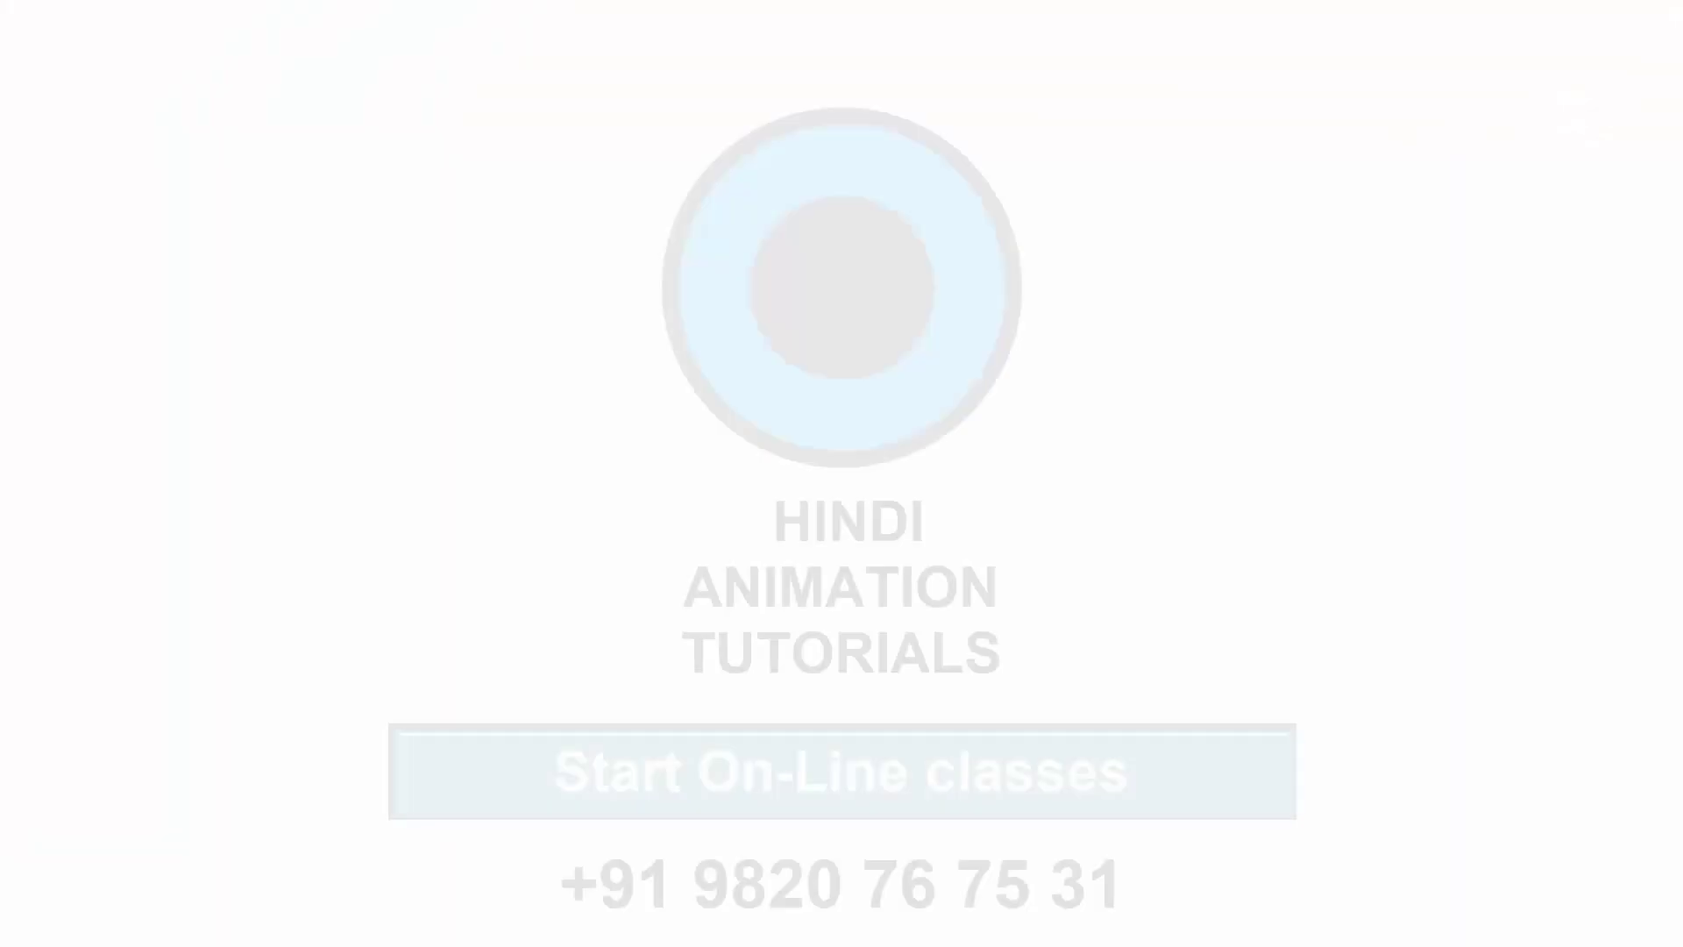